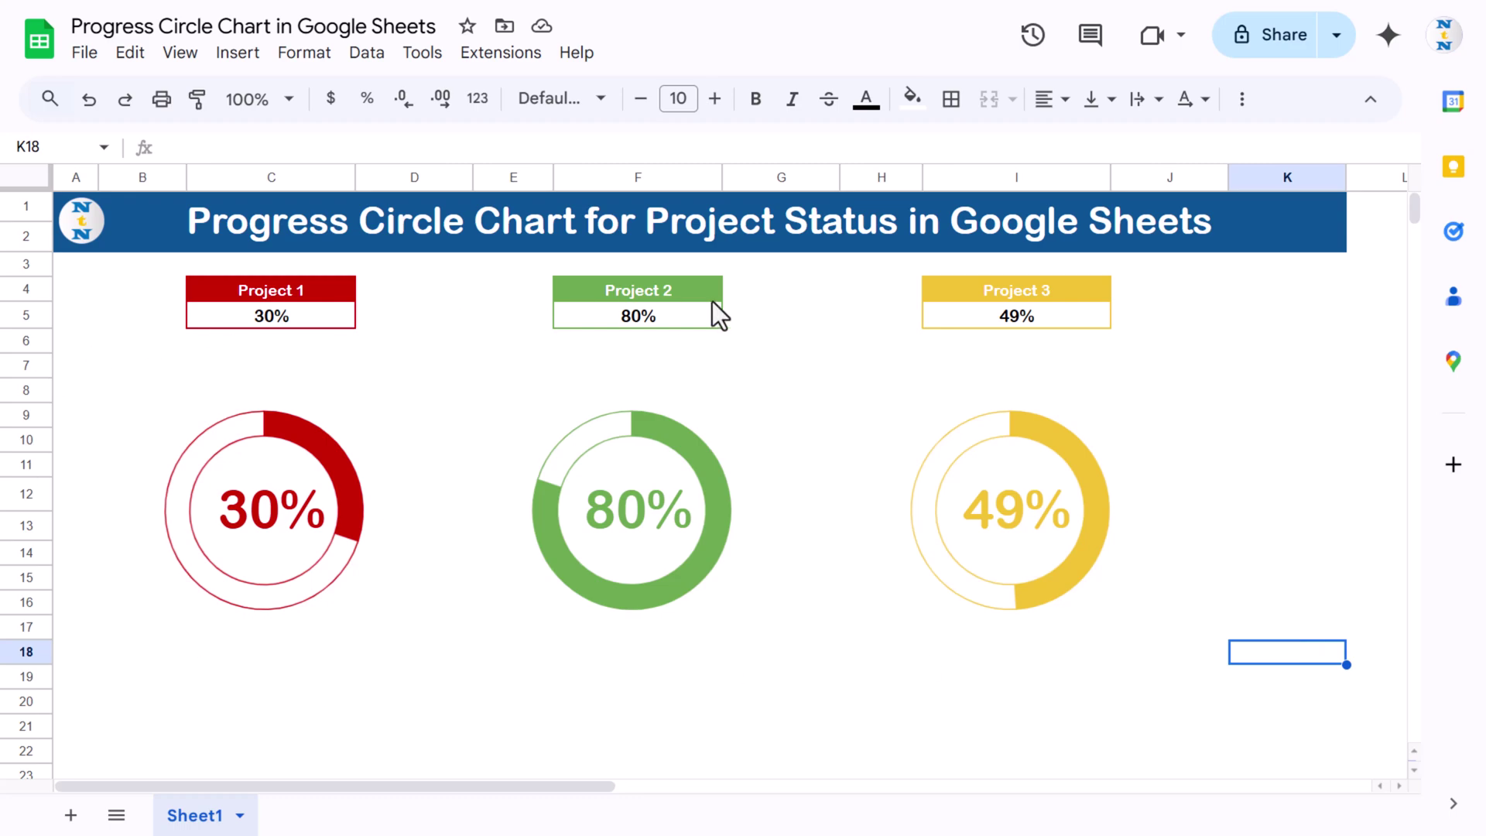
- Enter 75 in C5, 90 in F5 and 10 in I5 for Projects 1, 2 and 3
{"action": "left_click", "coordinate": [301, 300]}
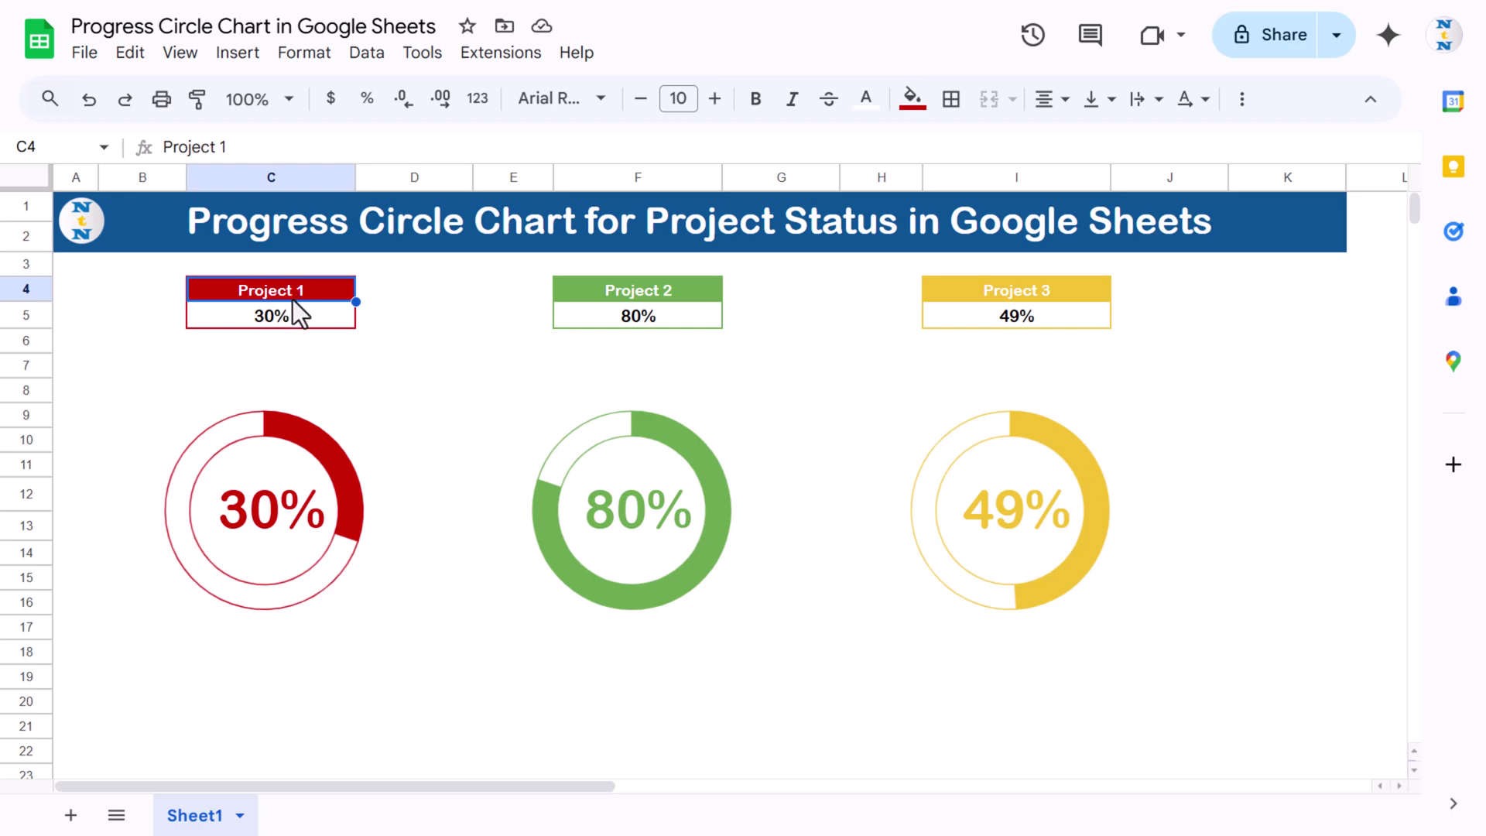
{"action": "left_click", "coordinate": [696, 290]}
{"action": "left_click", "coordinate": [1036, 296]}
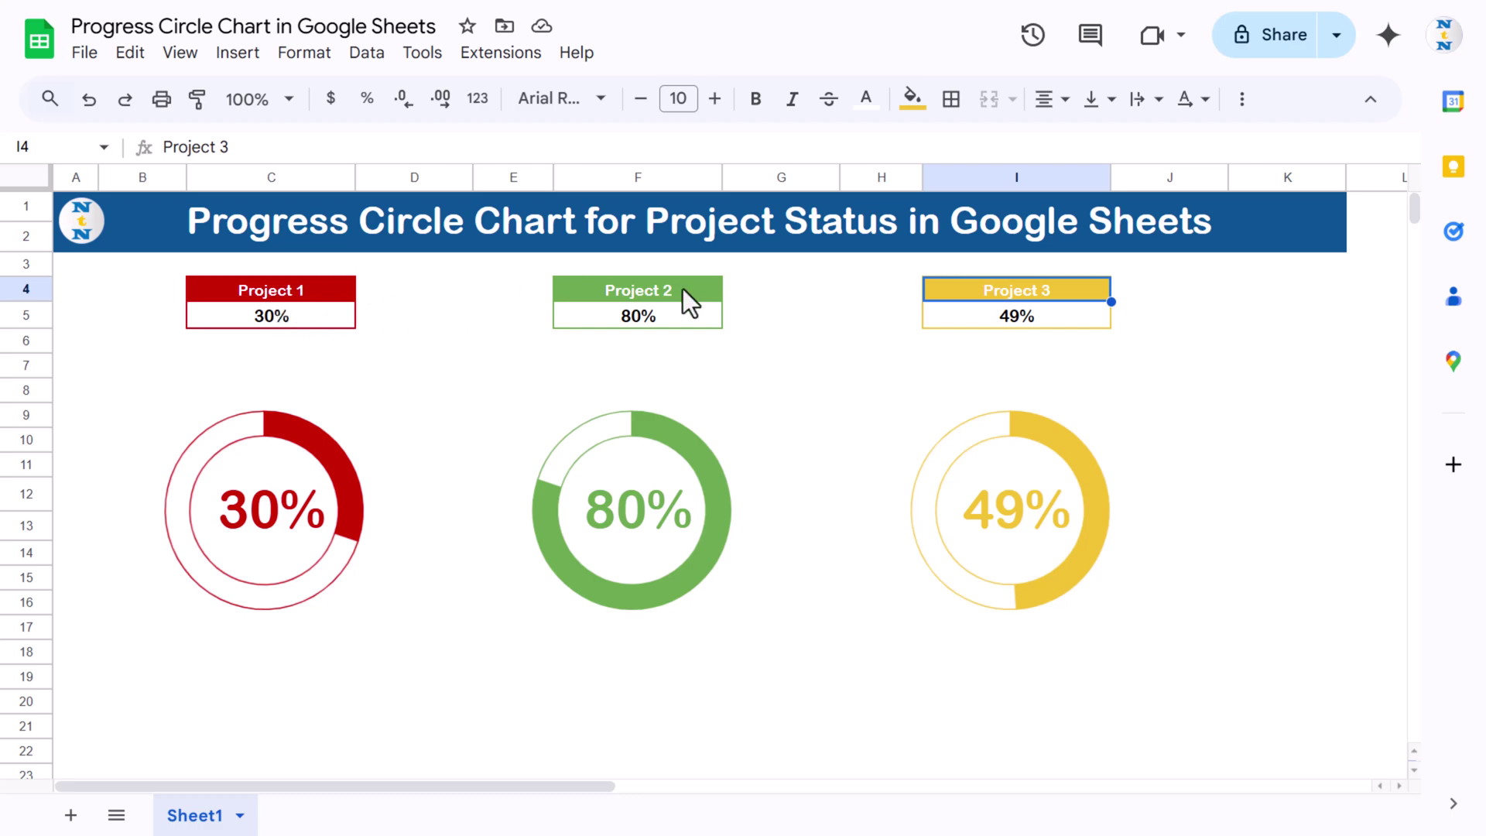
{"action": "left_click", "coordinate": [274, 318]}
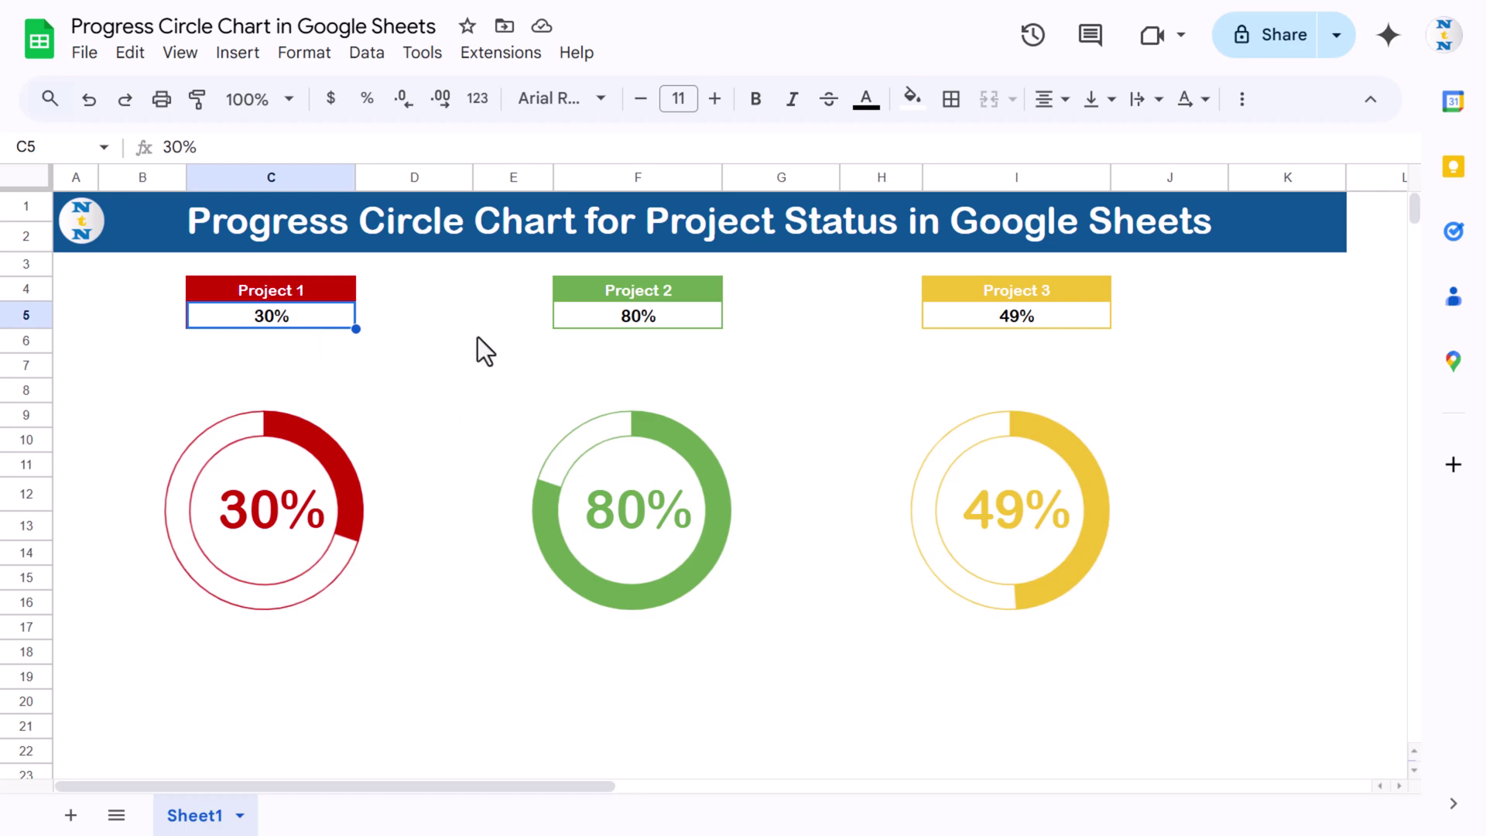
{"action": "type", "text": "75"}
{"action": "key", "text": "Return"}
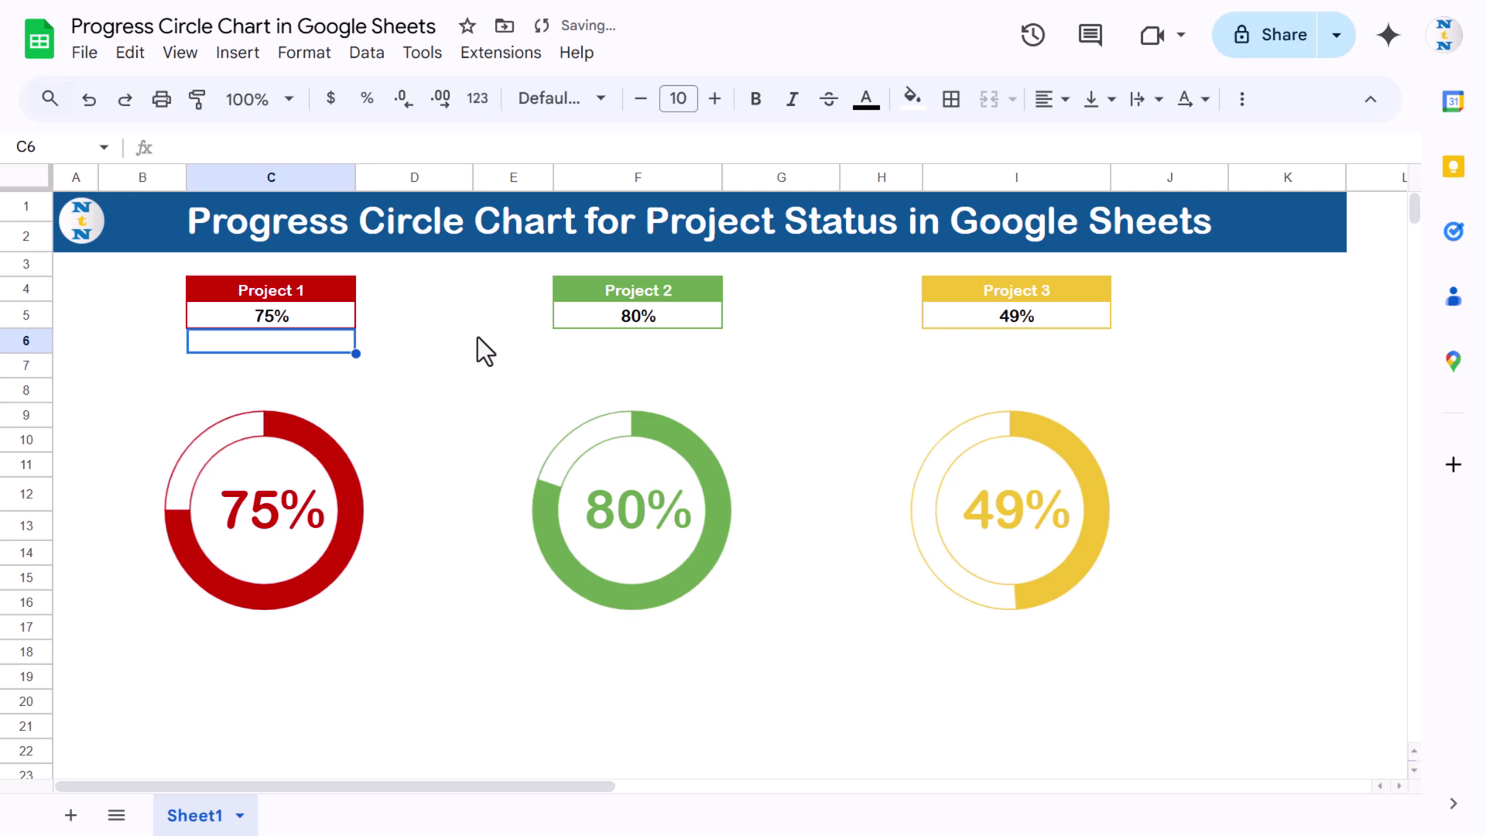
{"action": "left_click", "coordinate": [641, 321]}
{"action": "type", "text": "90"}
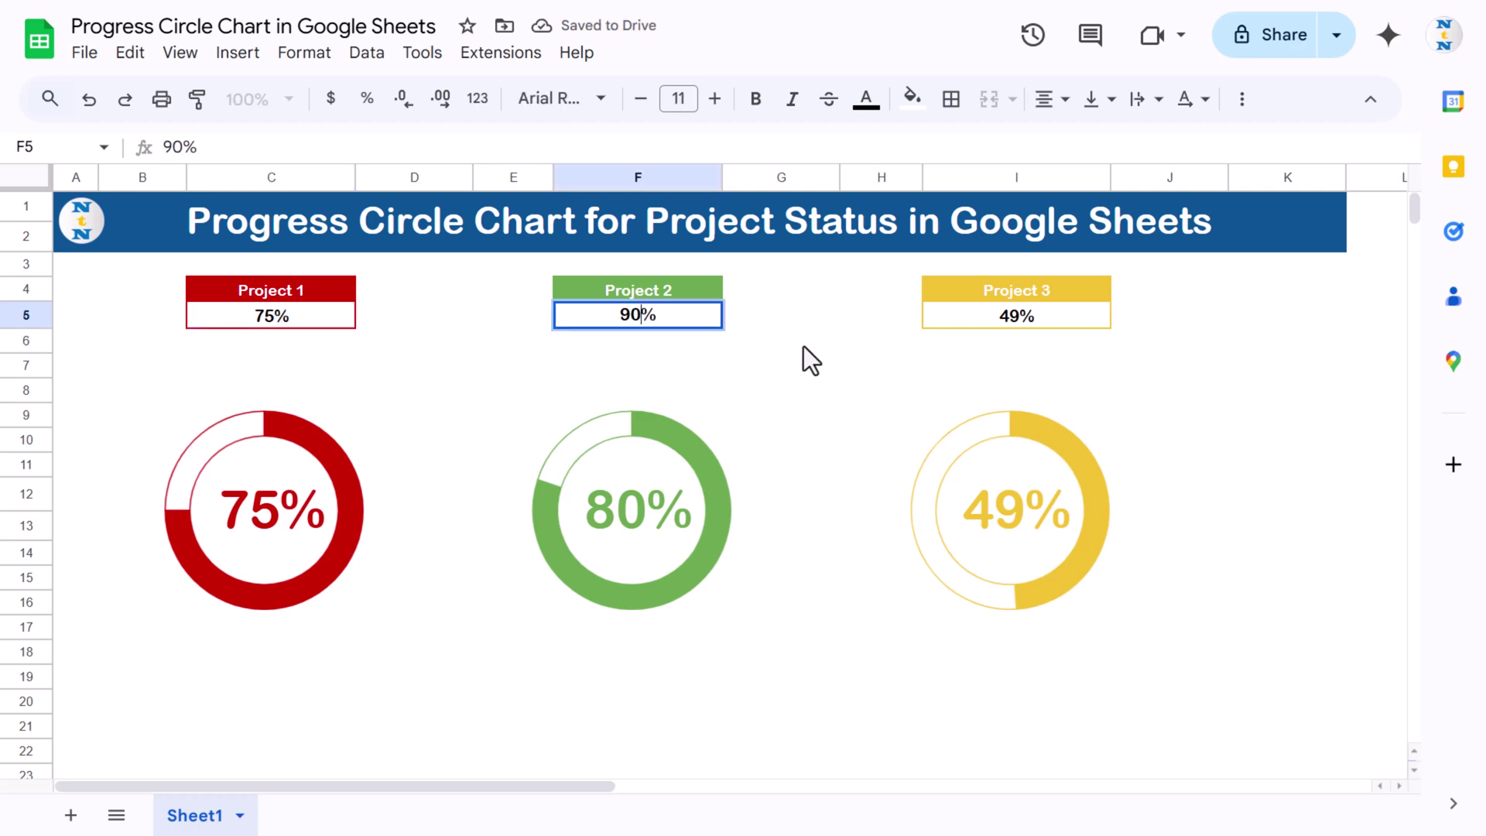
{"action": "key", "text": "Return"}
{"action": "left_click", "coordinate": [1066, 312]}
{"action": "type", "text": "10"}
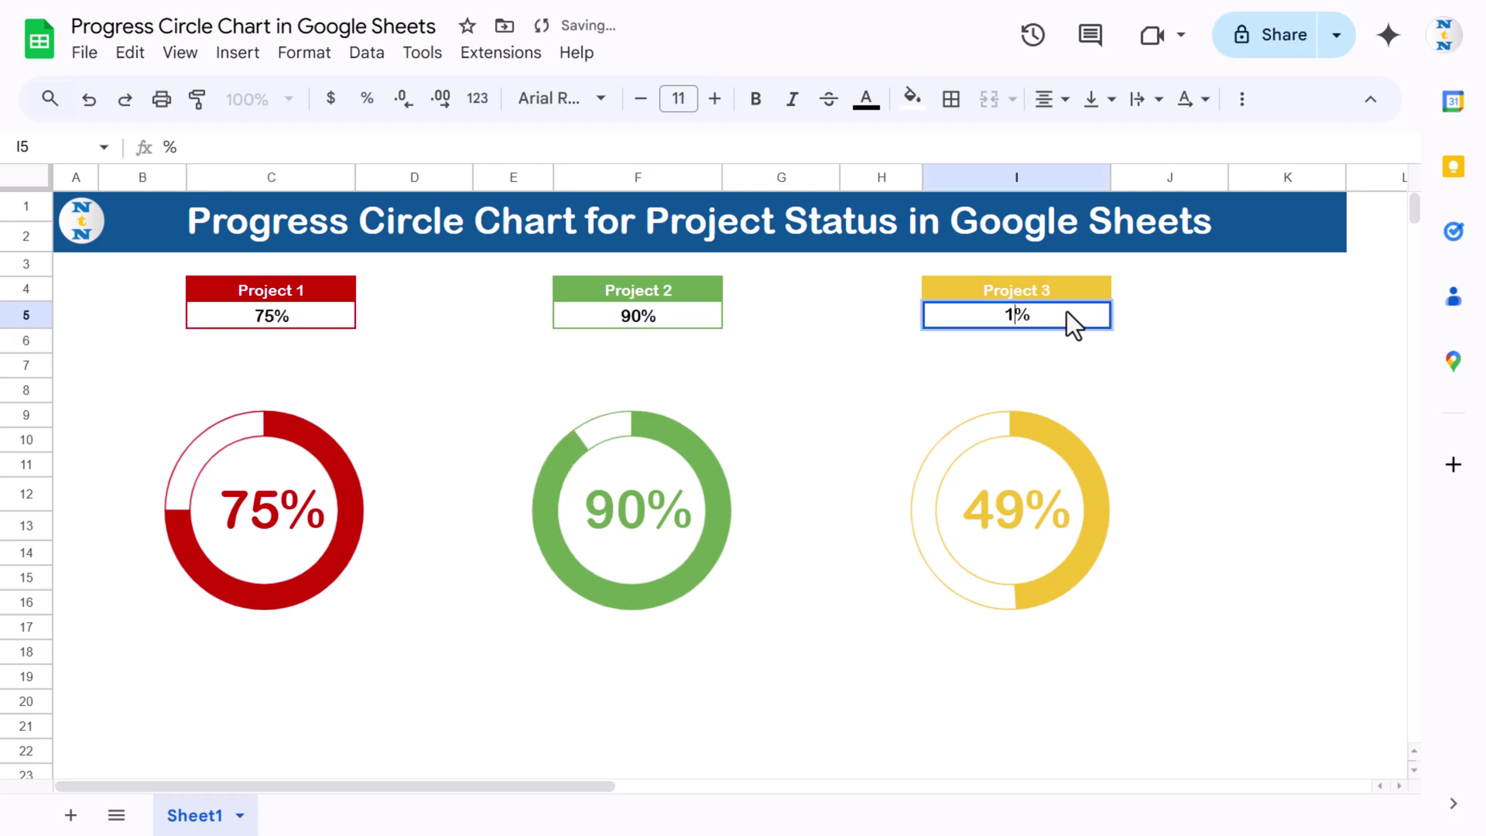
{"action": "key", "text": "Return"}
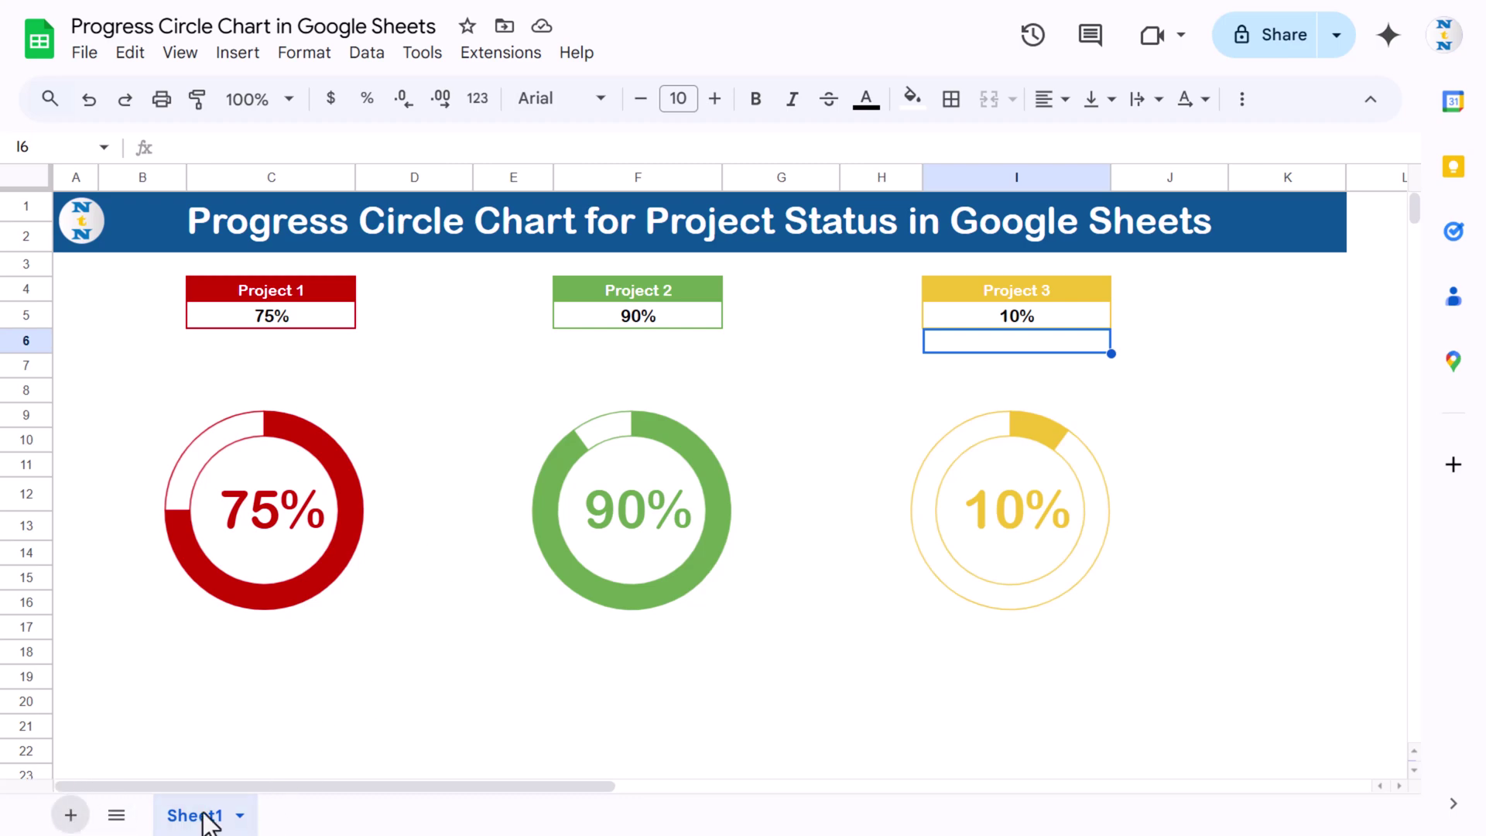
- Add a new blank sheet and hide its gridlines
{"action": "left_click", "coordinate": [365, 575]}
{"action": "left_click", "coordinate": [350, 410]}
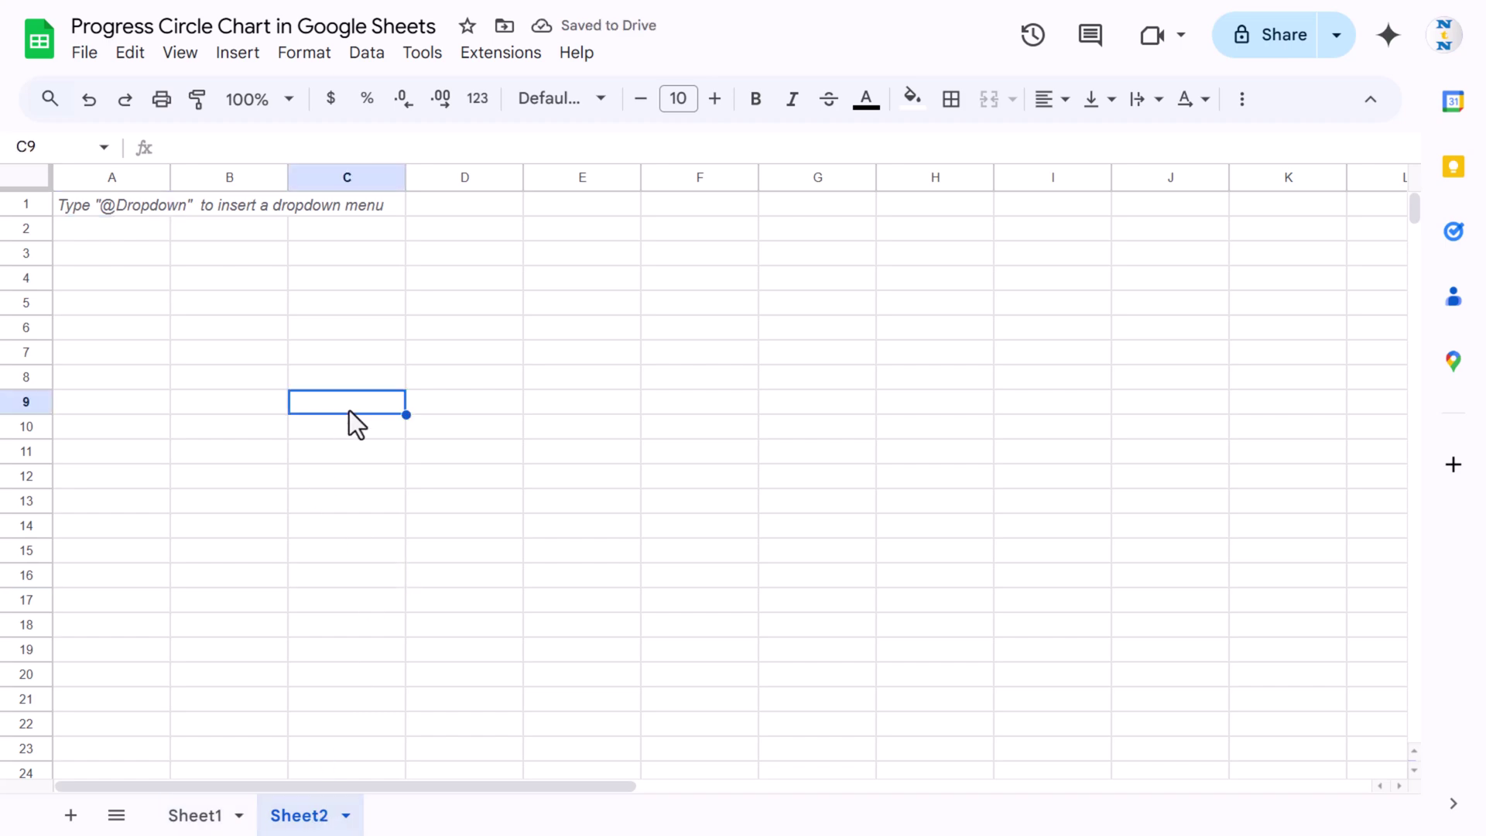
{"action": "left_click", "coordinate": [183, 54]}
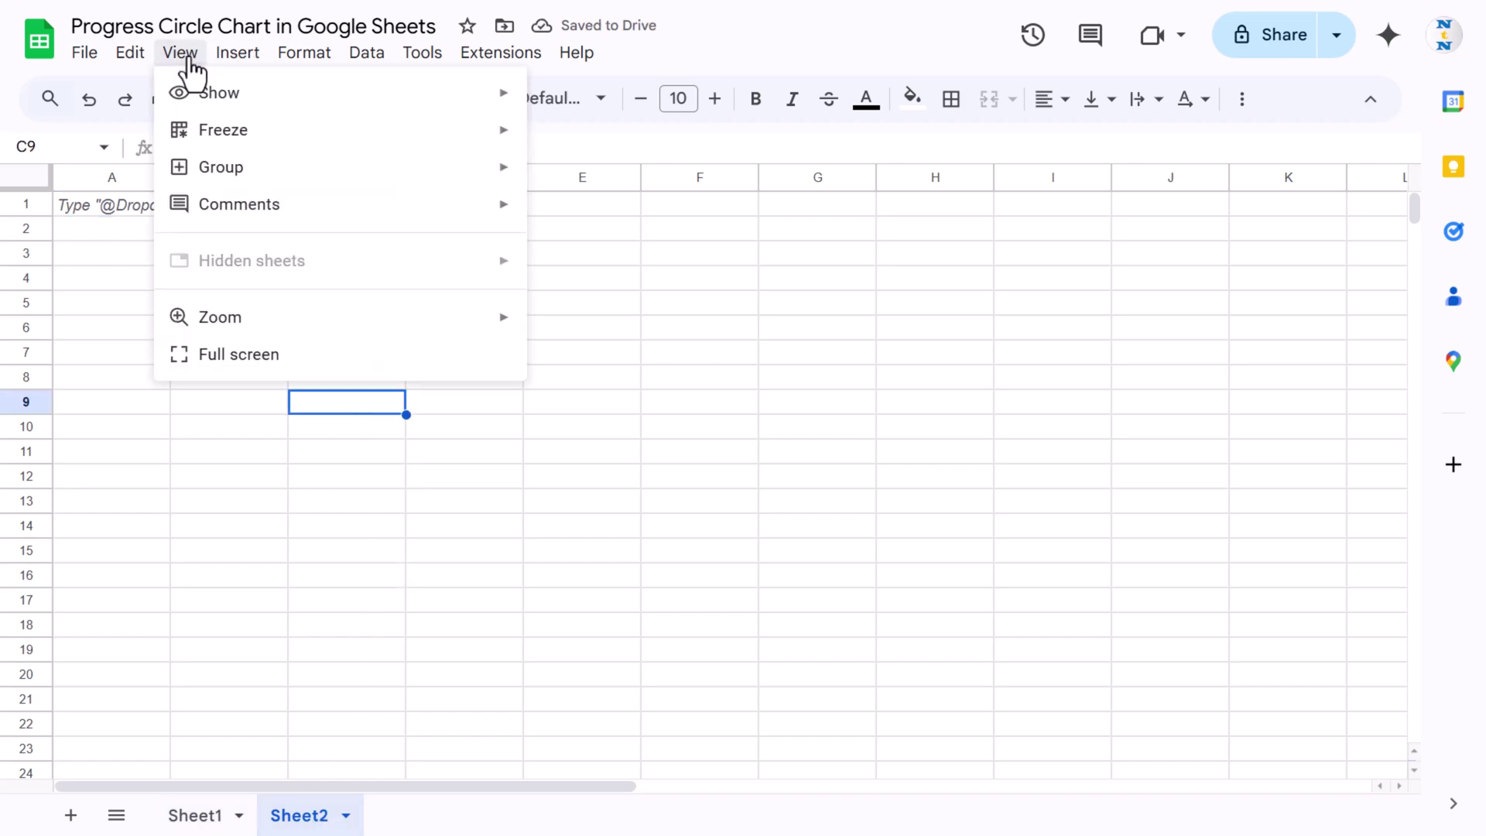
{"action": "mouse_move", "coordinate": [217, 99]}
{"action": "left_click", "coordinate": [594, 137]}
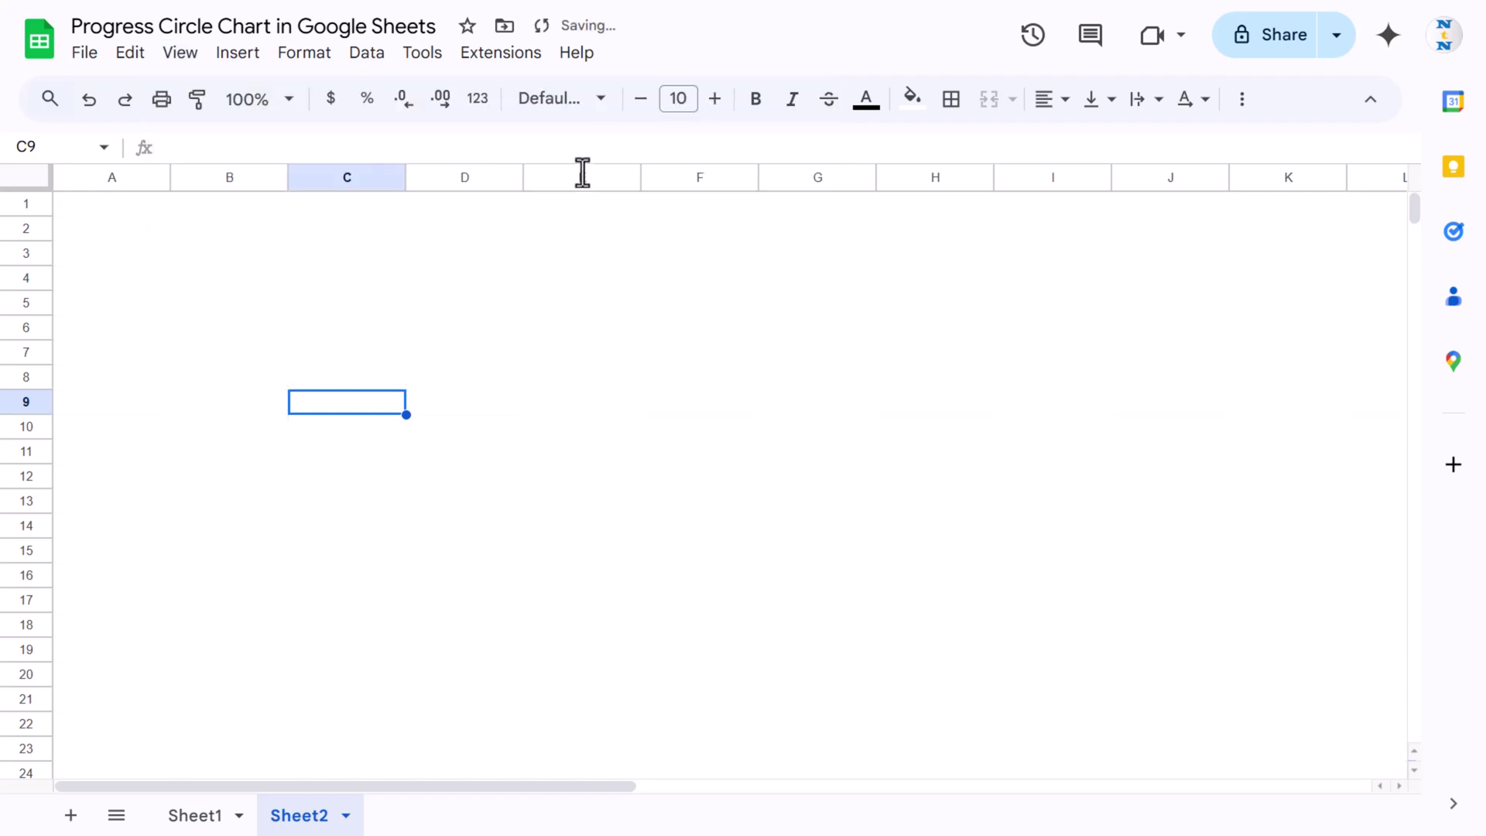
- Enter the label Project1 in C3 and 75% in C4
{"action": "left_click", "coordinate": [300, 261]}
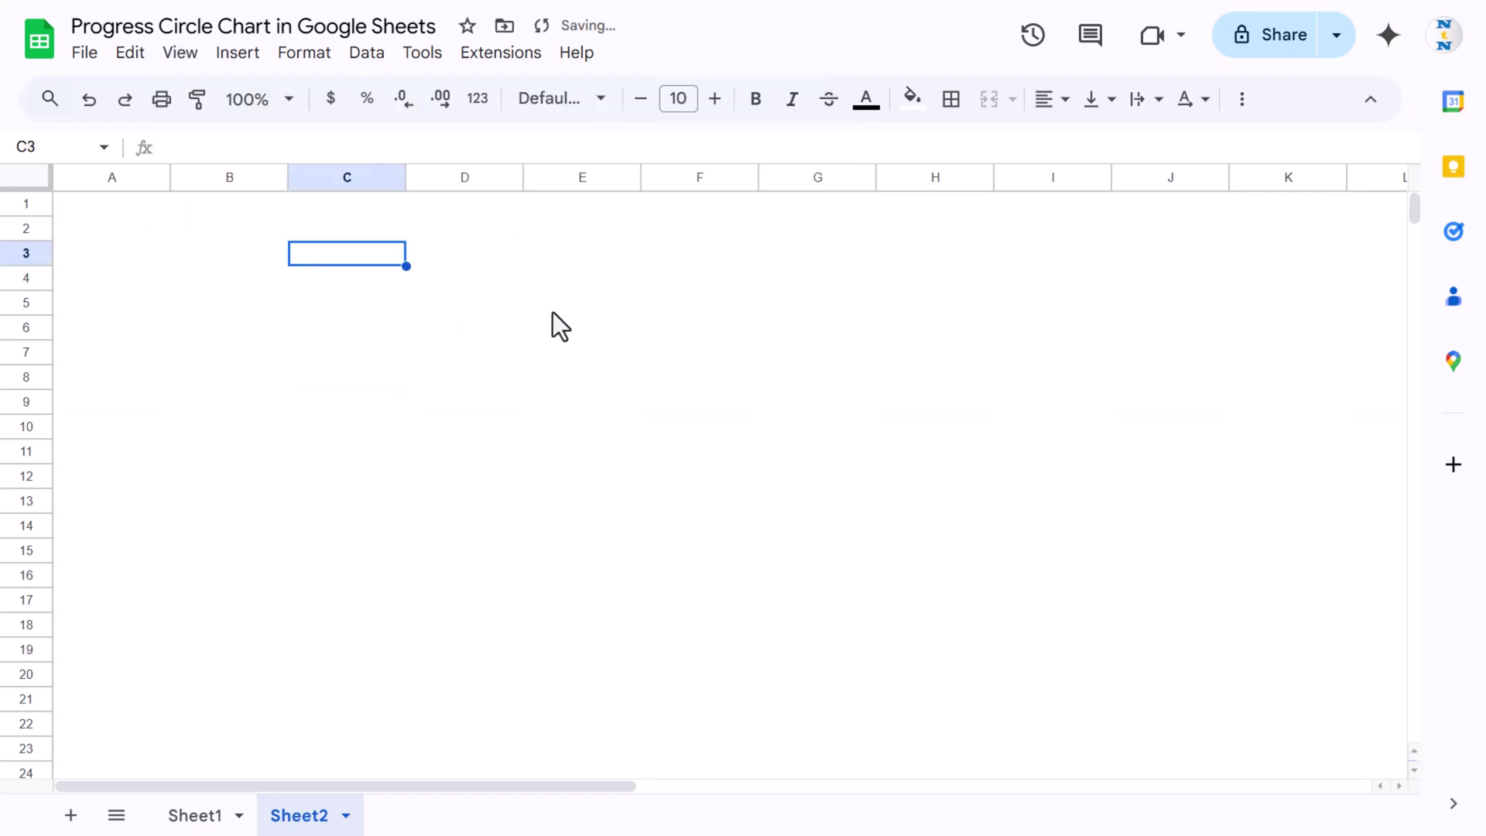
{"action": "type", "text": "Project1"}
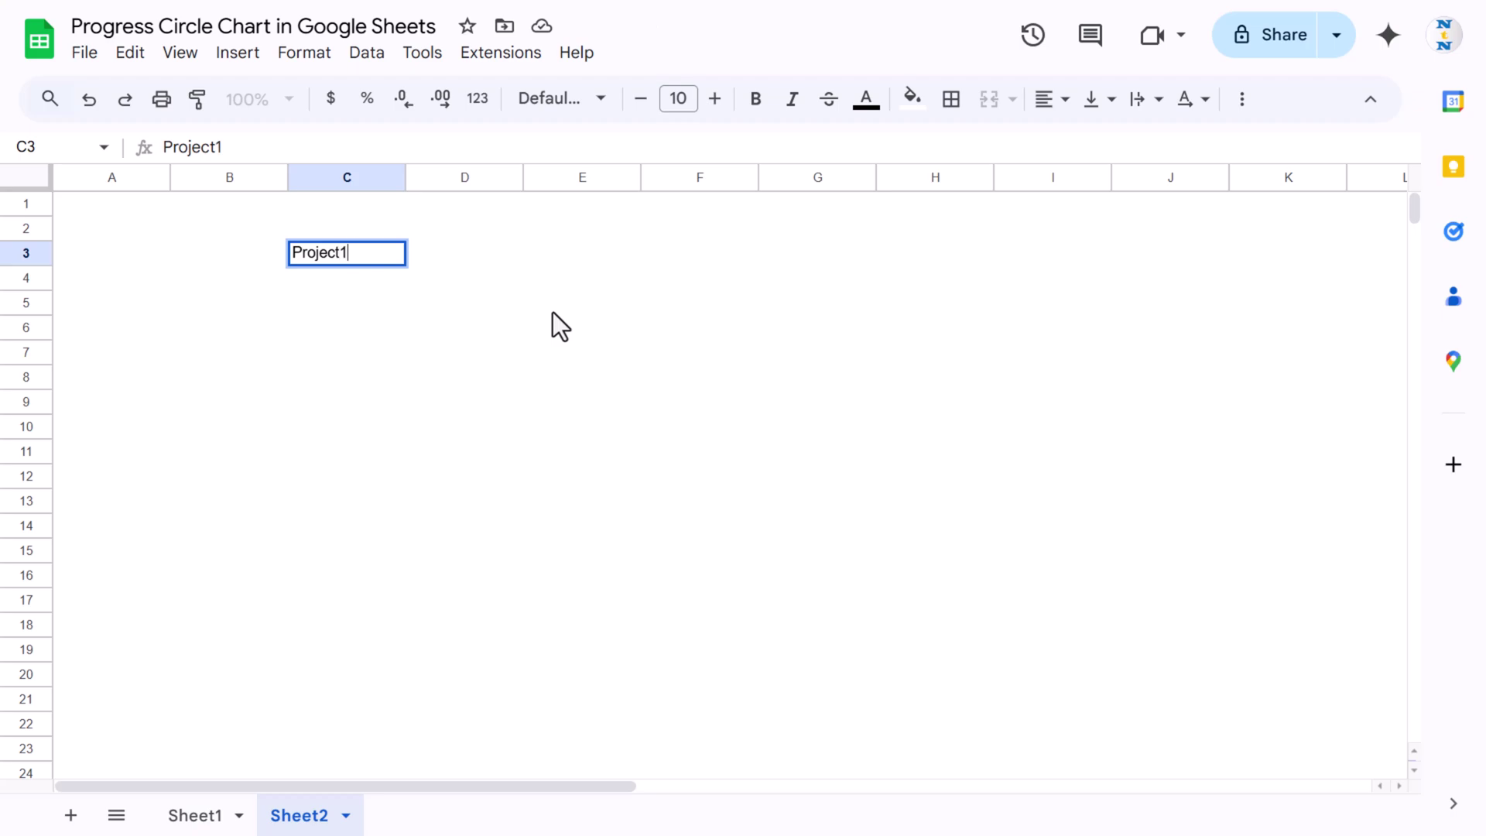
{"action": "key", "text": "Return"}
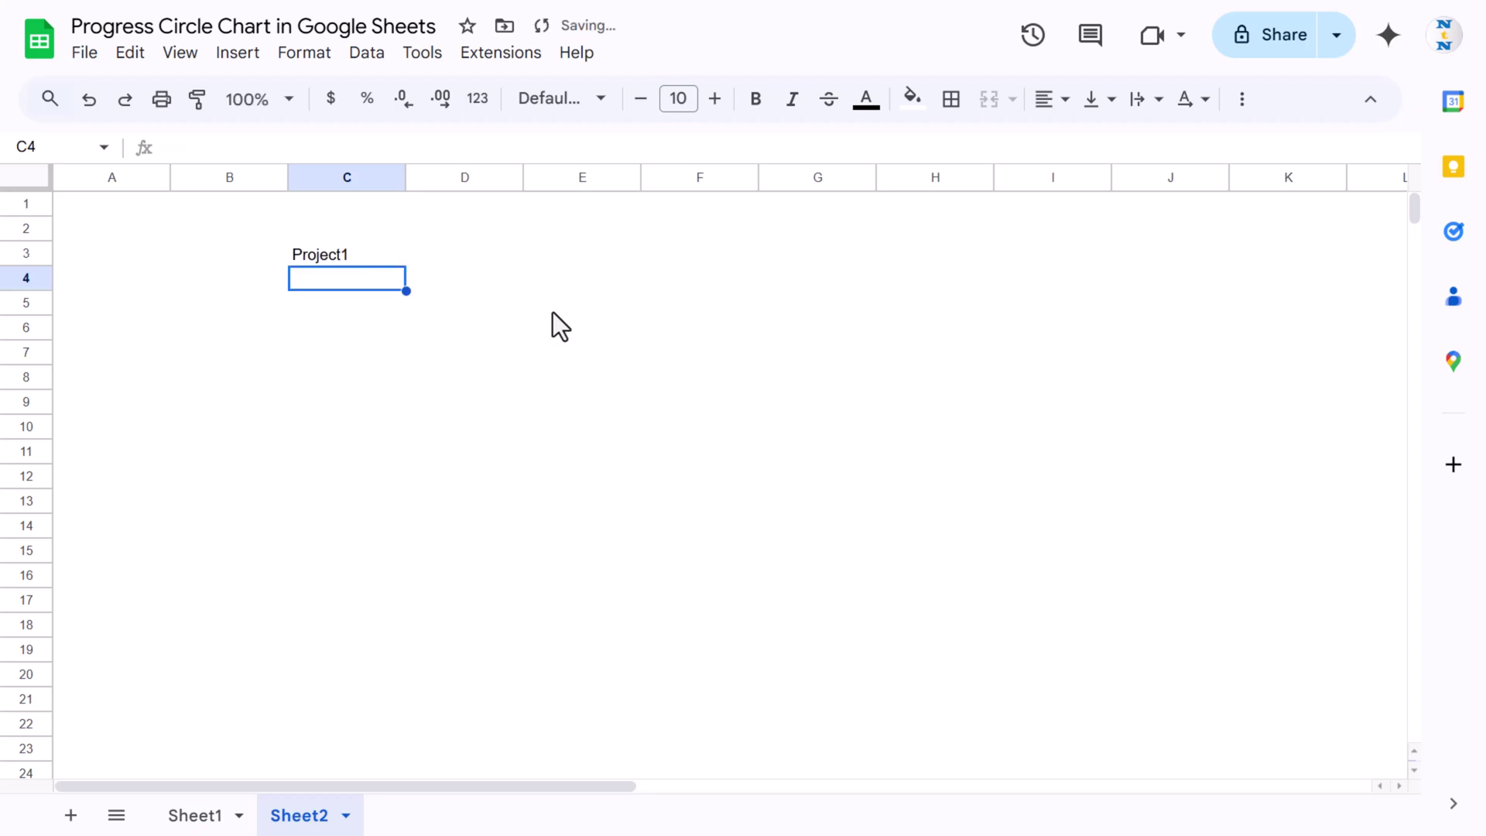
{"action": "type", "text": "75%"}
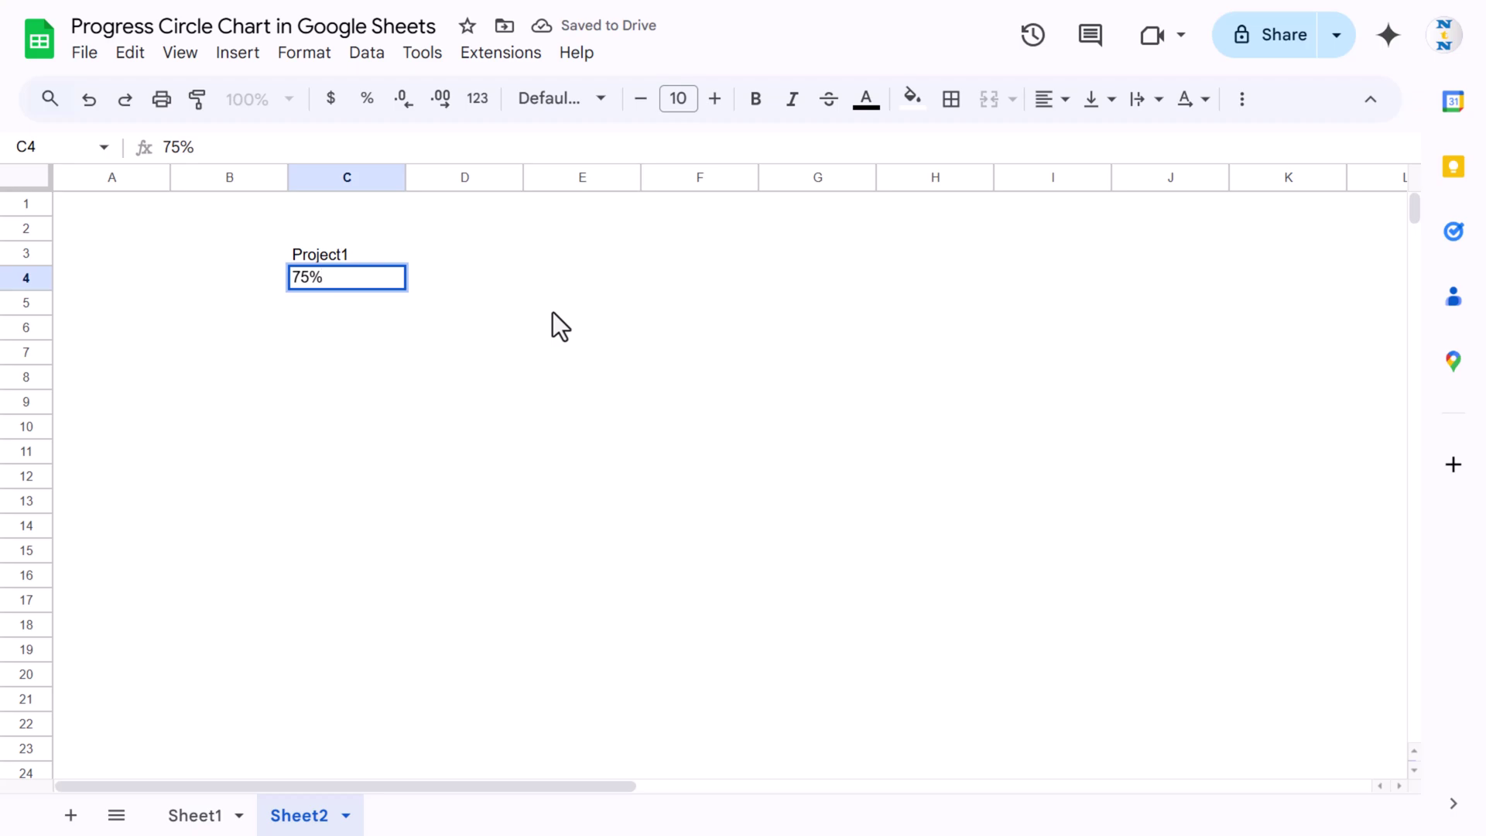
{"action": "key", "text": "ctrl+Return"}
- Center C3:C4 horizontally and vertically
{"action": "left_click_drag", "start_coordinate": [342, 257], "coordinate": [343, 287]}
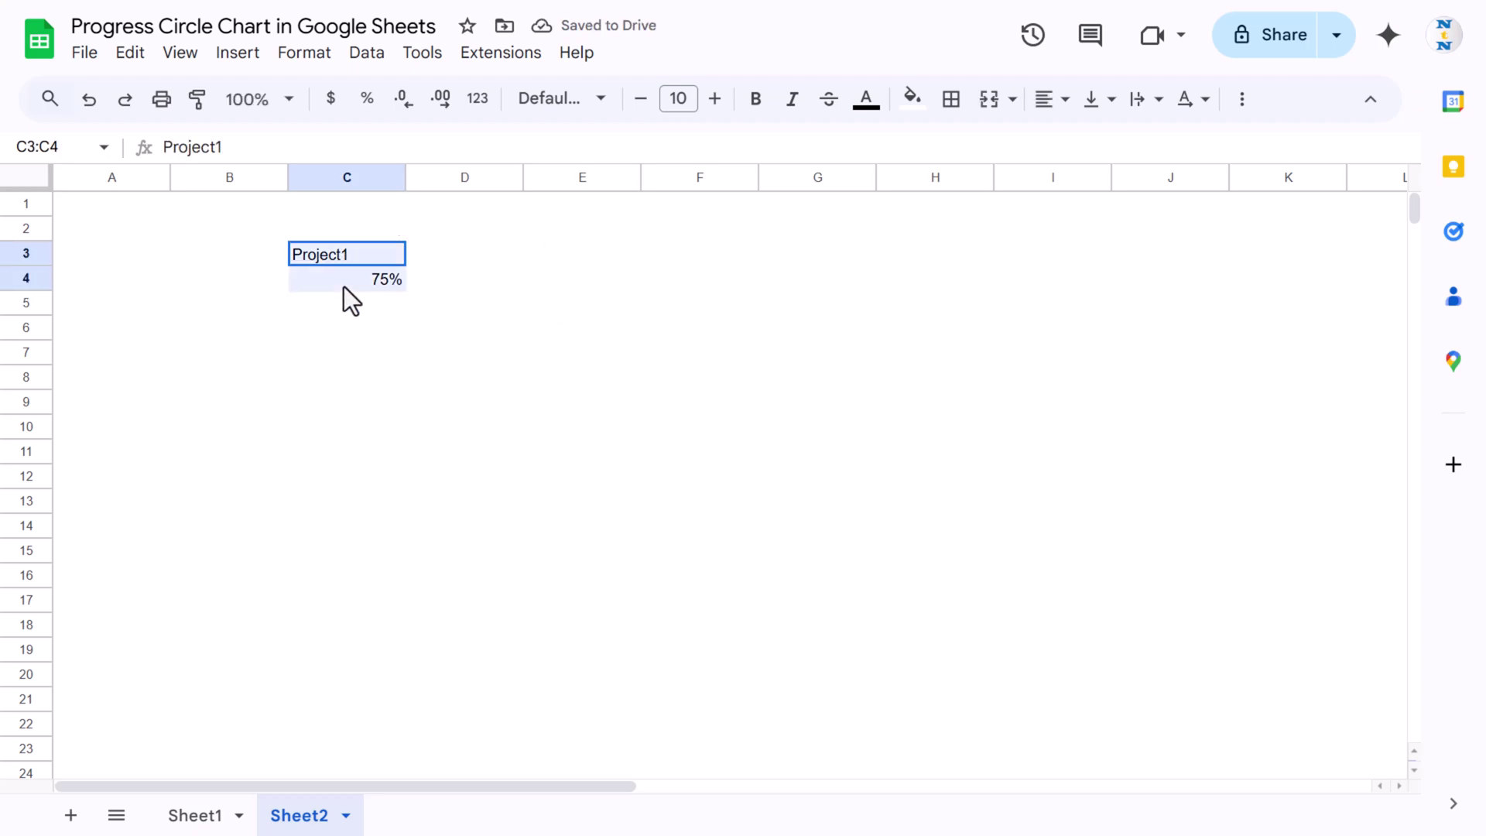
{"action": "left_click", "coordinate": [1063, 102]}
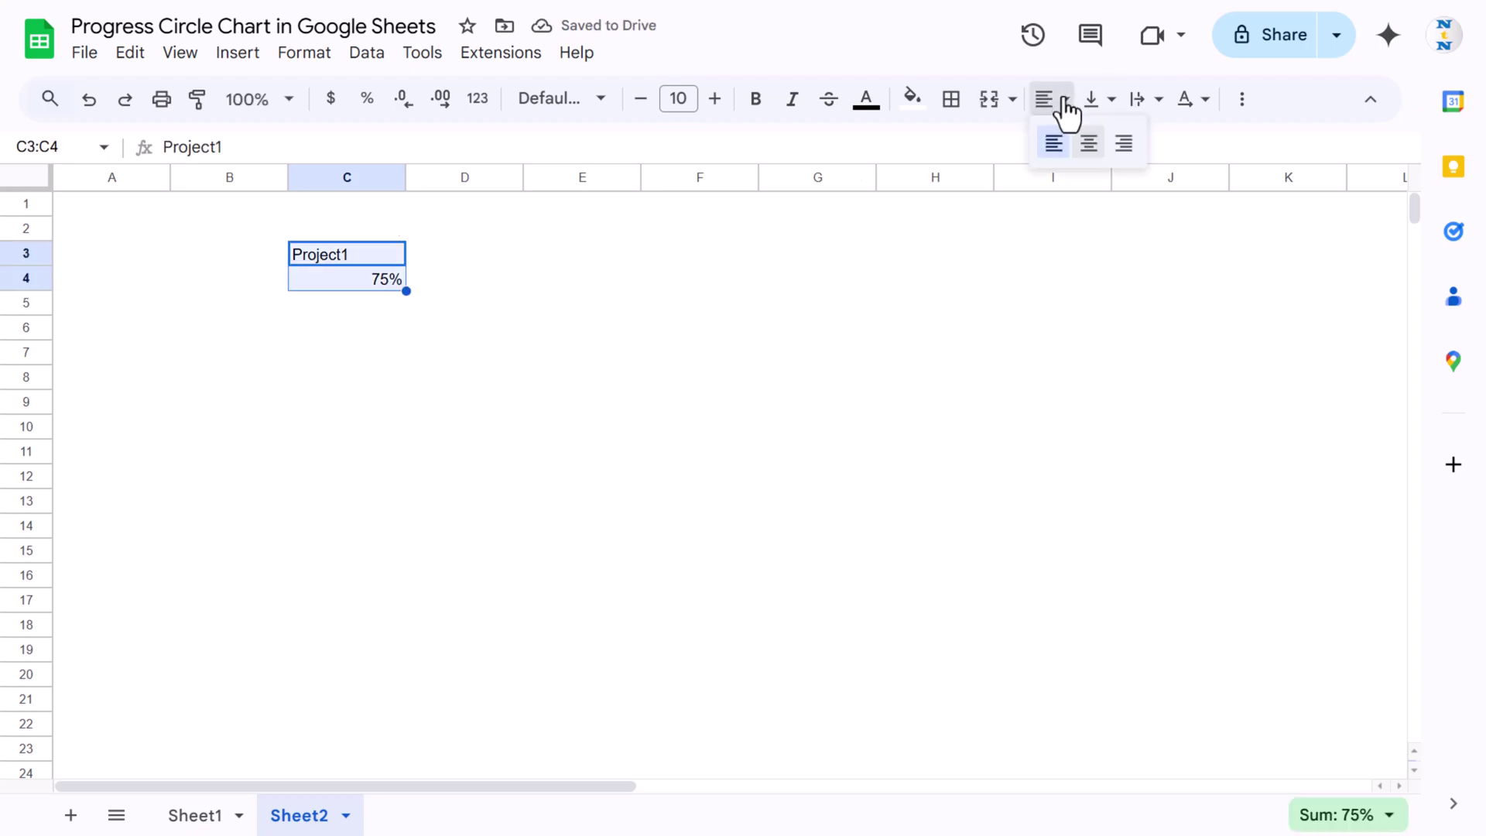
{"action": "left_click", "coordinate": [1084, 144]}
{"action": "left_click", "coordinate": [1105, 112]}
{"action": "left_click", "coordinate": [1122, 139]}
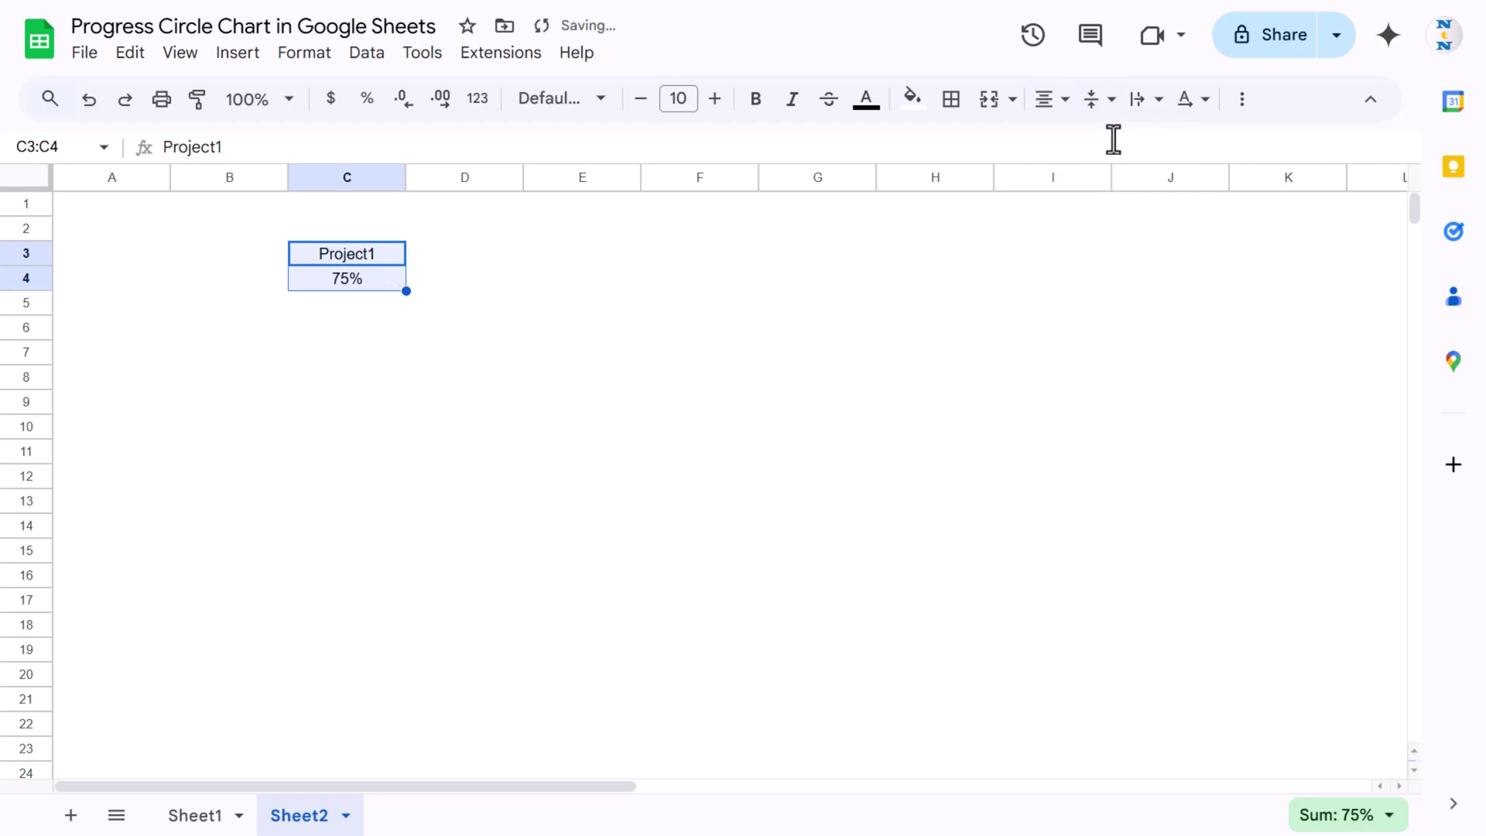
- Give the Project1 header in C3 a teal fill with white text
{"action": "left_click", "coordinate": [353, 252]}
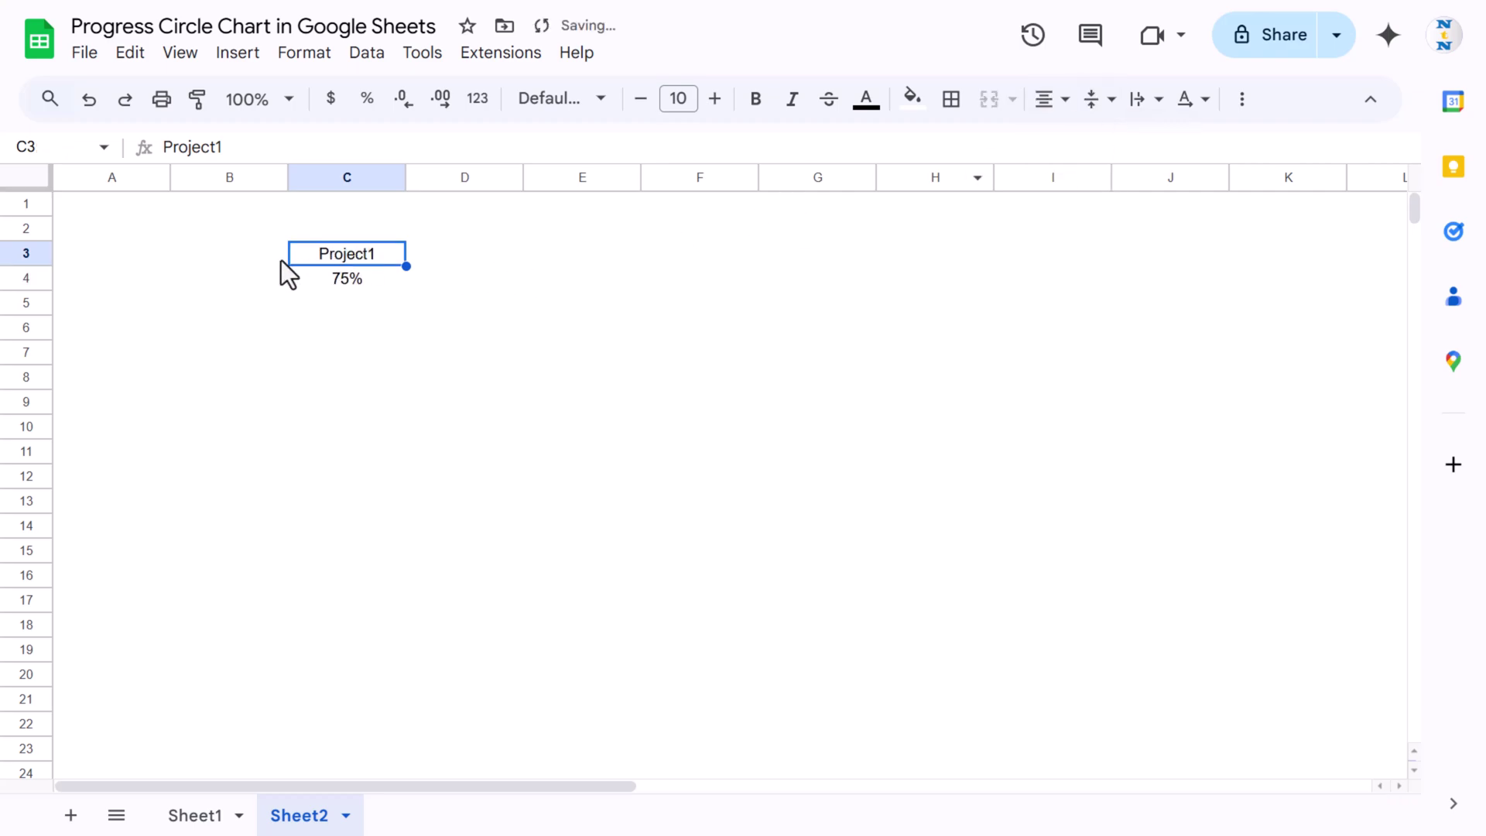
{"action": "left_click", "coordinate": [911, 99]}
{"action": "left_click", "coordinate": [1095, 409]}
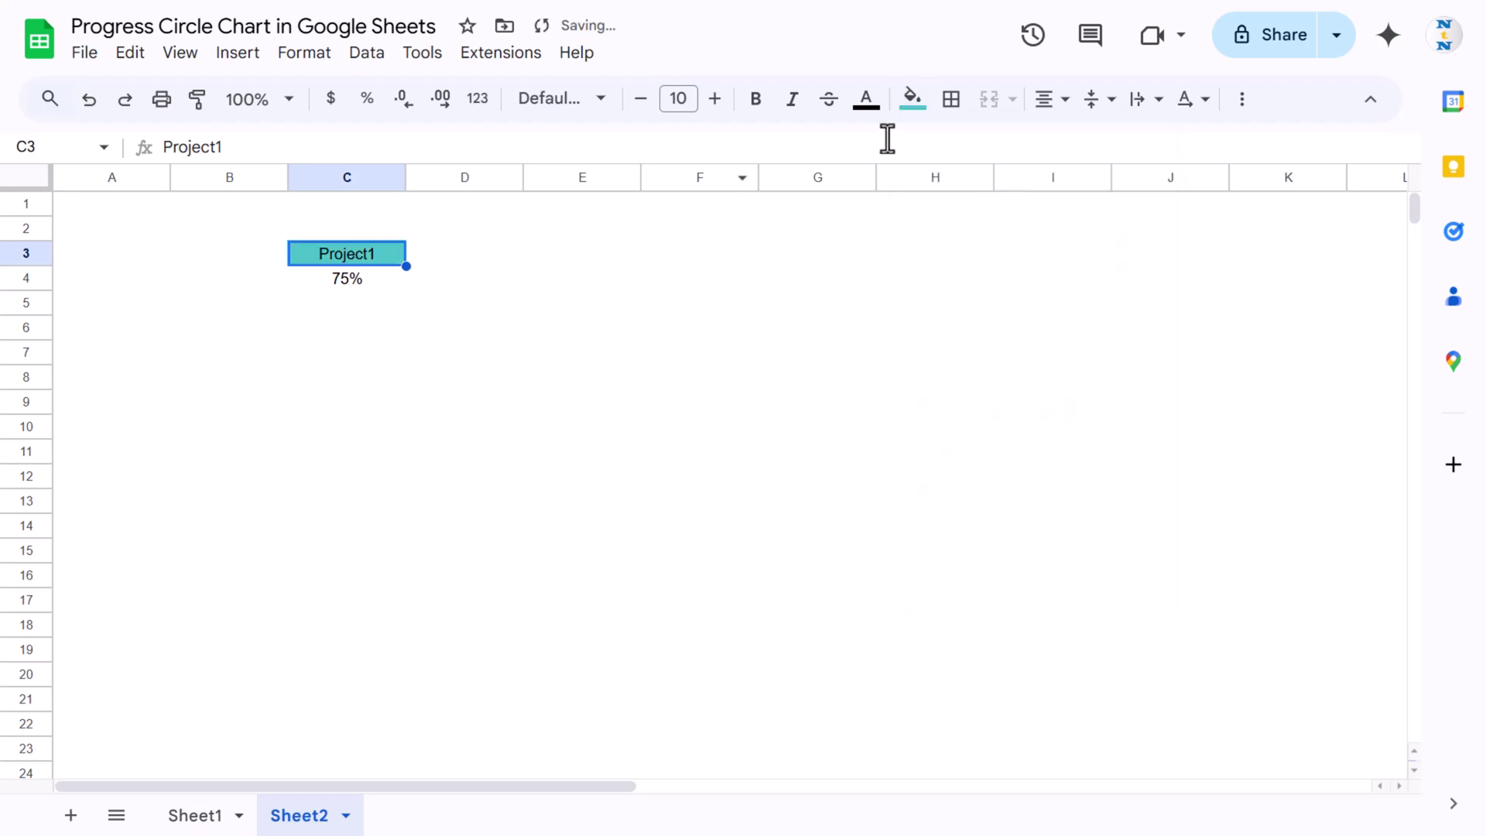
{"action": "left_click", "coordinate": [866, 99]}
{"action": "left_click", "coordinate": [1099, 181]}
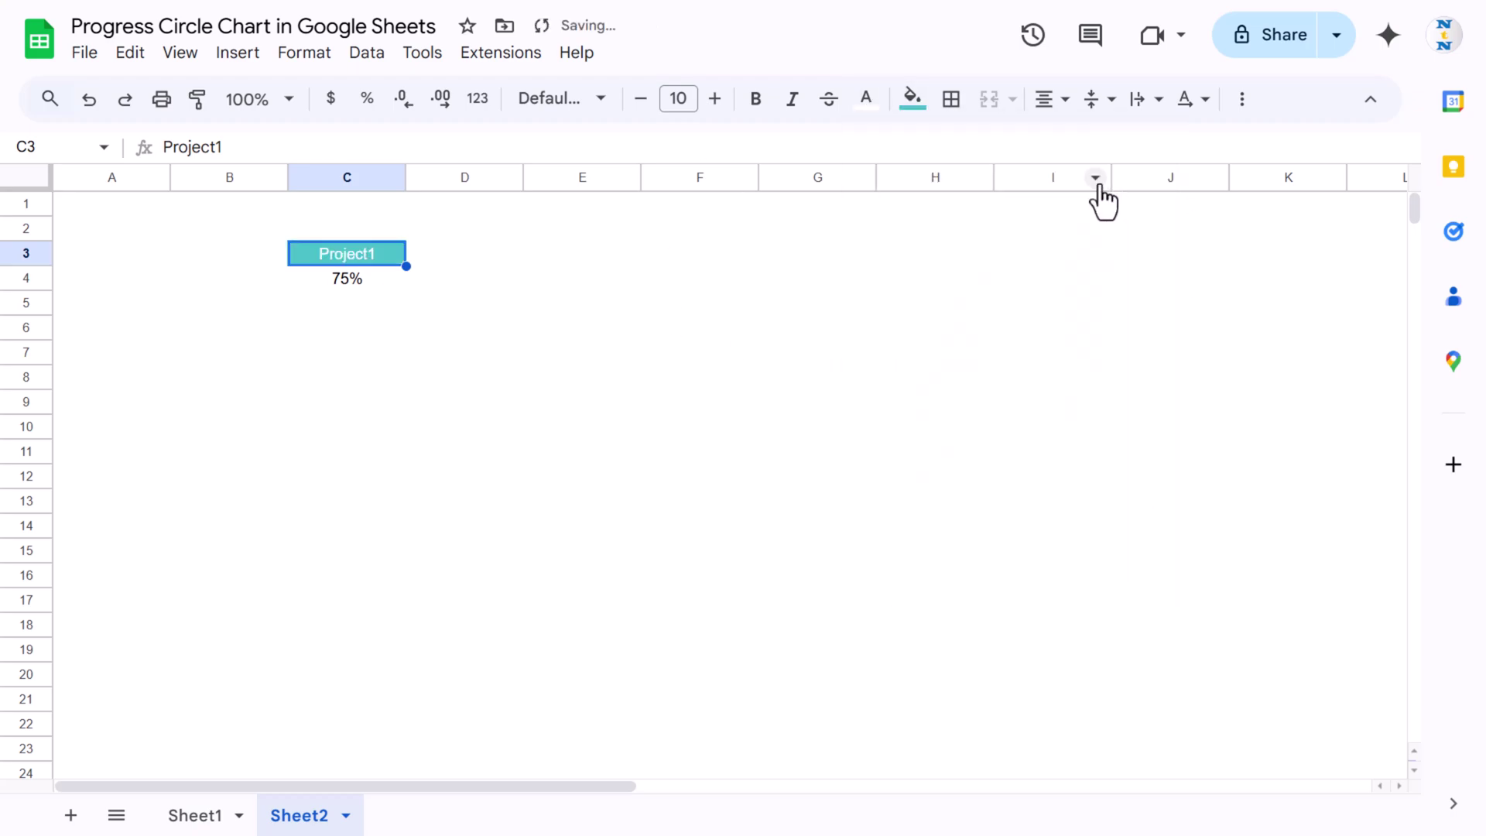
- Apply teal borders on all sides of C3:C4
{"action": "left_click", "coordinate": [353, 277]}
{"action": "left_click_drag", "start_coordinate": [396, 255], "coordinate": [388, 287]}
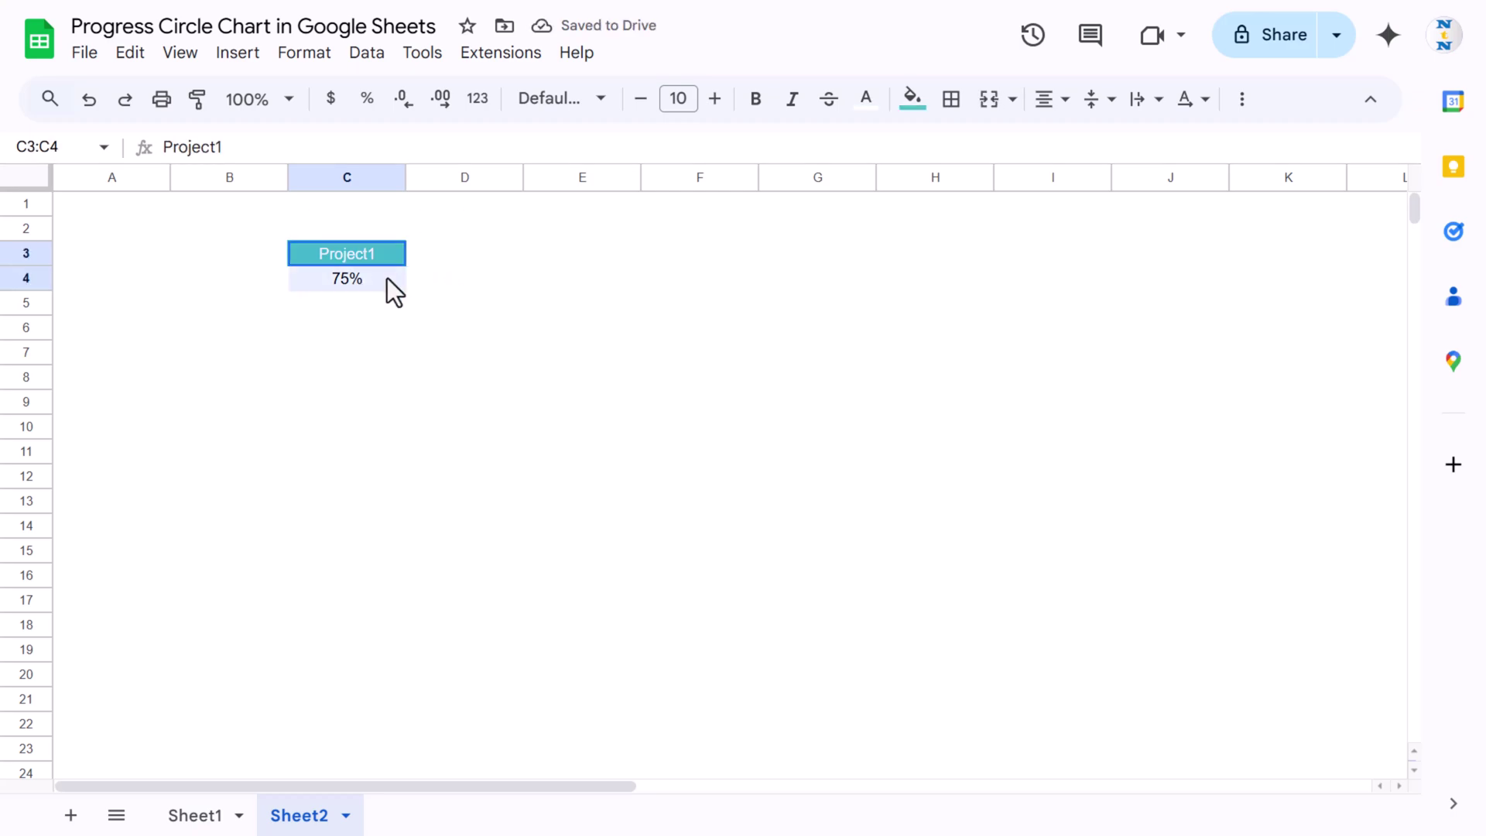
{"action": "left_click", "coordinate": [957, 114]}
{"action": "left_click", "coordinate": [1175, 158]}
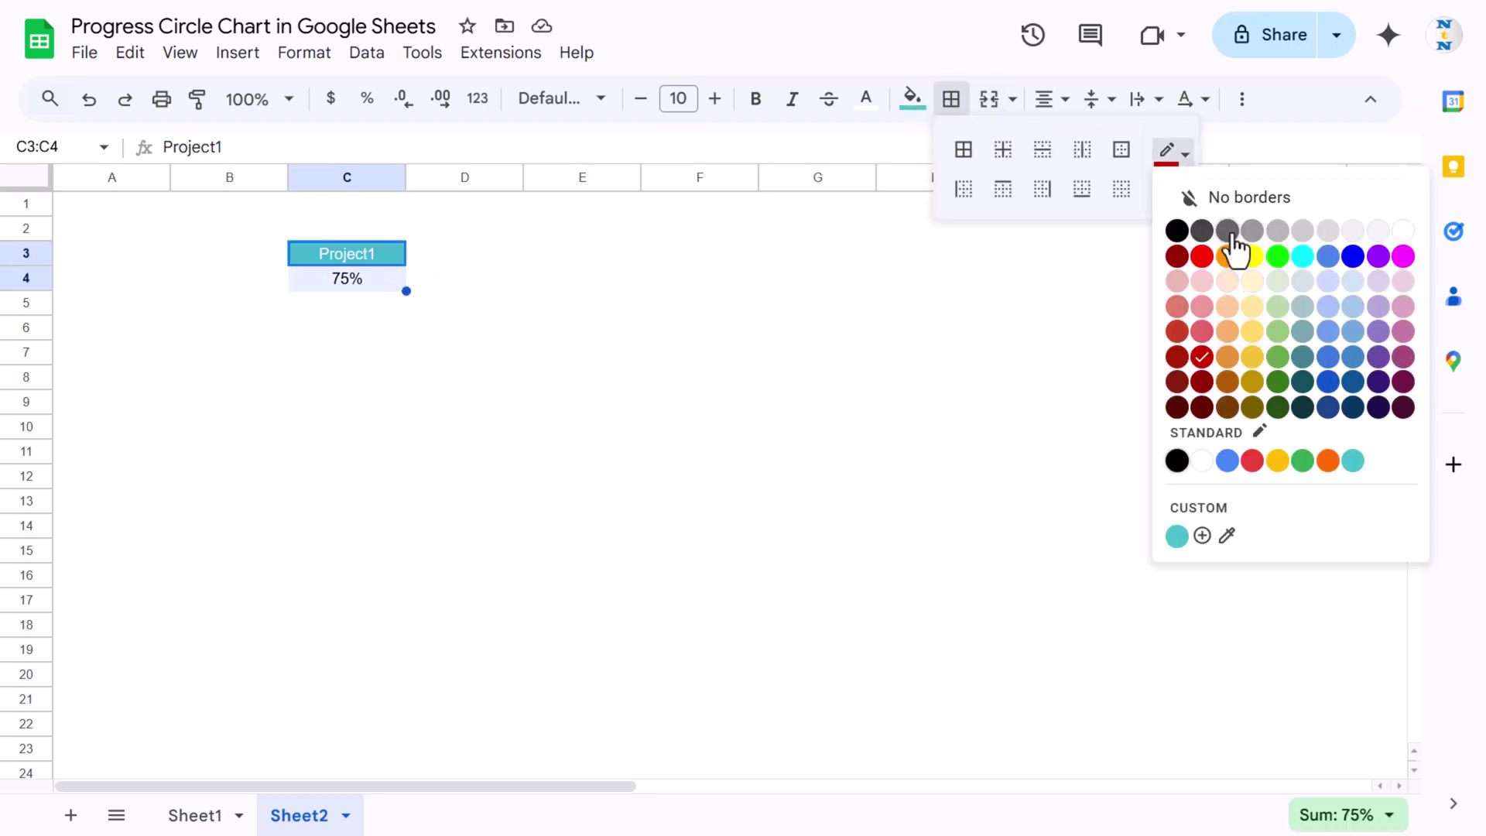
{"action": "left_click", "coordinate": [1354, 464]}
{"action": "left_click", "coordinate": [973, 157]}
{"action": "left_click", "coordinate": [347, 327]}
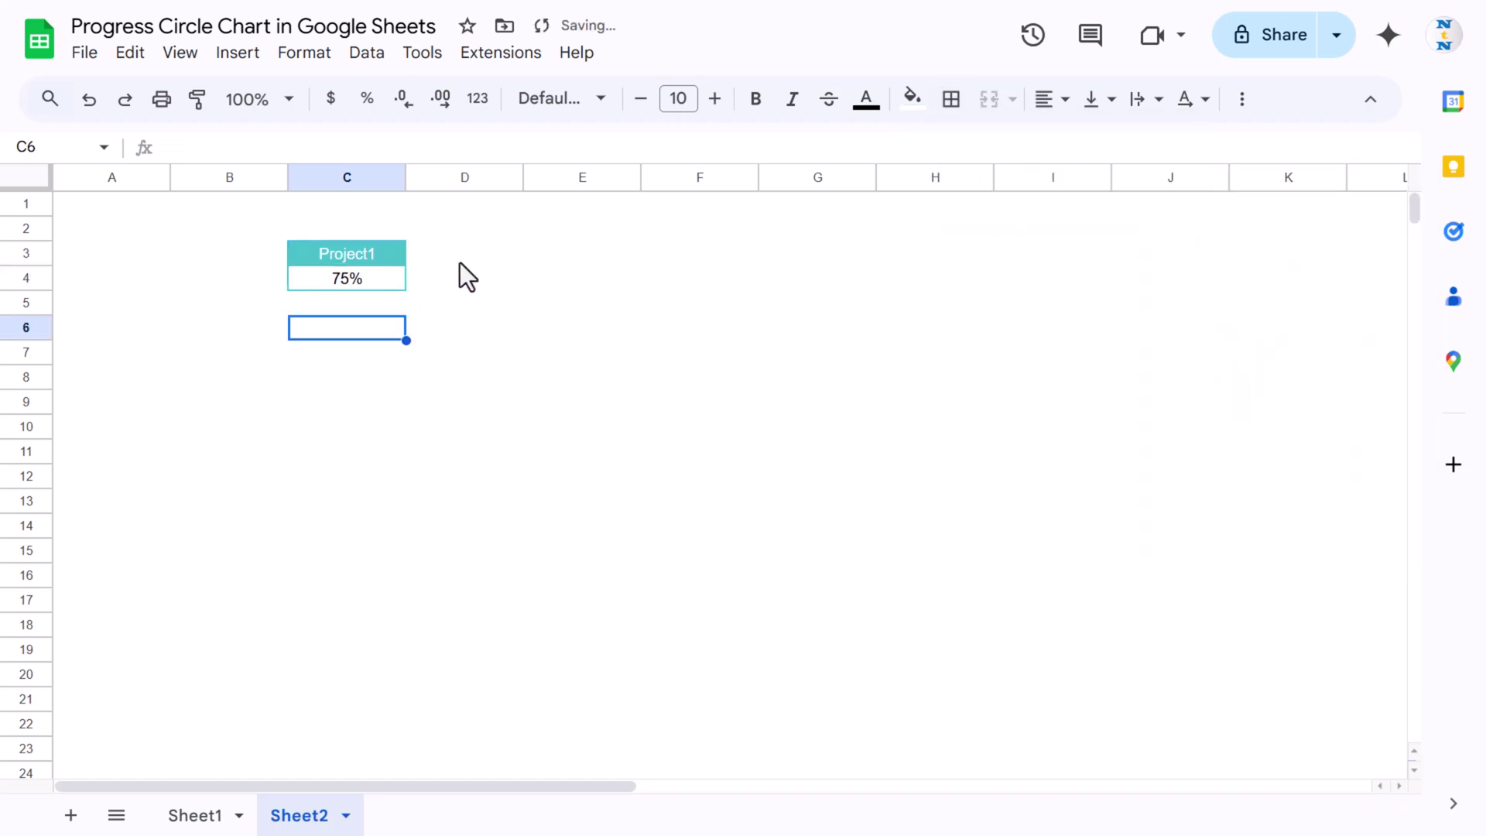
{"action": "left_click", "coordinate": [361, 255]}
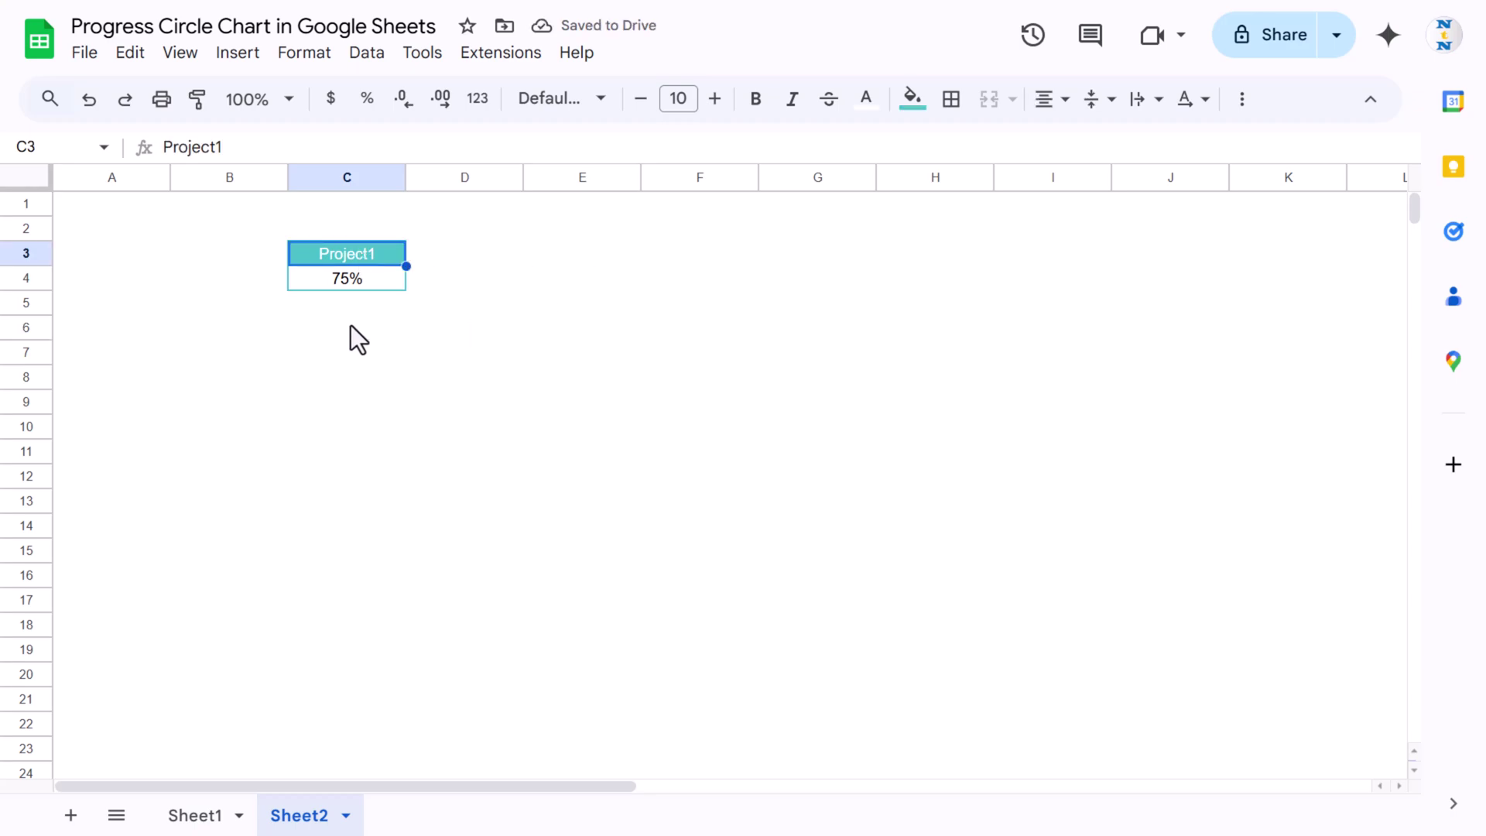
{"action": "left_click", "coordinate": [419, 247]}
- Label cell D3 'Blank Area'
{"action": "key", "text": "Left"}
{"action": "key", "text": "Right"}
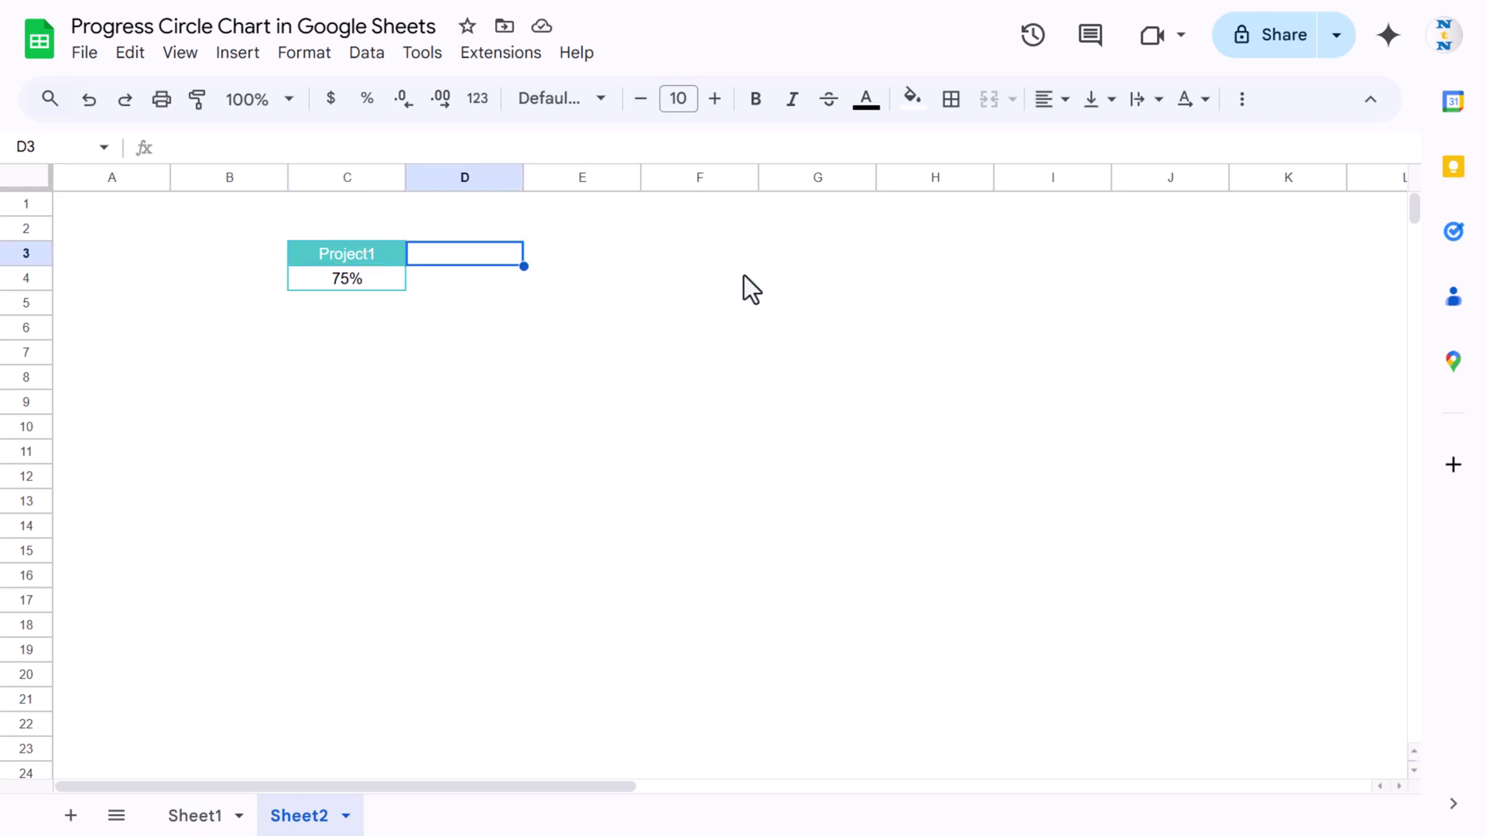
{"action": "type", "text": "Blank Area"}
{"action": "key", "text": "Return"}
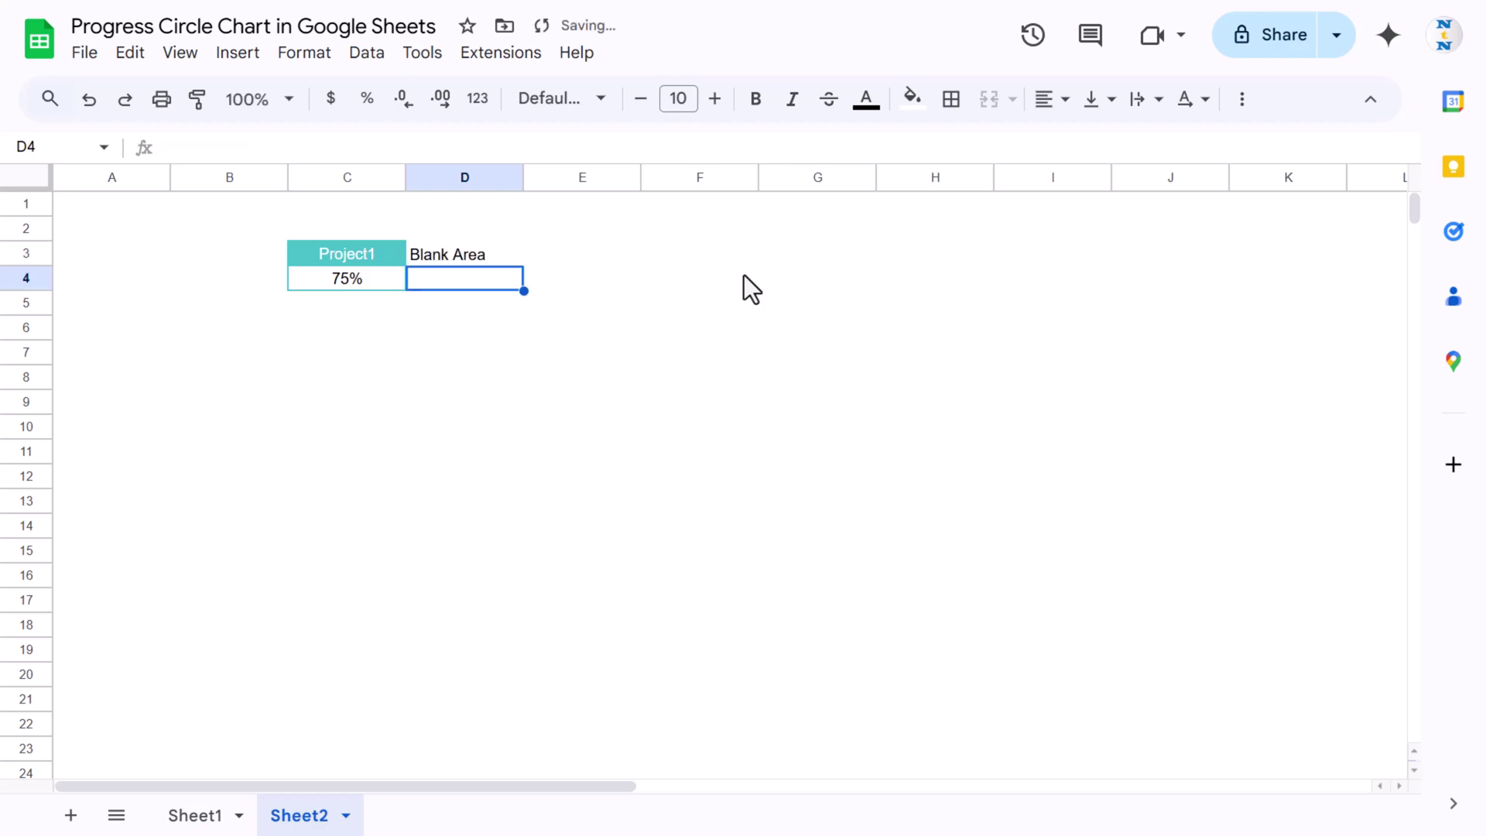
- Enter the formula =1-C4 in D4, giving 25%
{"action": "type", "text": "=1-"}
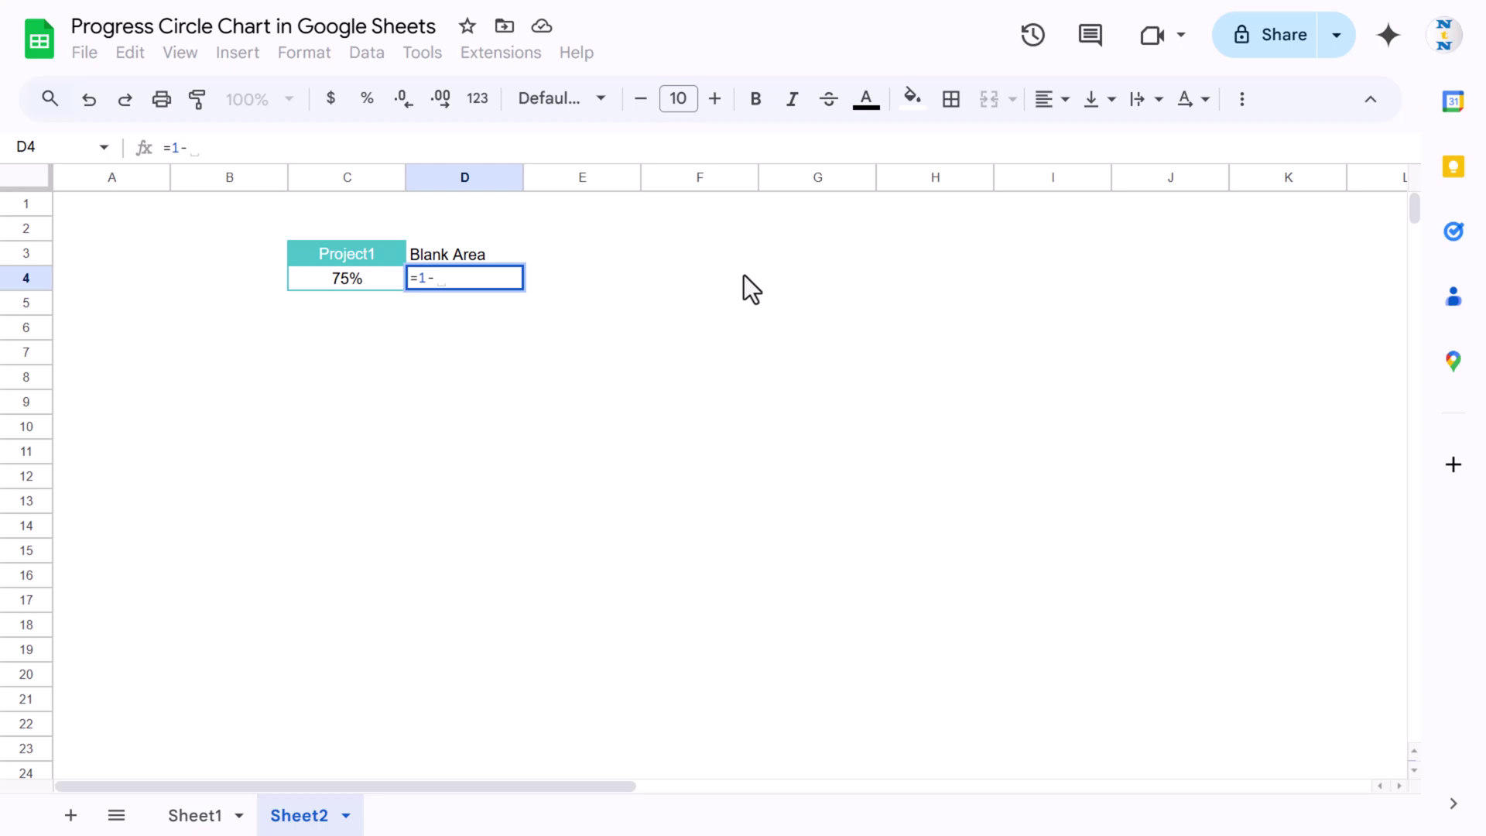
{"action": "key", "text": "Left"}
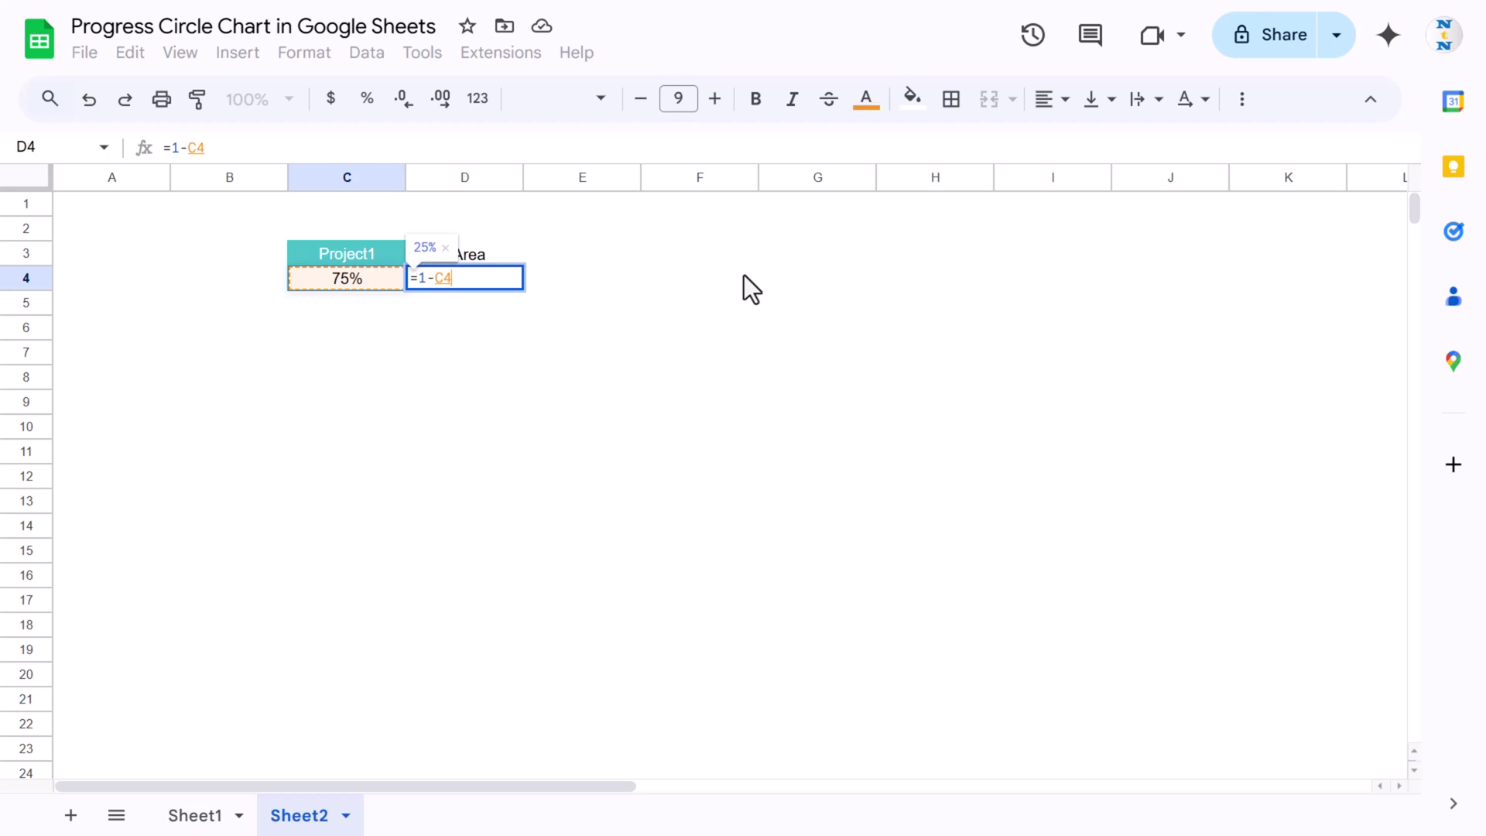
{"action": "key", "text": "Return"}
{"action": "key", "text": "Up"}
{"action": "left_click", "coordinate": [354, 280]}
{"action": "left_click", "coordinate": [497, 262]}
{"action": "left_click", "coordinate": [472, 281]}
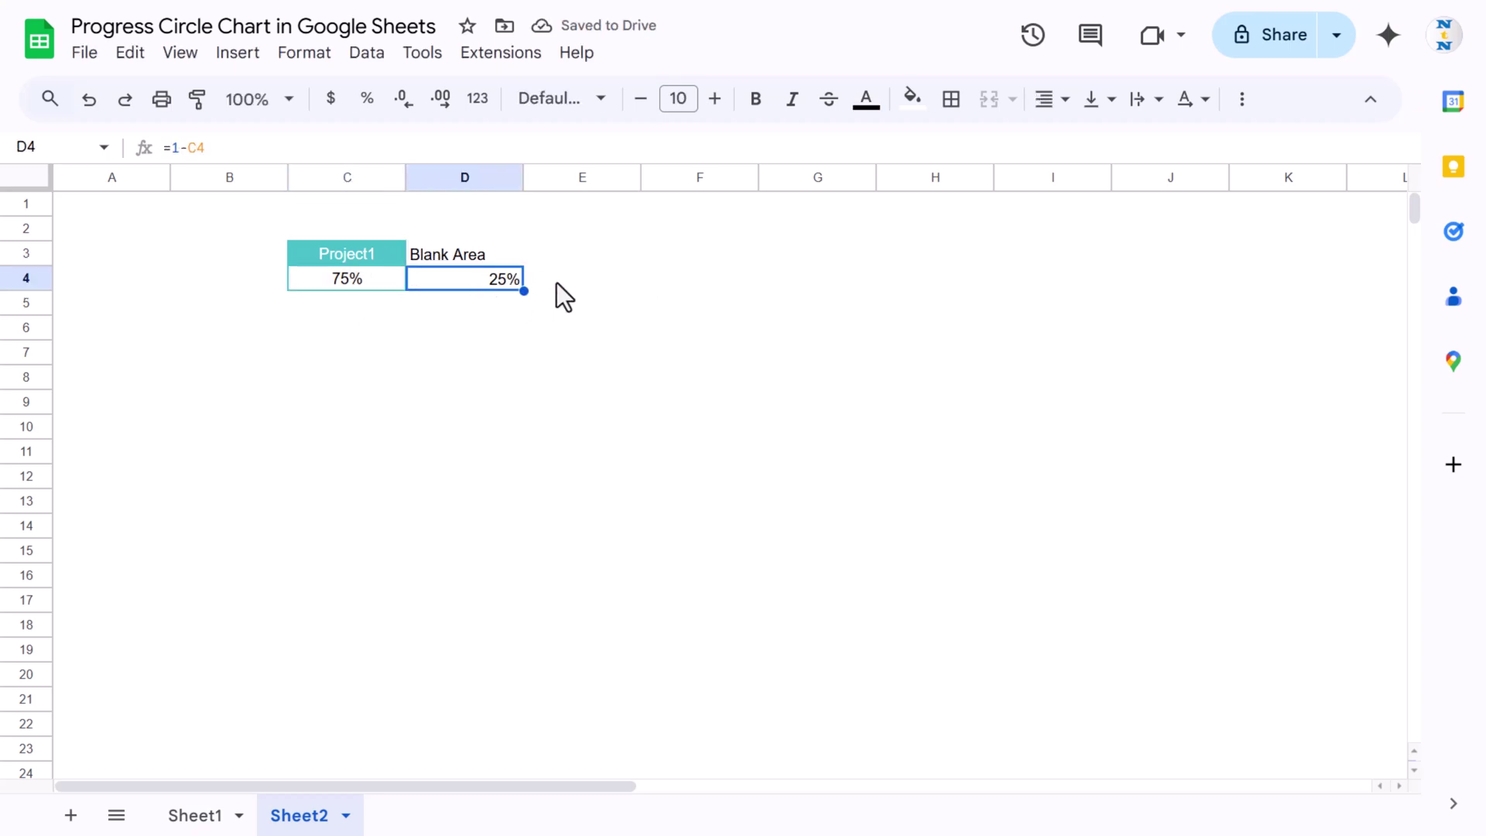
- Center the 25% value in D4 horizontally
{"action": "left_click", "coordinate": [350, 282]}
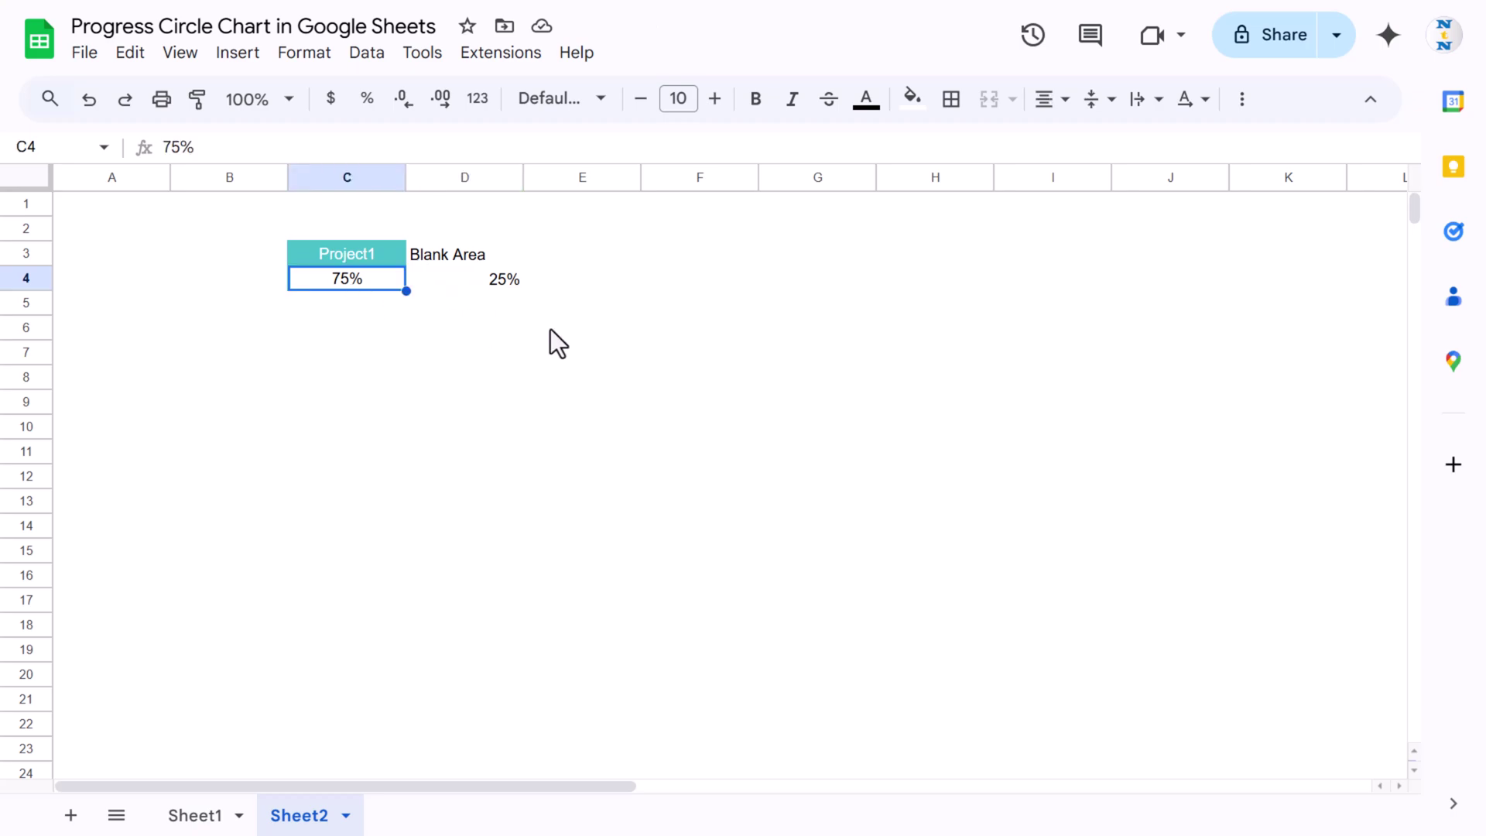
{"action": "left_click", "coordinate": [488, 280]}
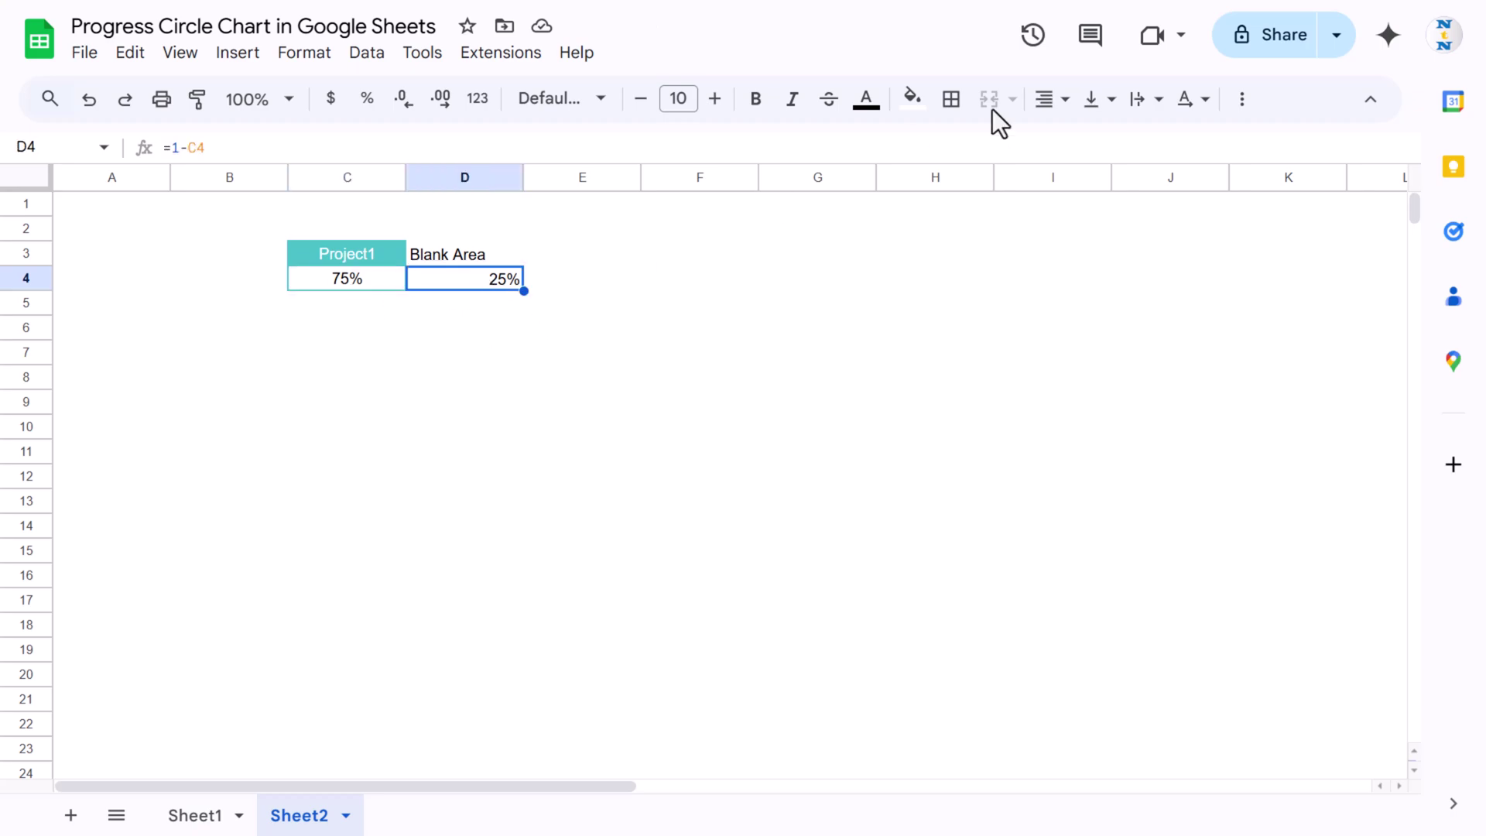
{"action": "left_click", "coordinate": [1054, 100]}
{"action": "left_click", "coordinate": [1086, 141]}
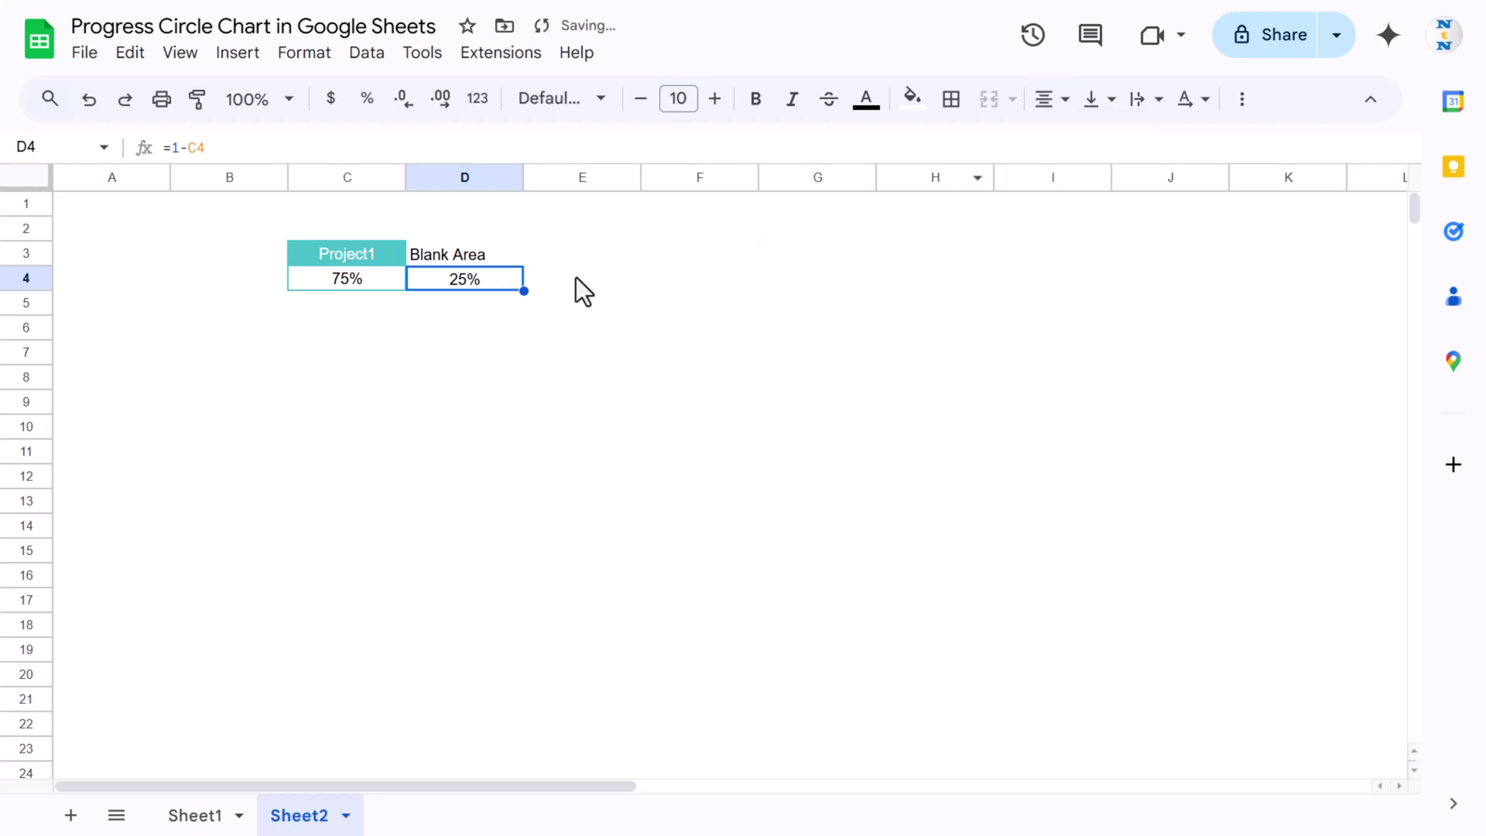
{"action": "left_click", "coordinate": [589, 279]}
{"action": "left_click_drag", "start_coordinate": [347, 255], "coordinate": [439, 278]}
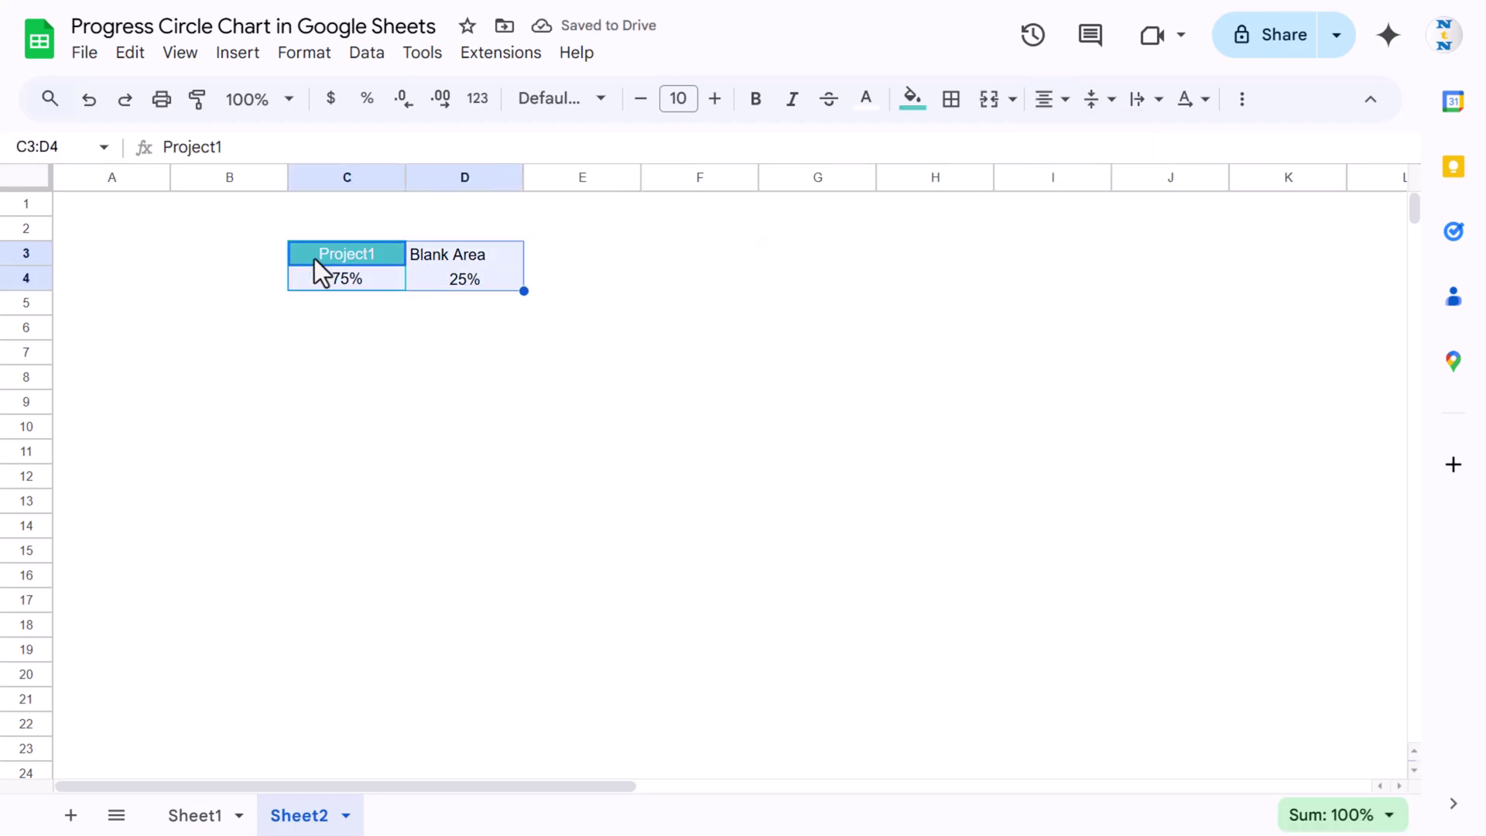
- Insert a doughnut chart from C3:D4 with rows and columns switched
{"action": "left_click", "coordinate": [236, 53]}
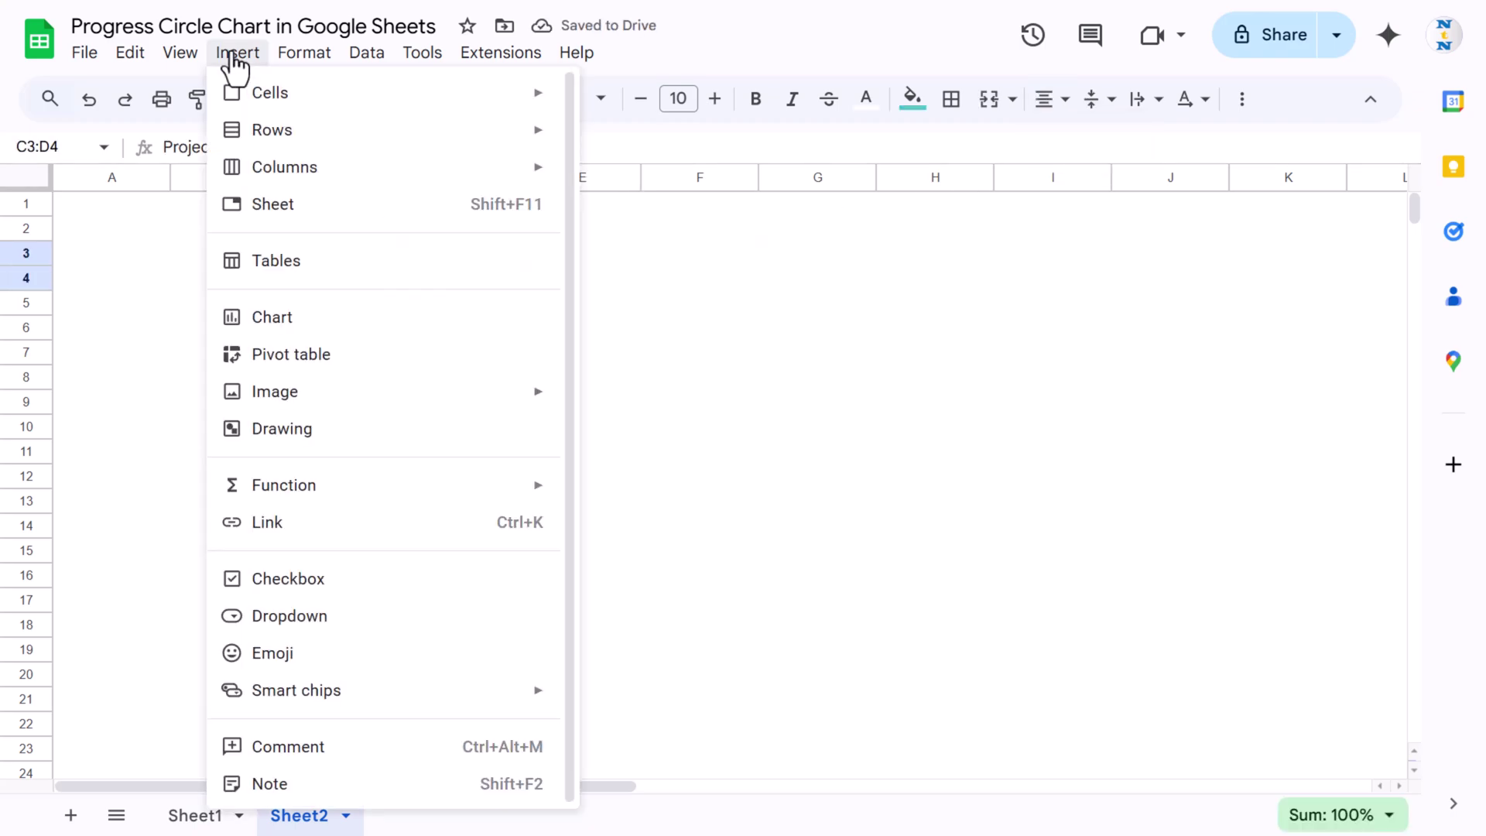
{"action": "left_click", "coordinate": [277, 319]}
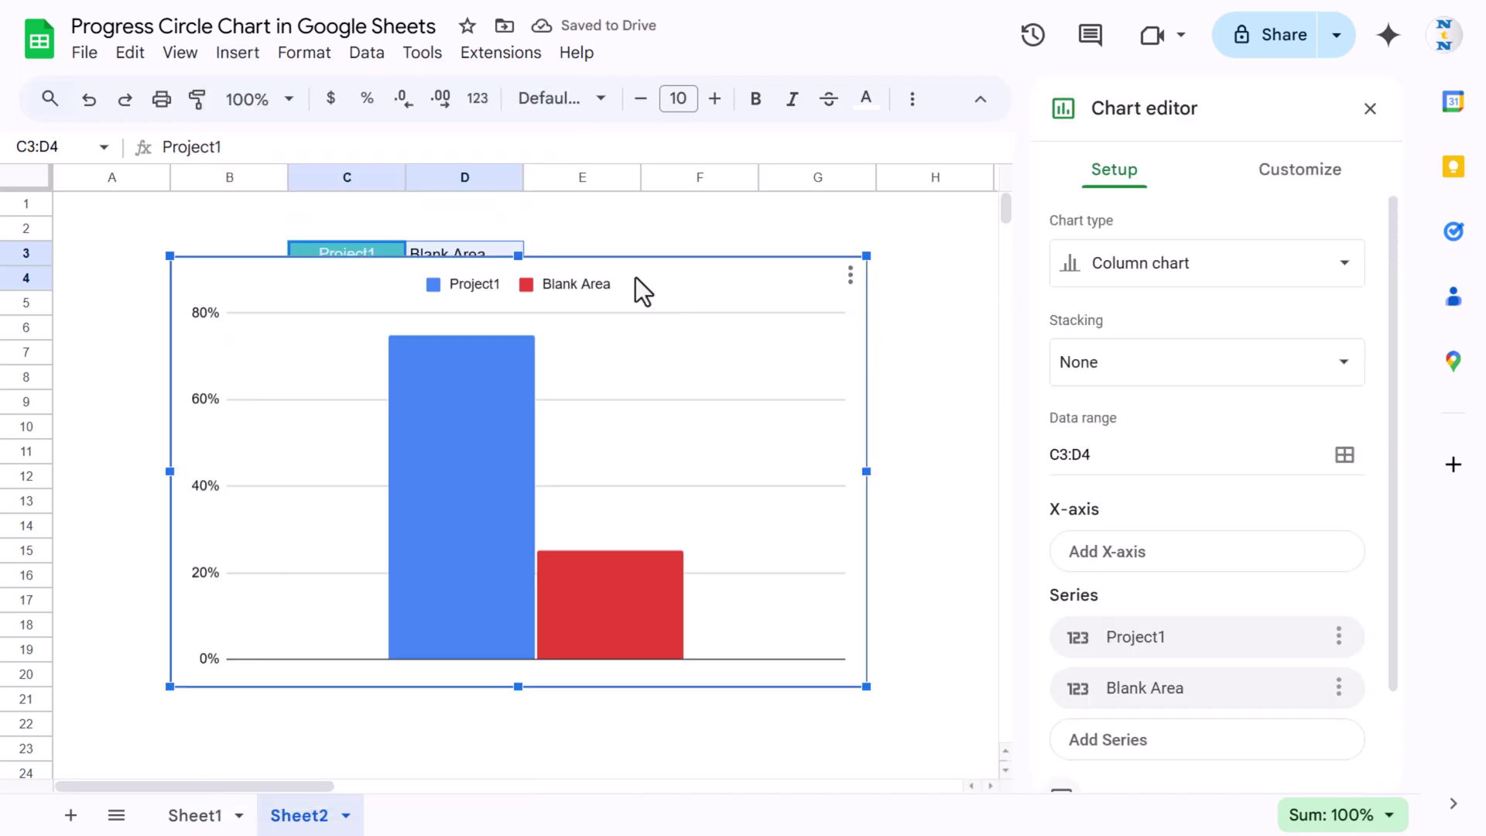
{"action": "left_click", "coordinate": [1213, 283]}
{"action": "scroll", "coordinate": [1148, 499], "scroll_direction": "down", "scroll_amount": 10}
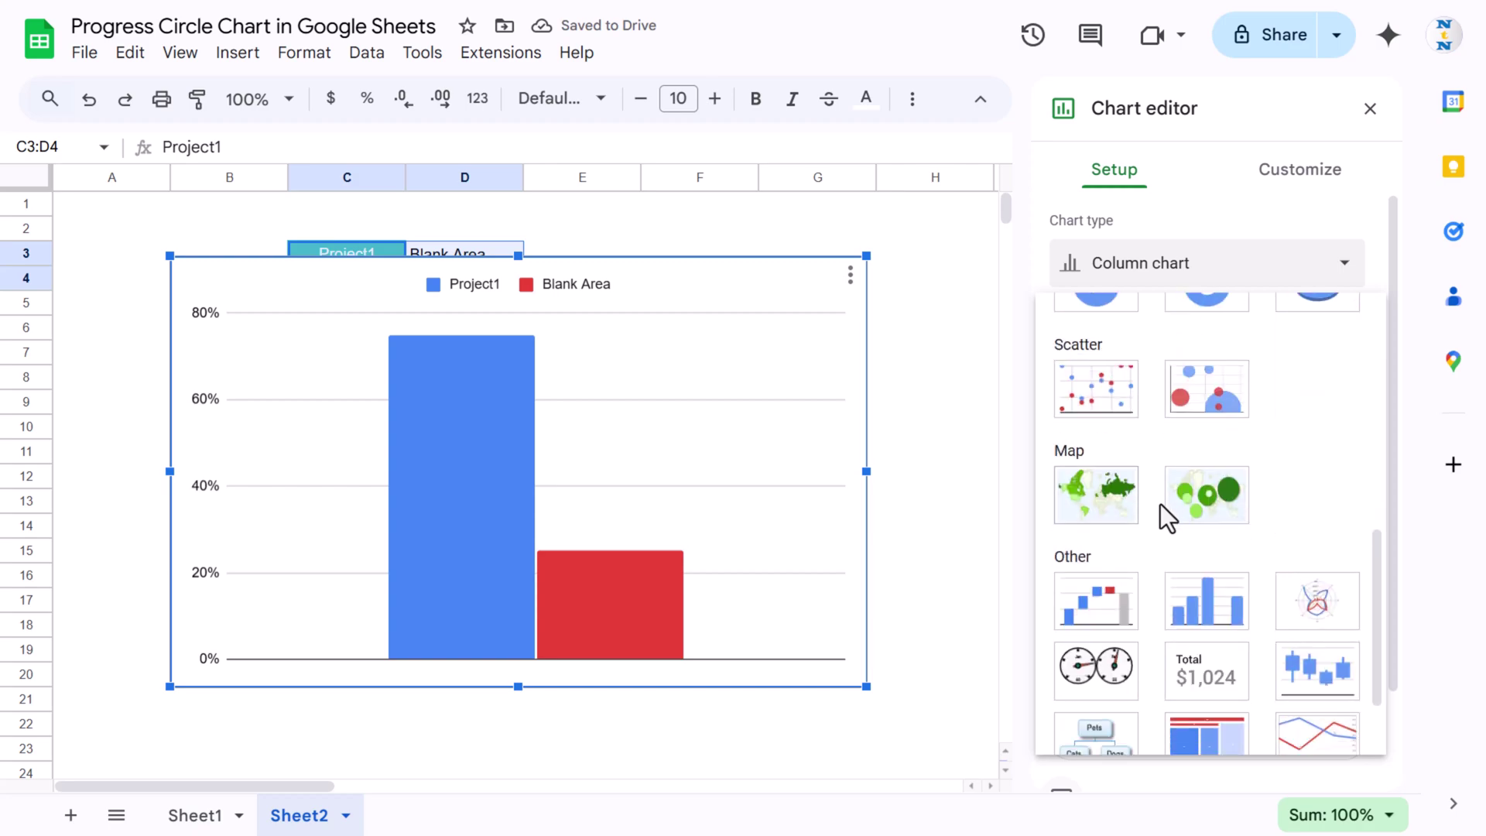
{"action": "scroll", "coordinate": [1148, 405], "scroll_direction": "up", "scroll_amount": 2}
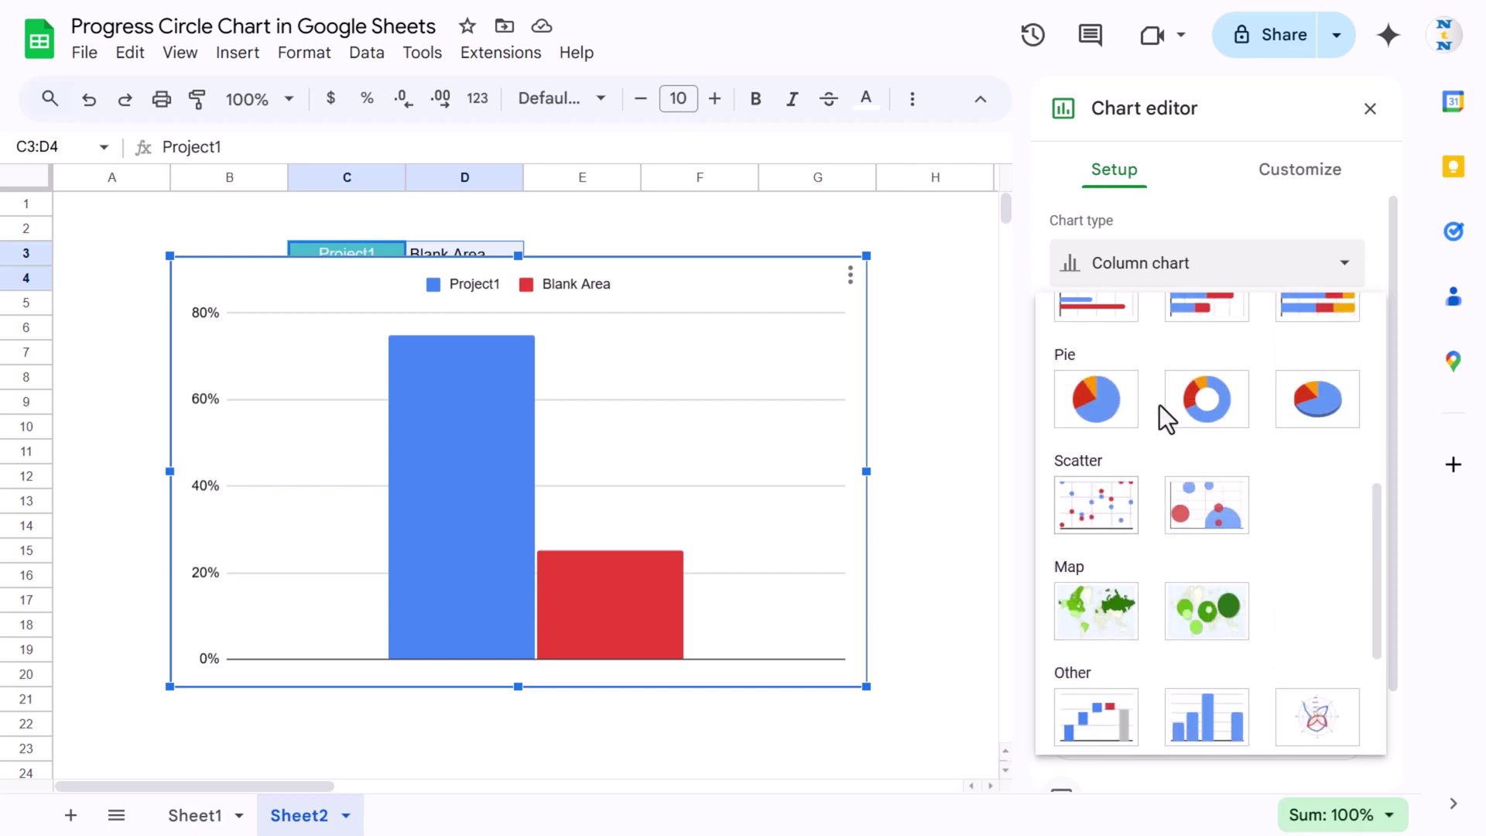
{"action": "left_click", "coordinate": [1207, 418]}
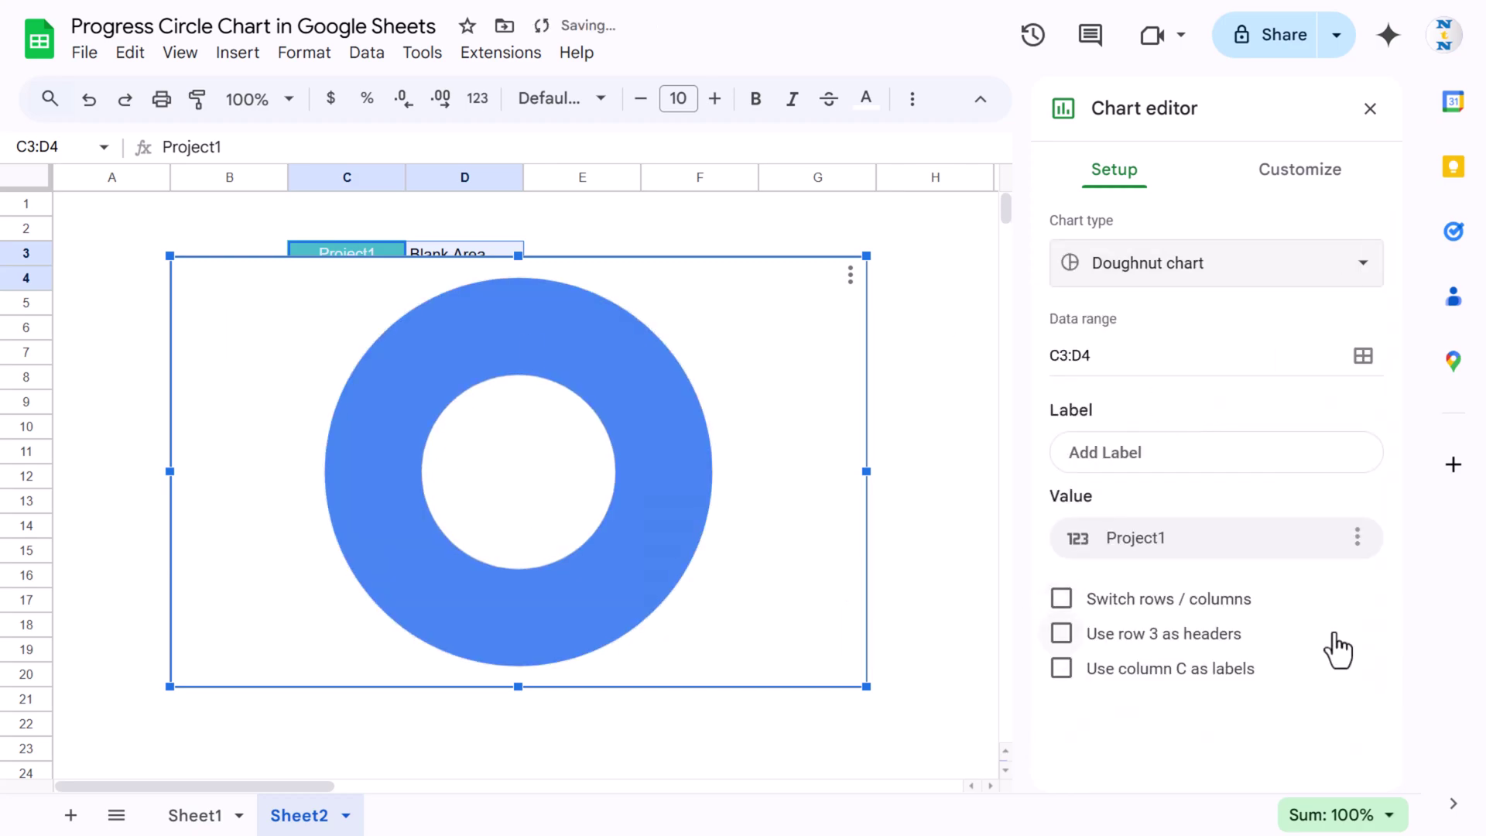
{"action": "left_click", "coordinate": [1062, 601]}
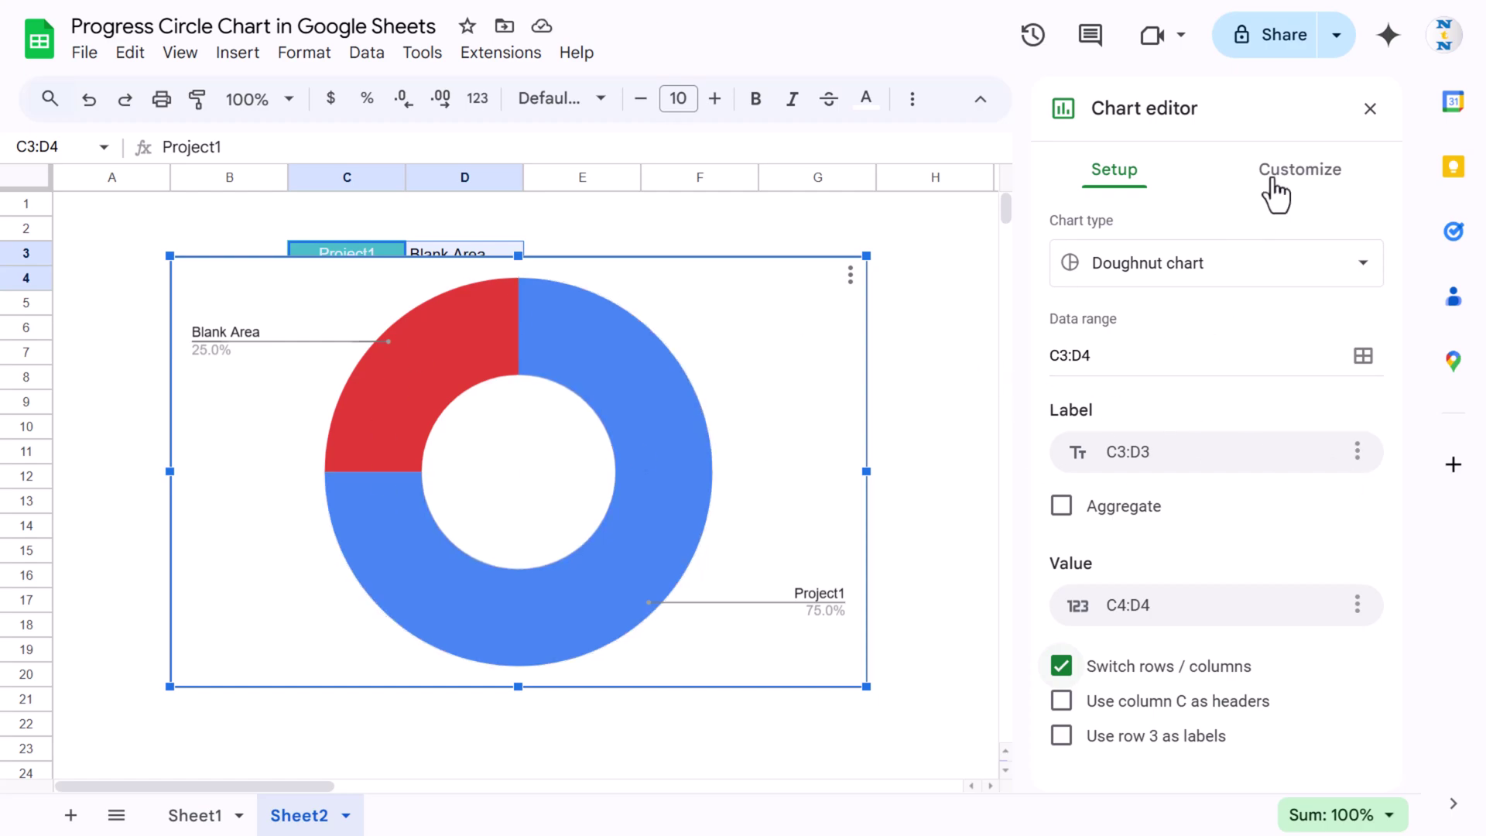
- Set the chart's background colour and border colour both to None
{"action": "left_click", "coordinate": [1291, 183]}
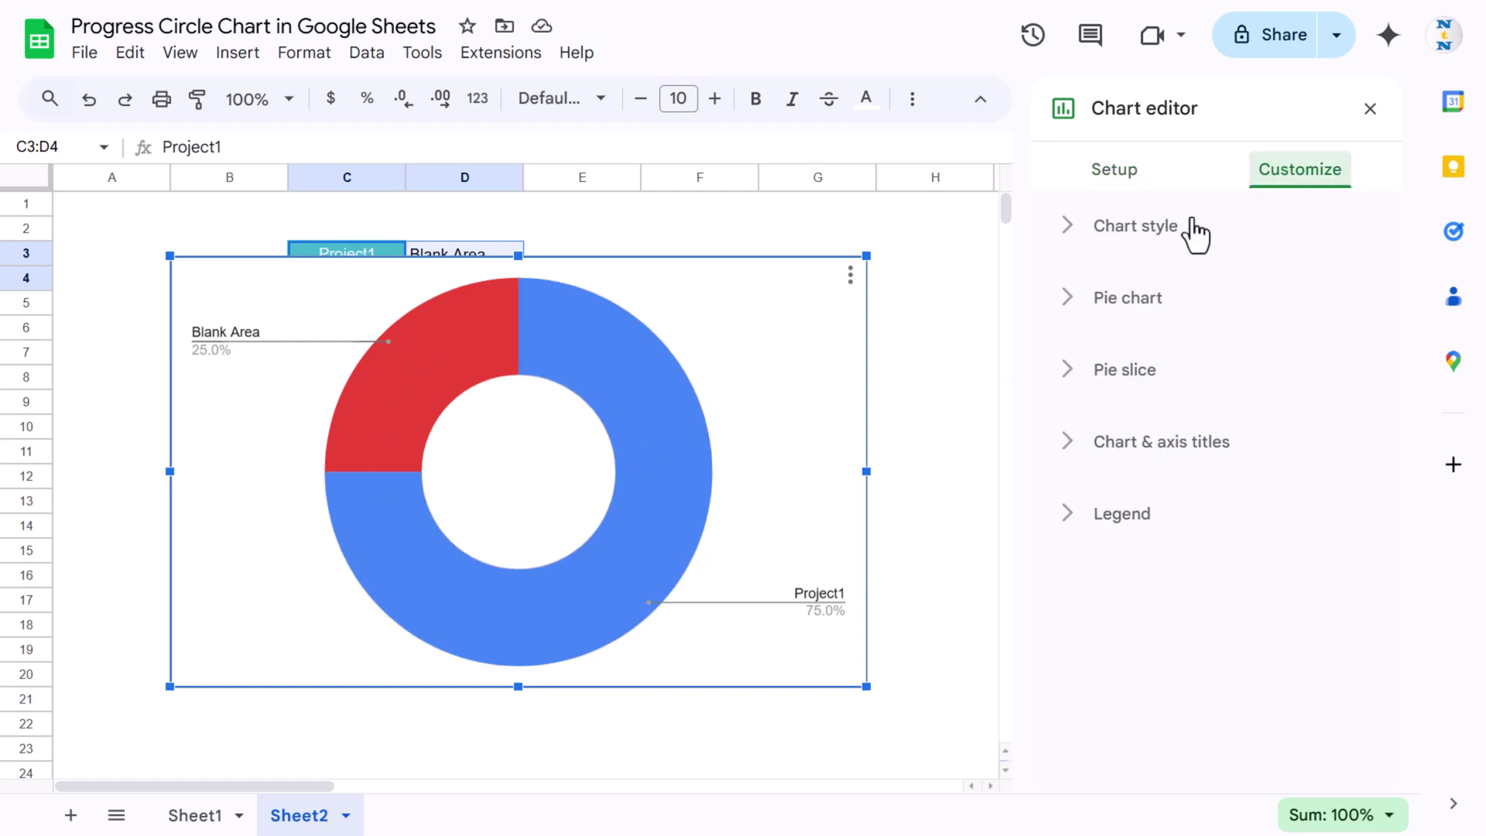
{"action": "left_click", "coordinate": [1141, 228]}
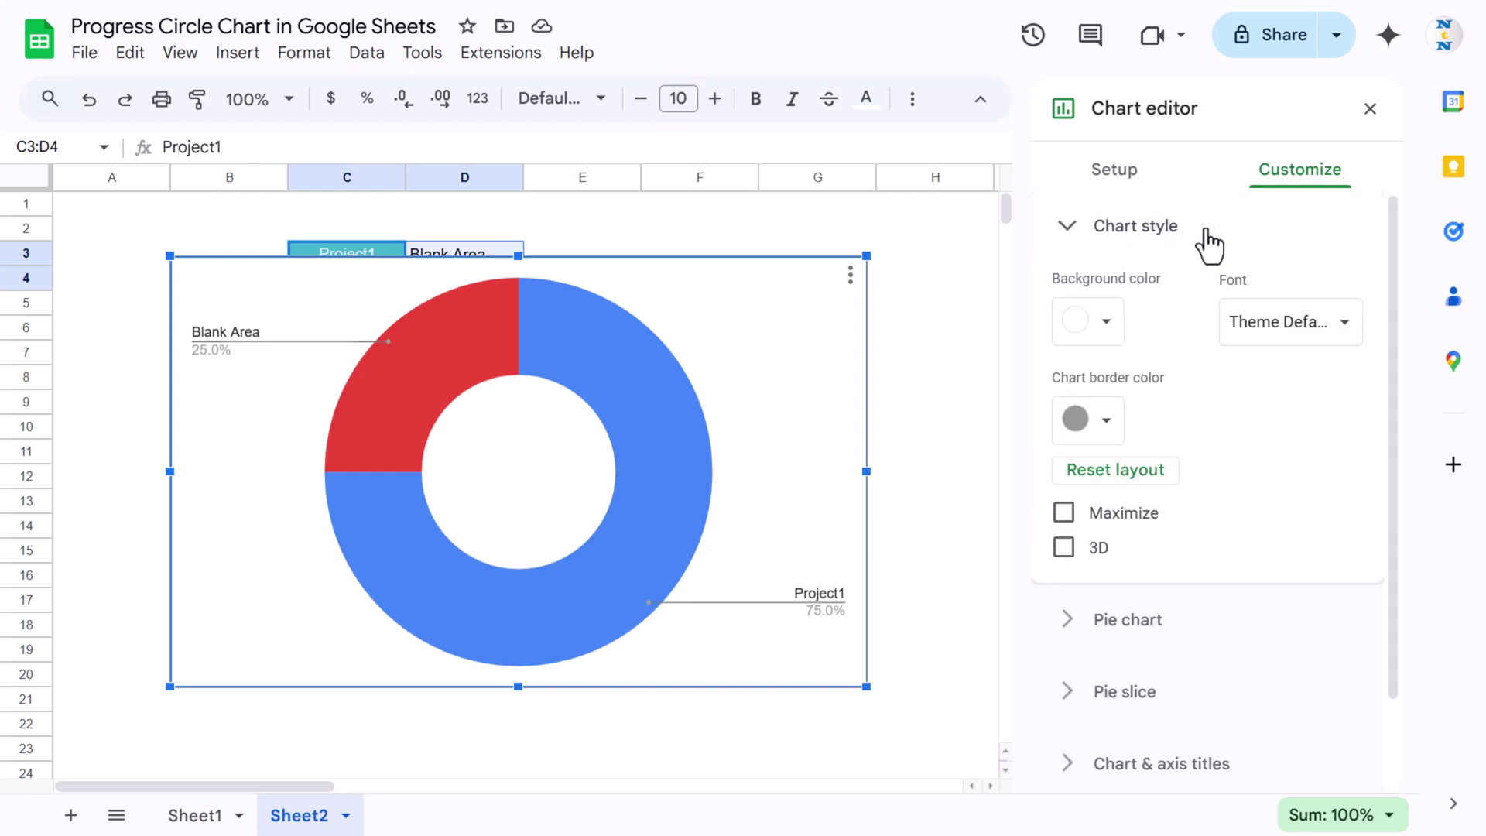
{"action": "left_click", "coordinate": [1106, 331]}
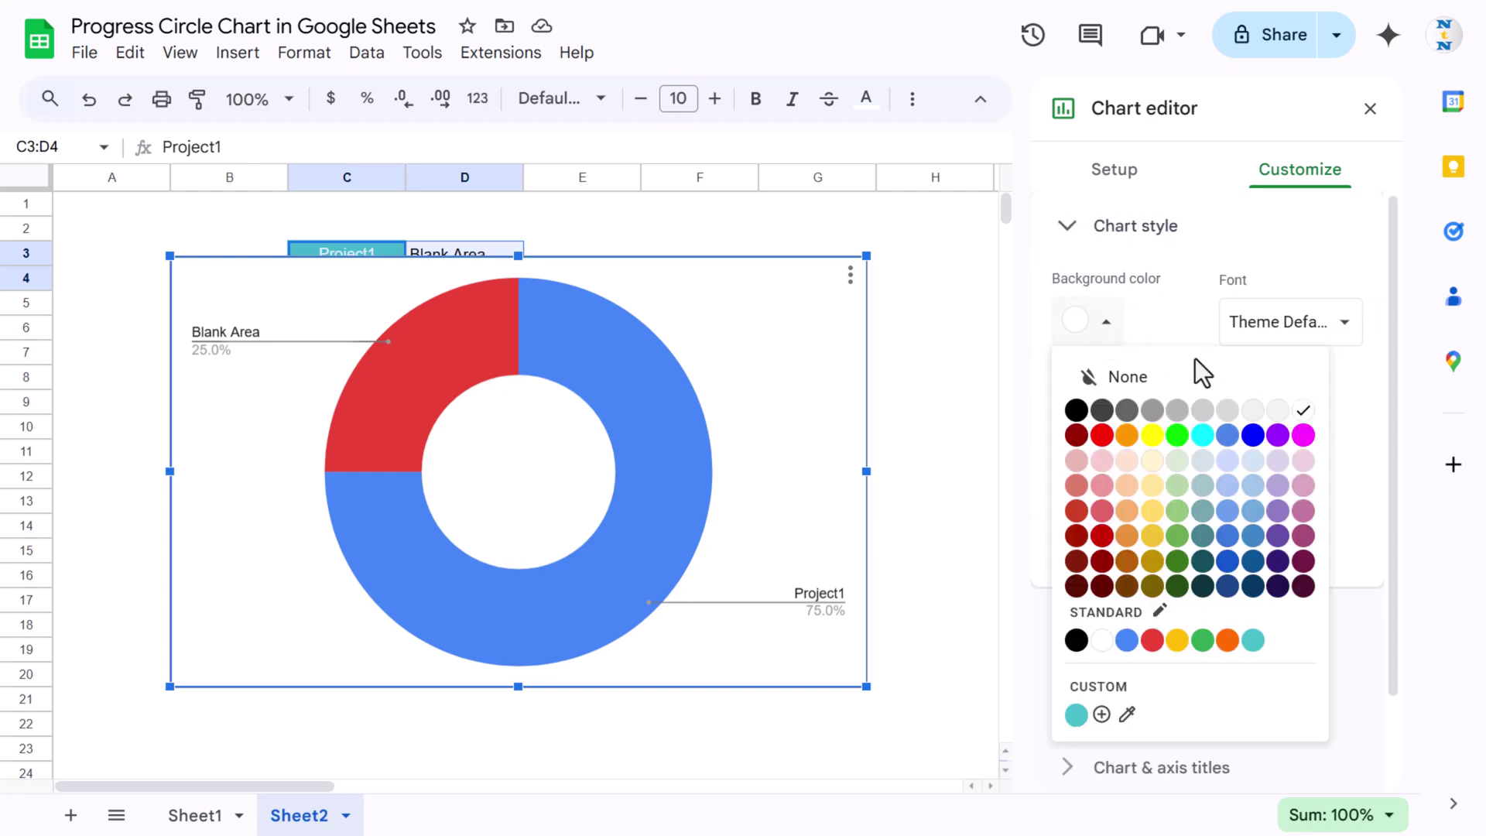
{"action": "left_click", "coordinate": [1167, 381]}
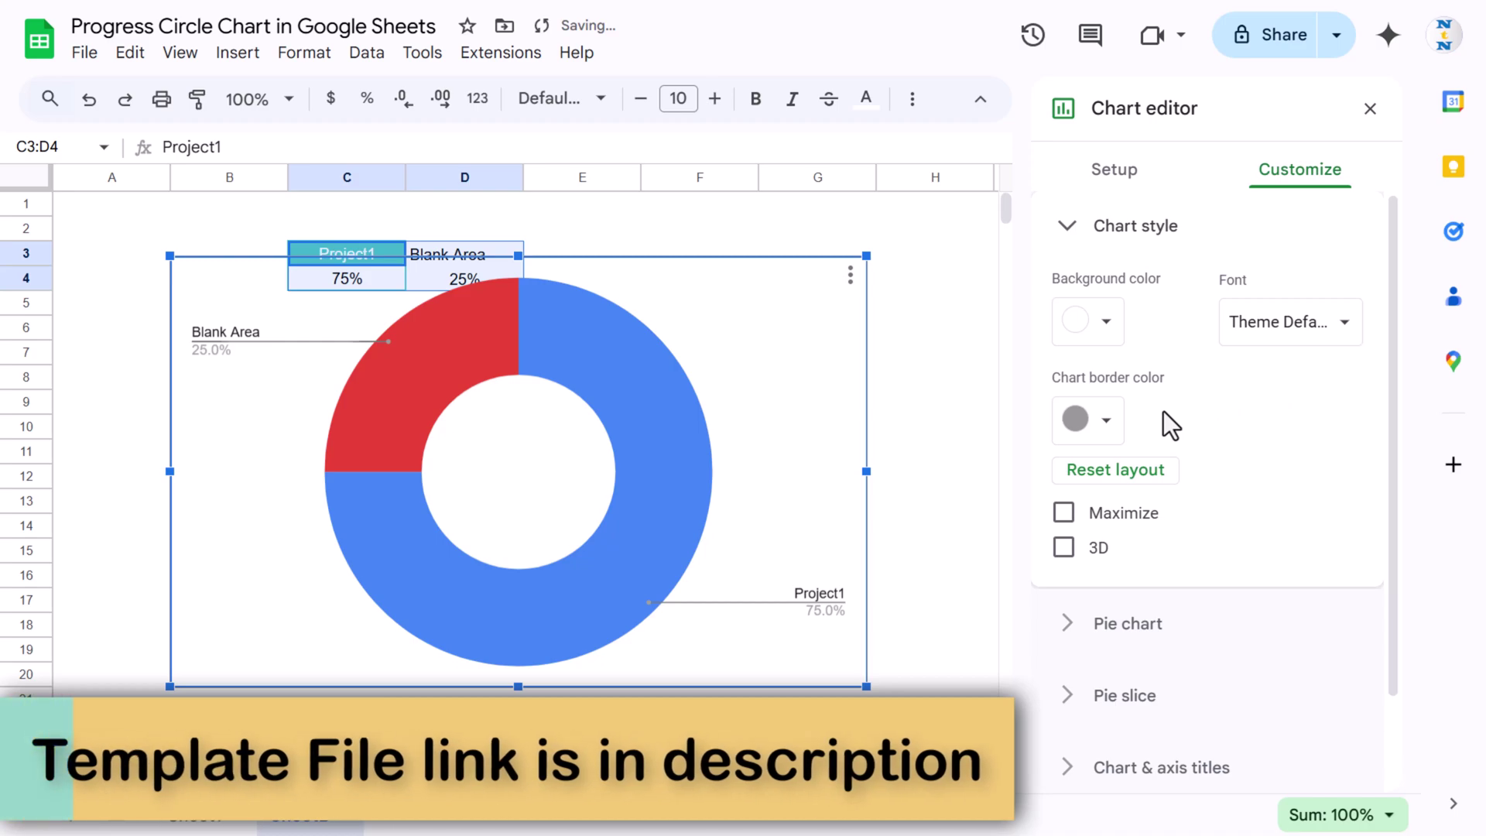
{"action": "left_click", "coordinate": [1105, 427]}
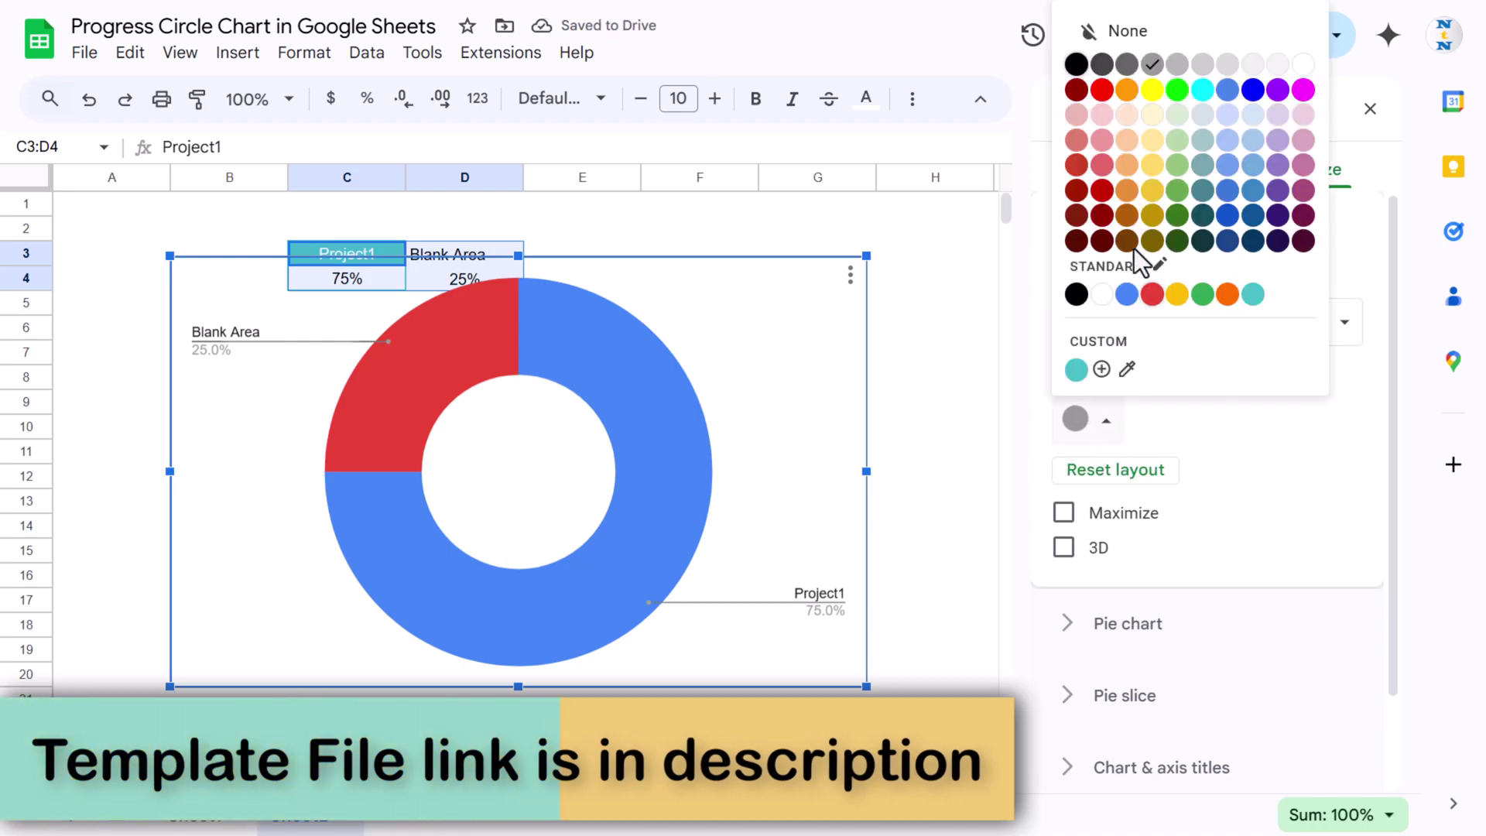
{"action": "left_click", "coordinate": [1147, 33]}
{"action": "scroll", "coordinate": [1219, 464], "scroll_direction": "down", "scroll_amount": 2}
{"action": "left_click", "coordinate": [1174, 516]}
{"action": "scroll", "coordinate": [1223, 464], "scroll_direction": "down", "scroll_amount": 3}
- Set the donut hole to 75% with teal slice borders
{"action": "scroll", "coordinate": [1148, 318], "scroll_direction": "up", "scroll_amount": 2}
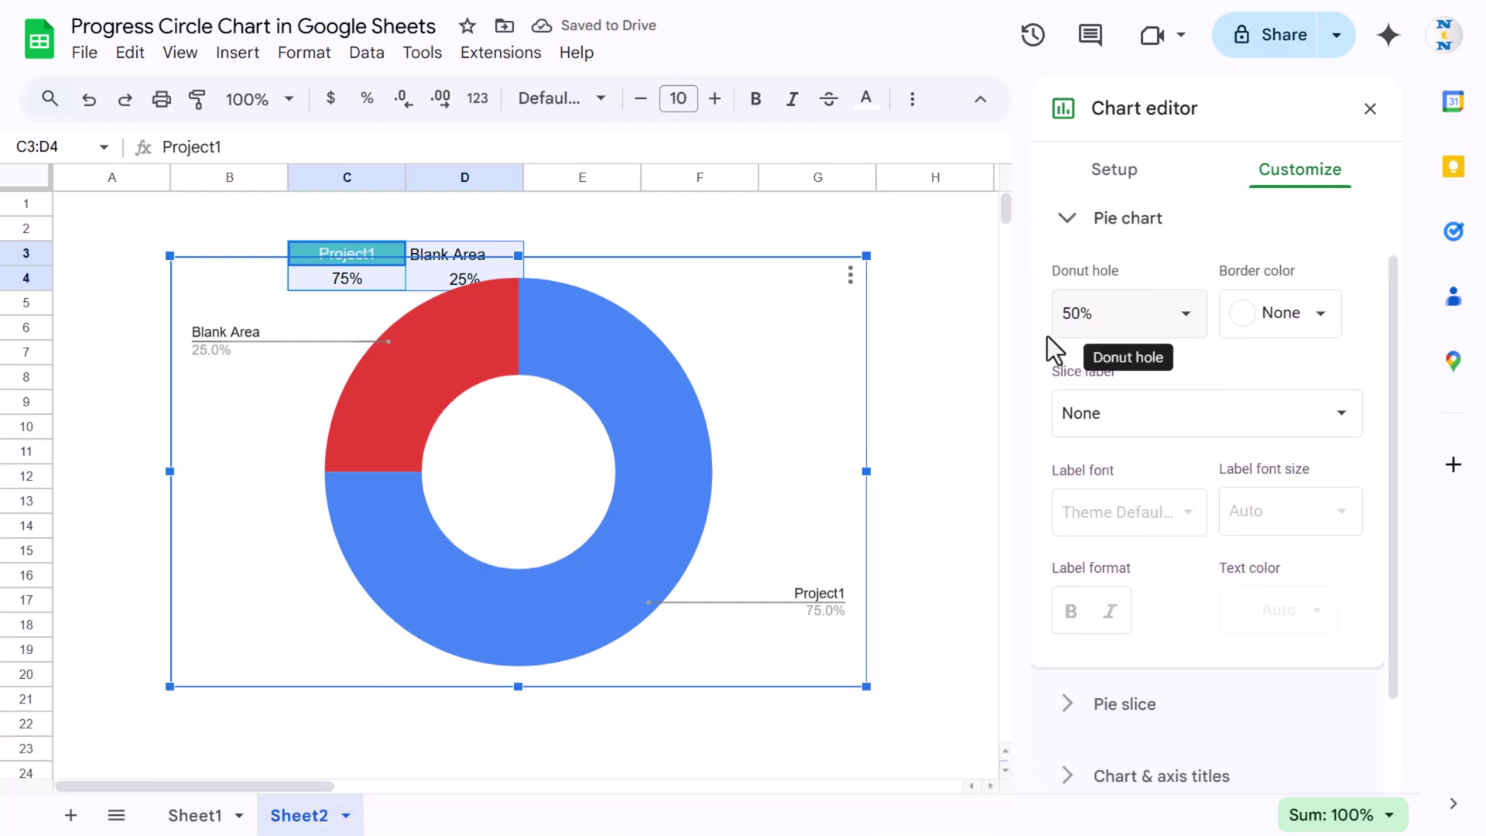
{"action": "left_click", "coordinate": [1176, 314]}
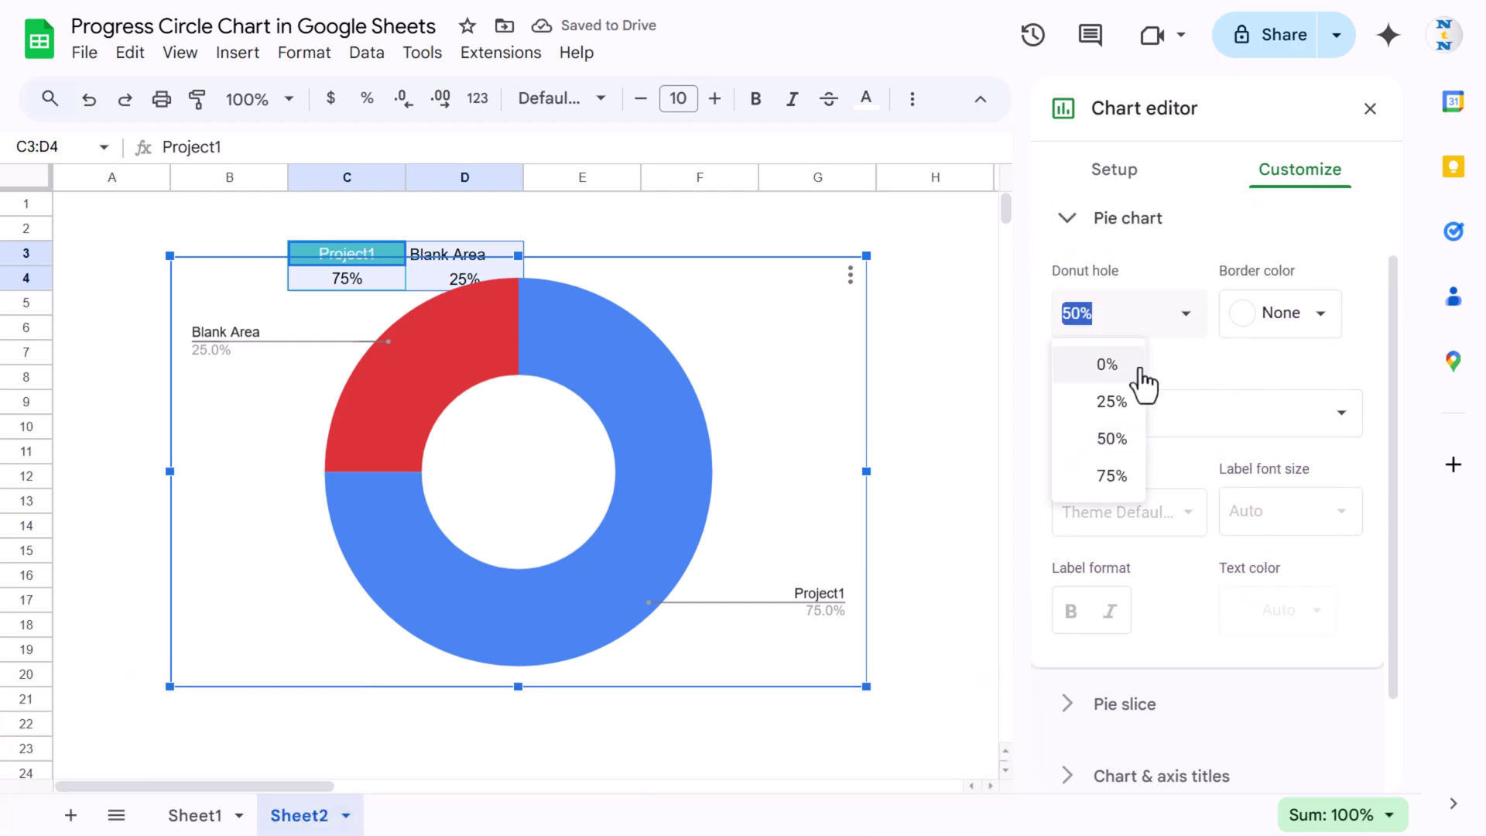
{"action": "left_click", "coordinate": [1112, 476]}
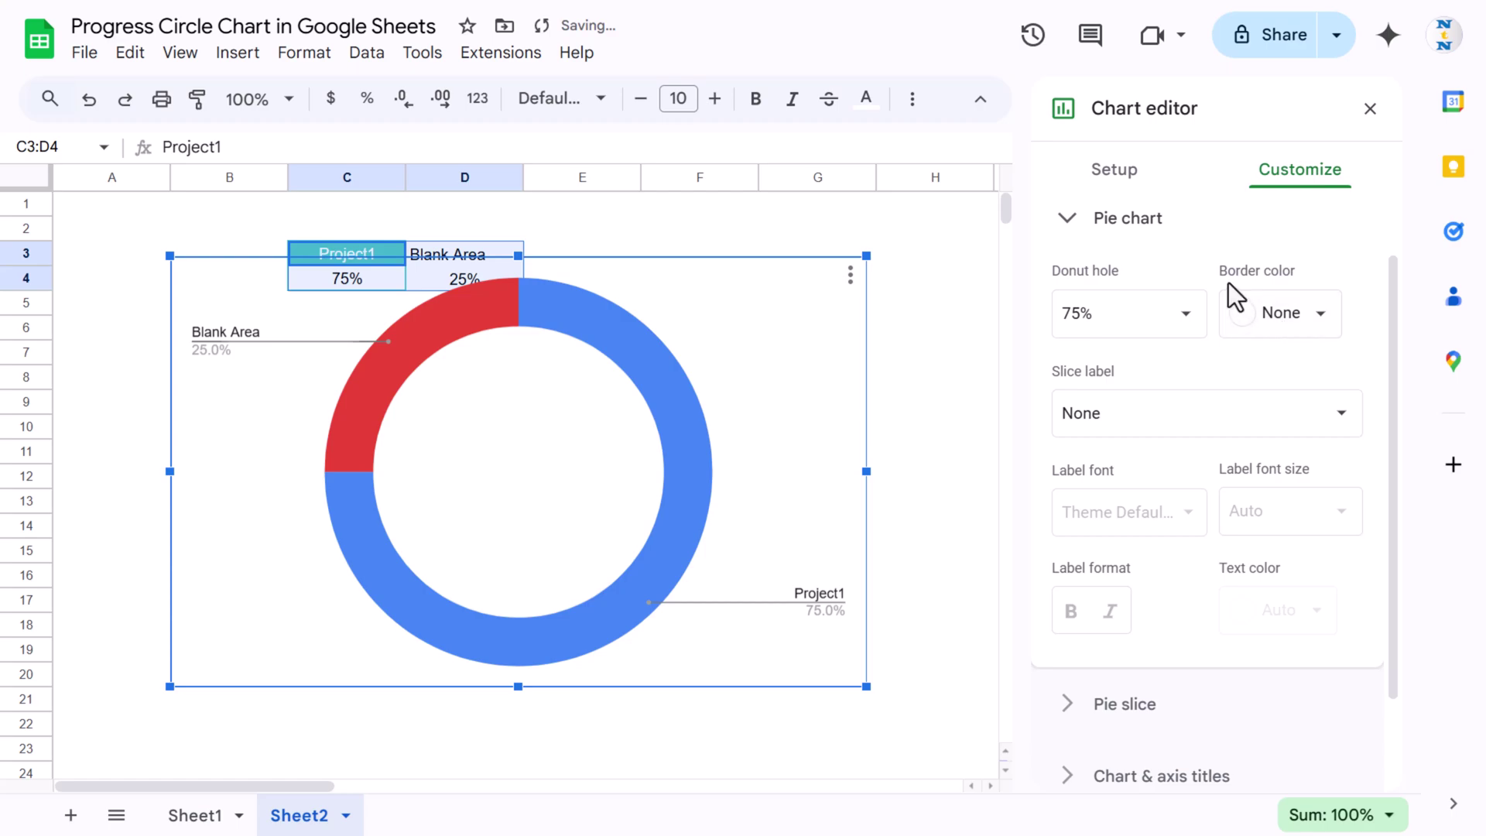
{"action": "left_click", "coordinate": [1321, 318]}
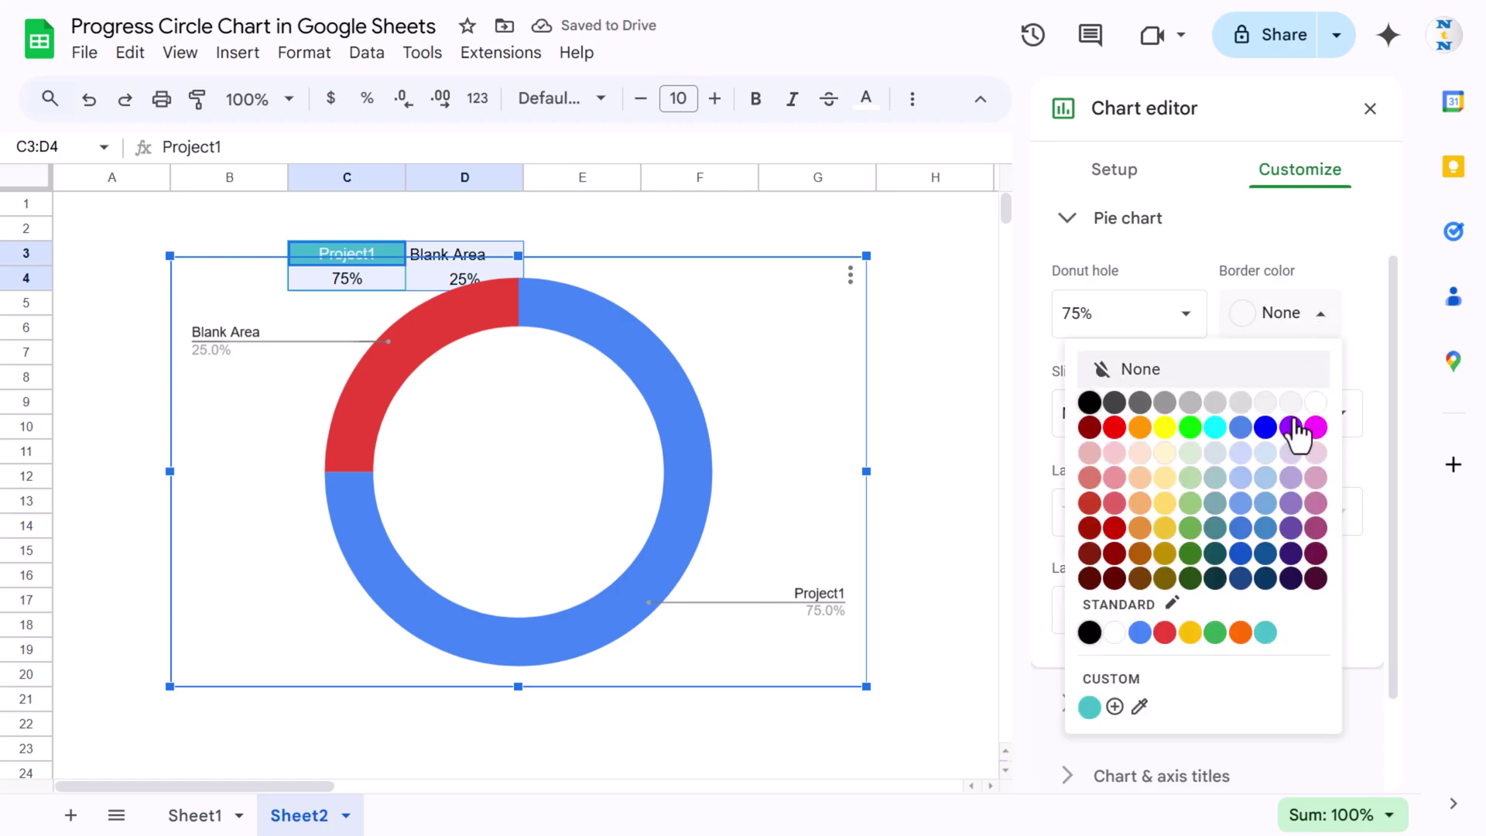
{"action": "left_click", "coordinate": [1266, 633]}
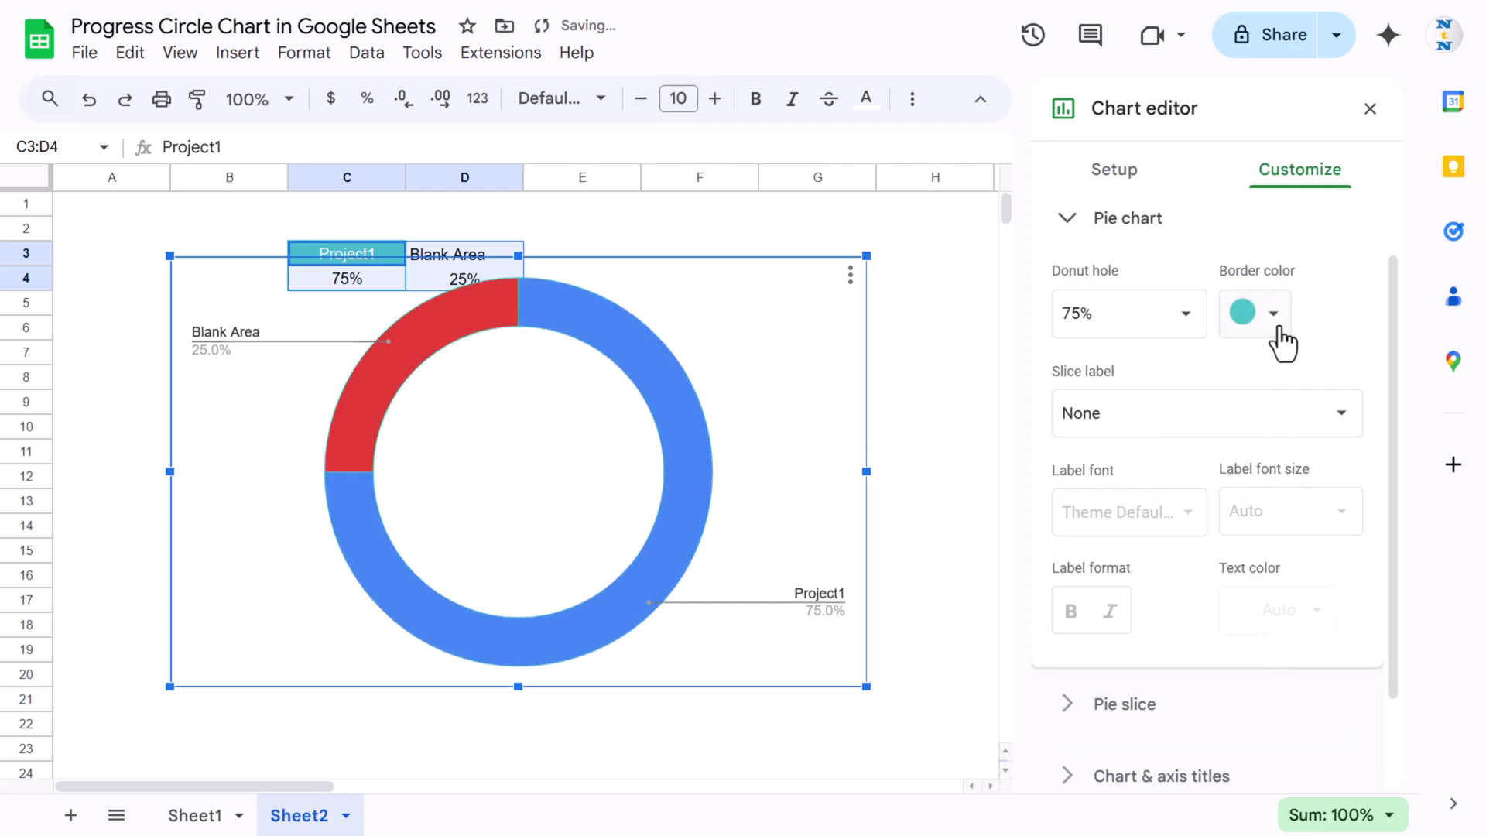
- Color the Project1 slice teal and the Blank Area slice white
{"action": "scroll", "coordinate": [1294, 364], "scroll_direction": "down", "scroll_amount": 2}
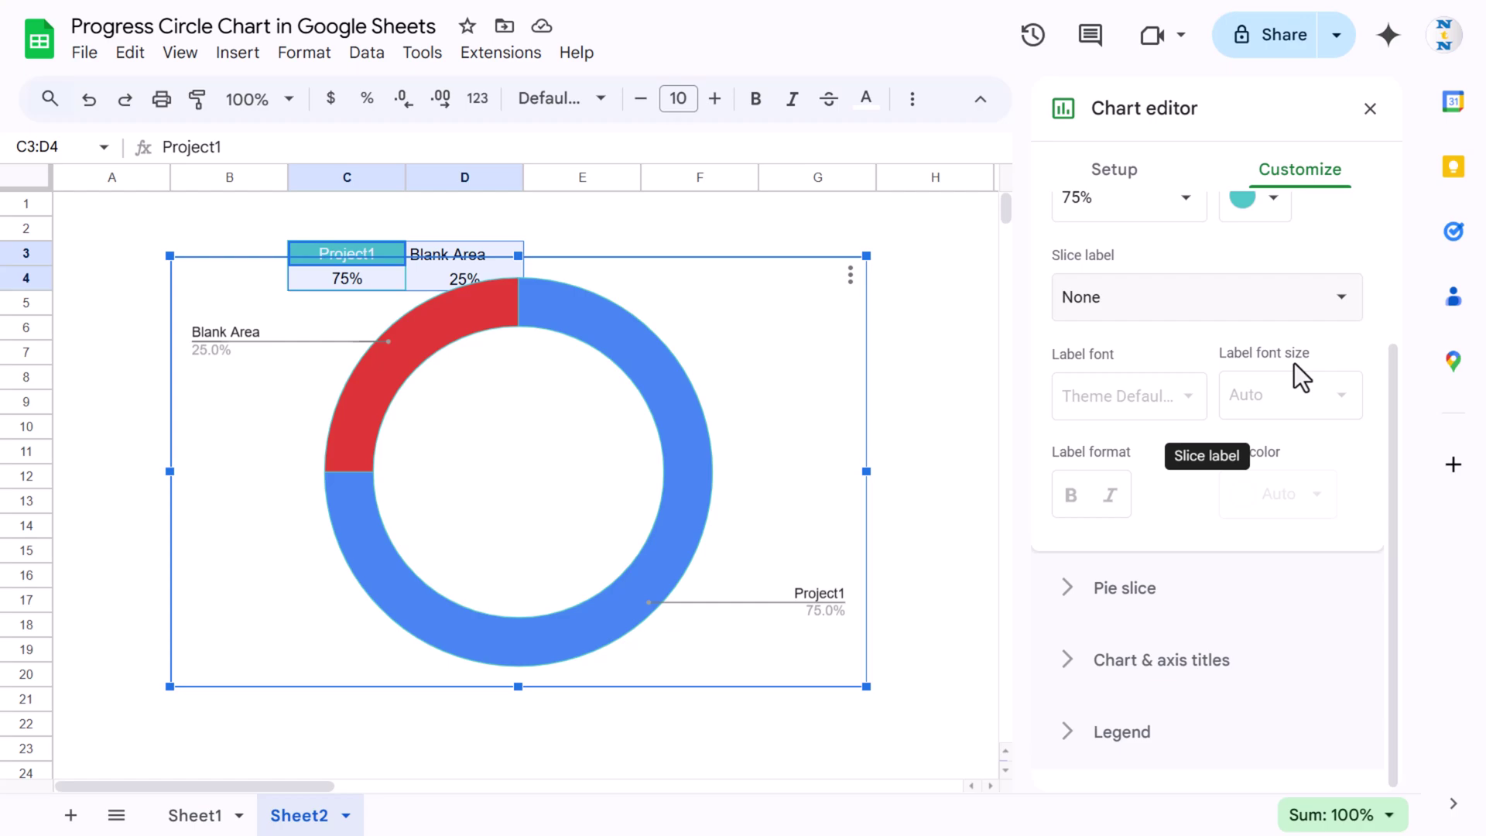
{"action": "left_click", "coordinate": [1141, 596]}
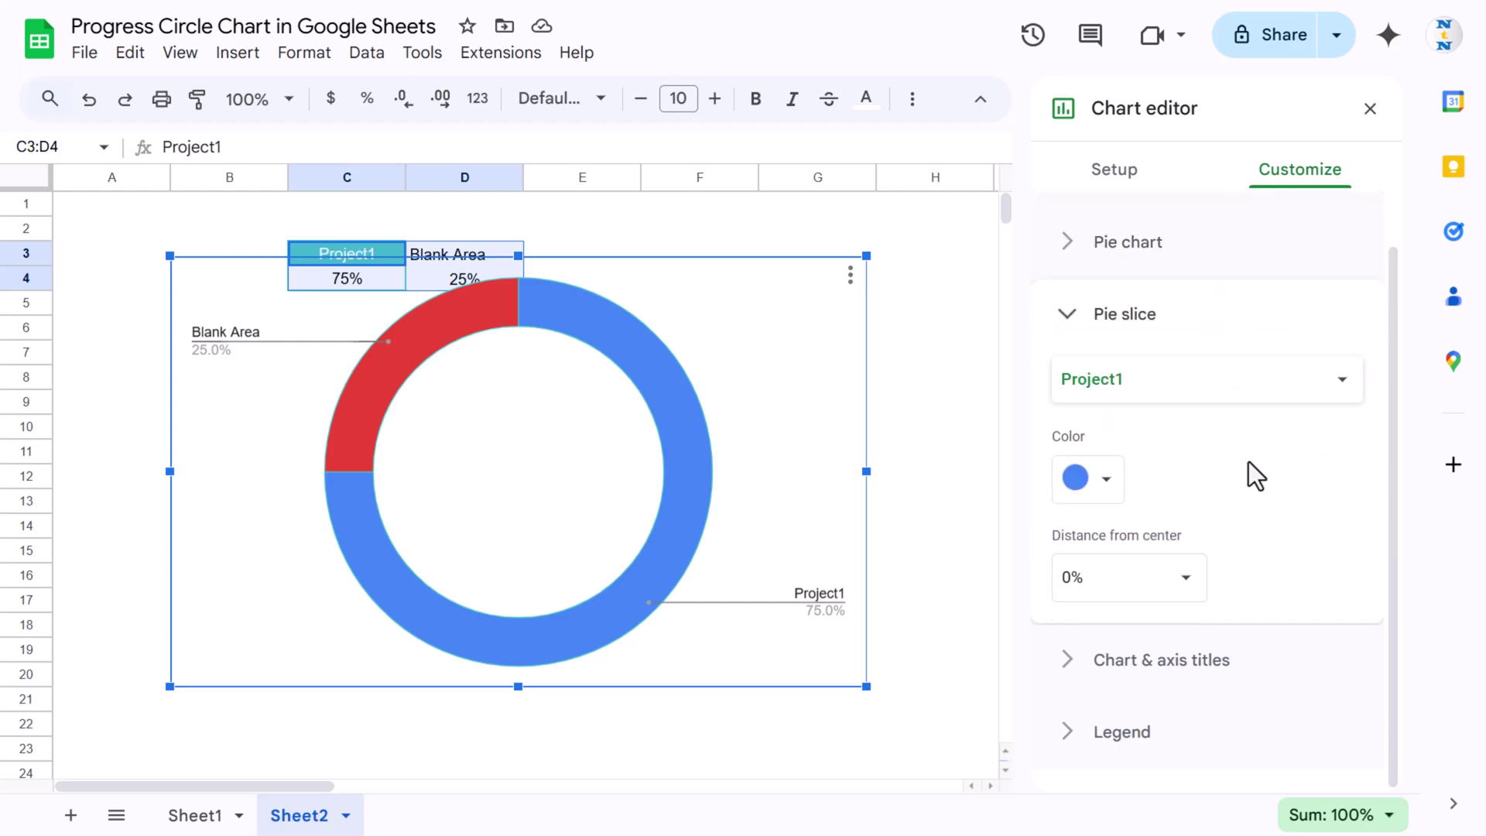
{"action": "left_click", "coordinate": [1159, 404]}
{"action": "left_click", "coordinate": [1158, 388]}
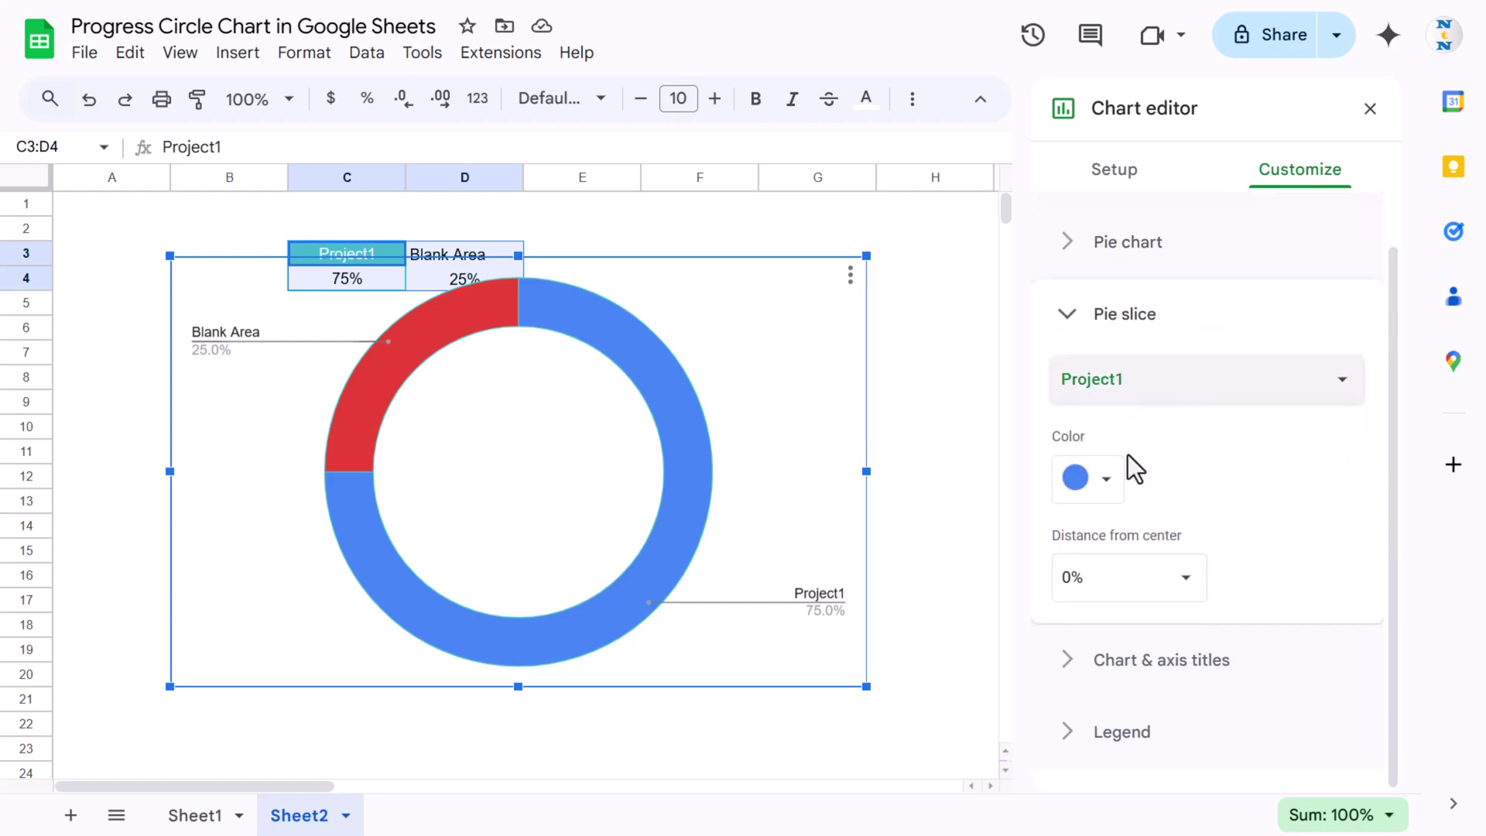
{"action": "left_click", "coordinate": [1108, 480]}
{"action": "left_click", "coordinate": [1253, 353]}
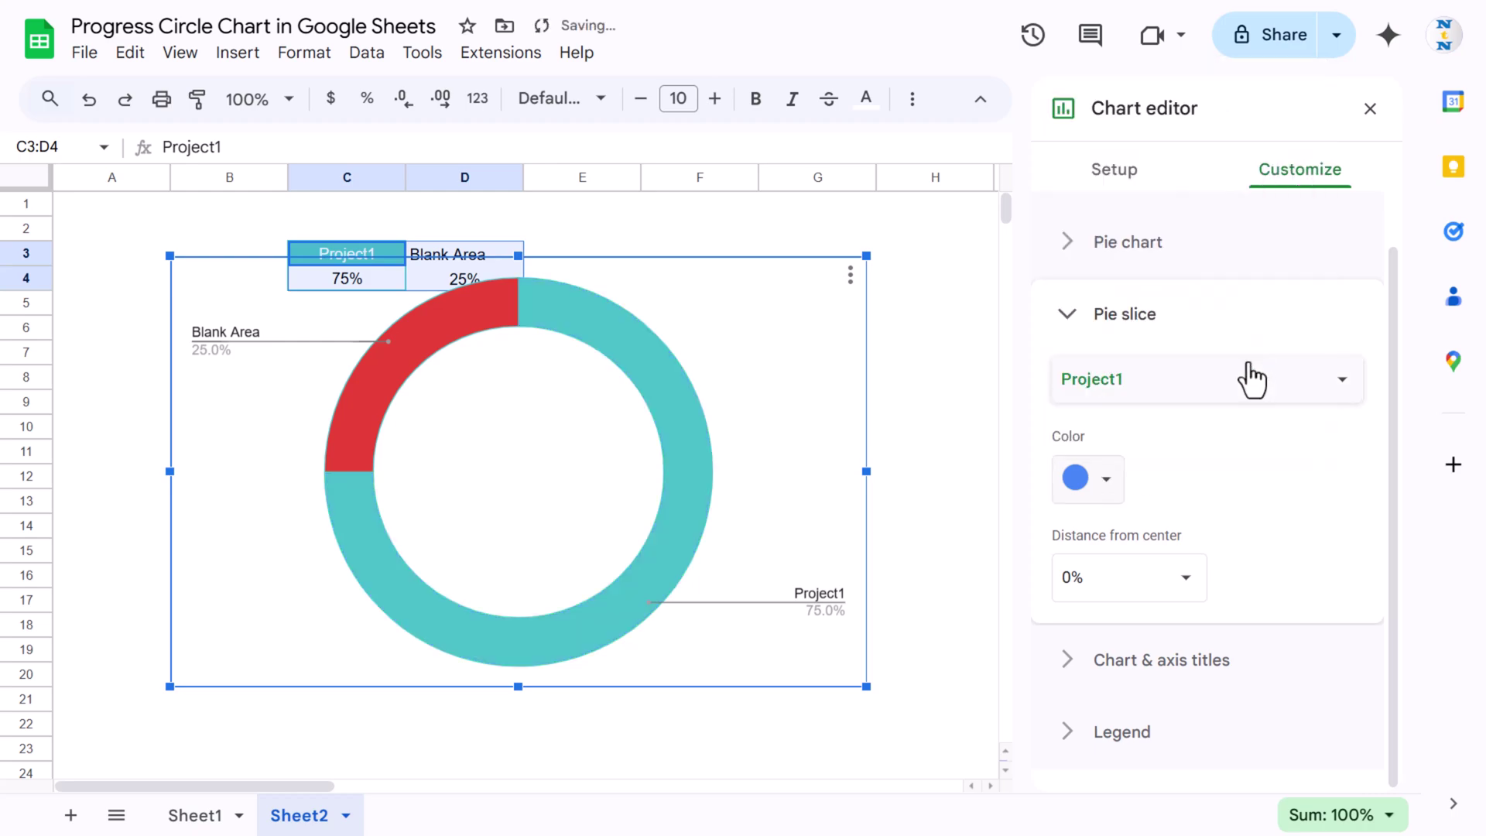
{"action": "left_click", "coordinate": [1200, 387]}
{"action": "left_click", "coordinate": [1165, 418]}
{"action": "left_click", "coordinate": [1122, 468]}
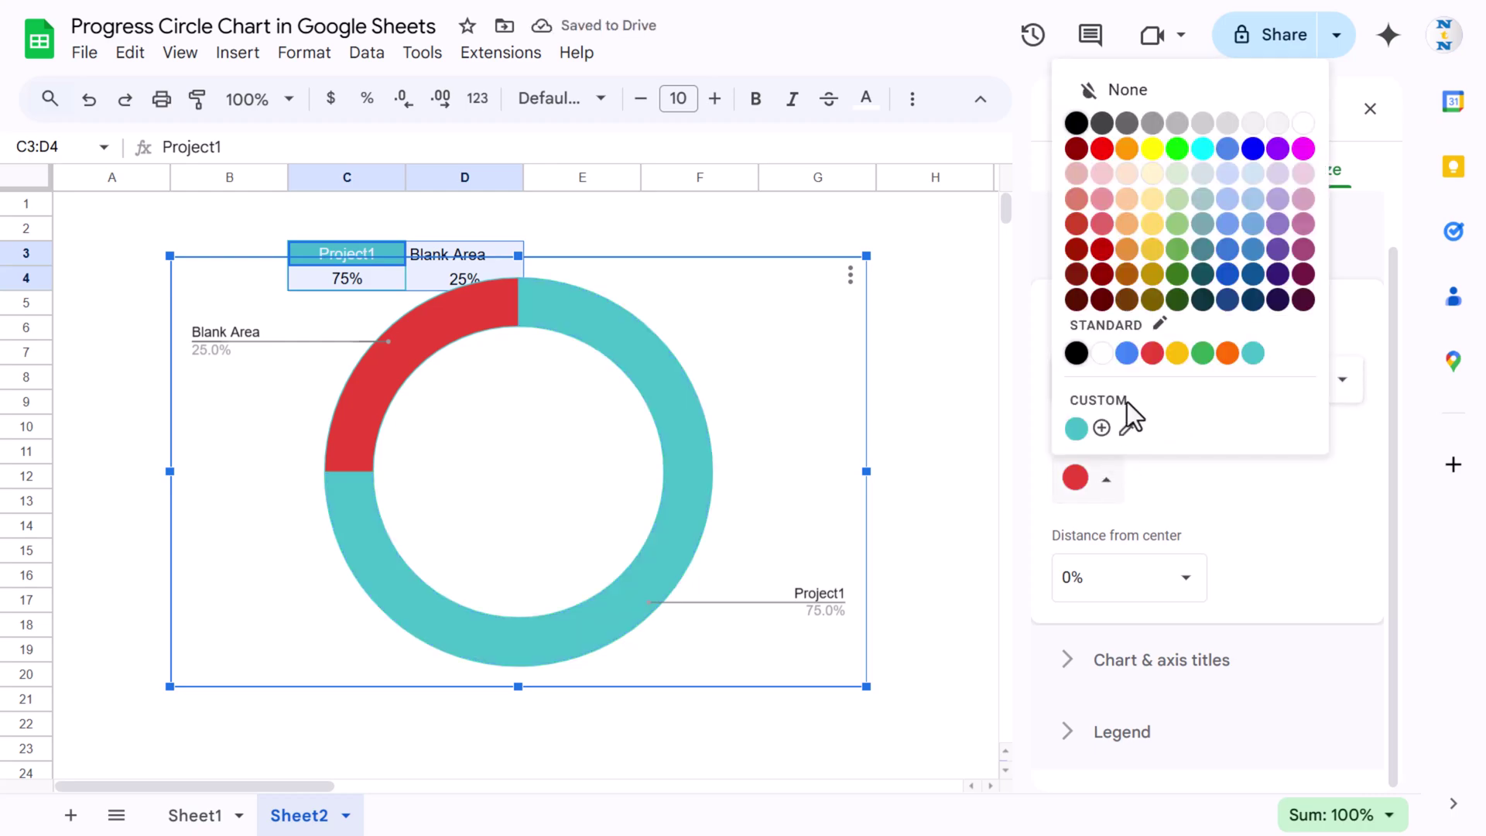
{"action": "left_click", "coordinate": [1303, 123]}
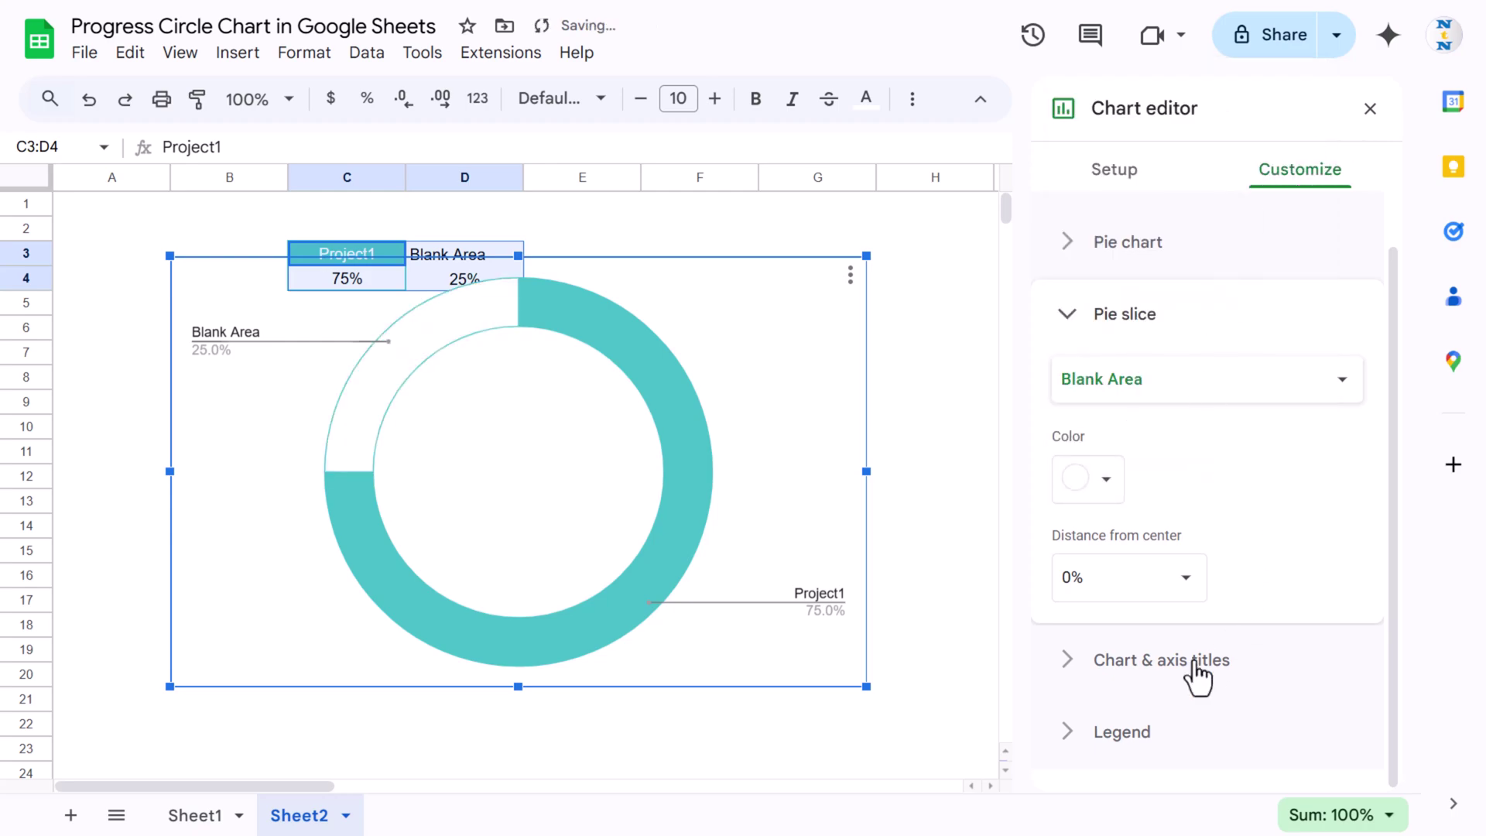
{"action": "left_click", "coordinate": [1119, 732]}
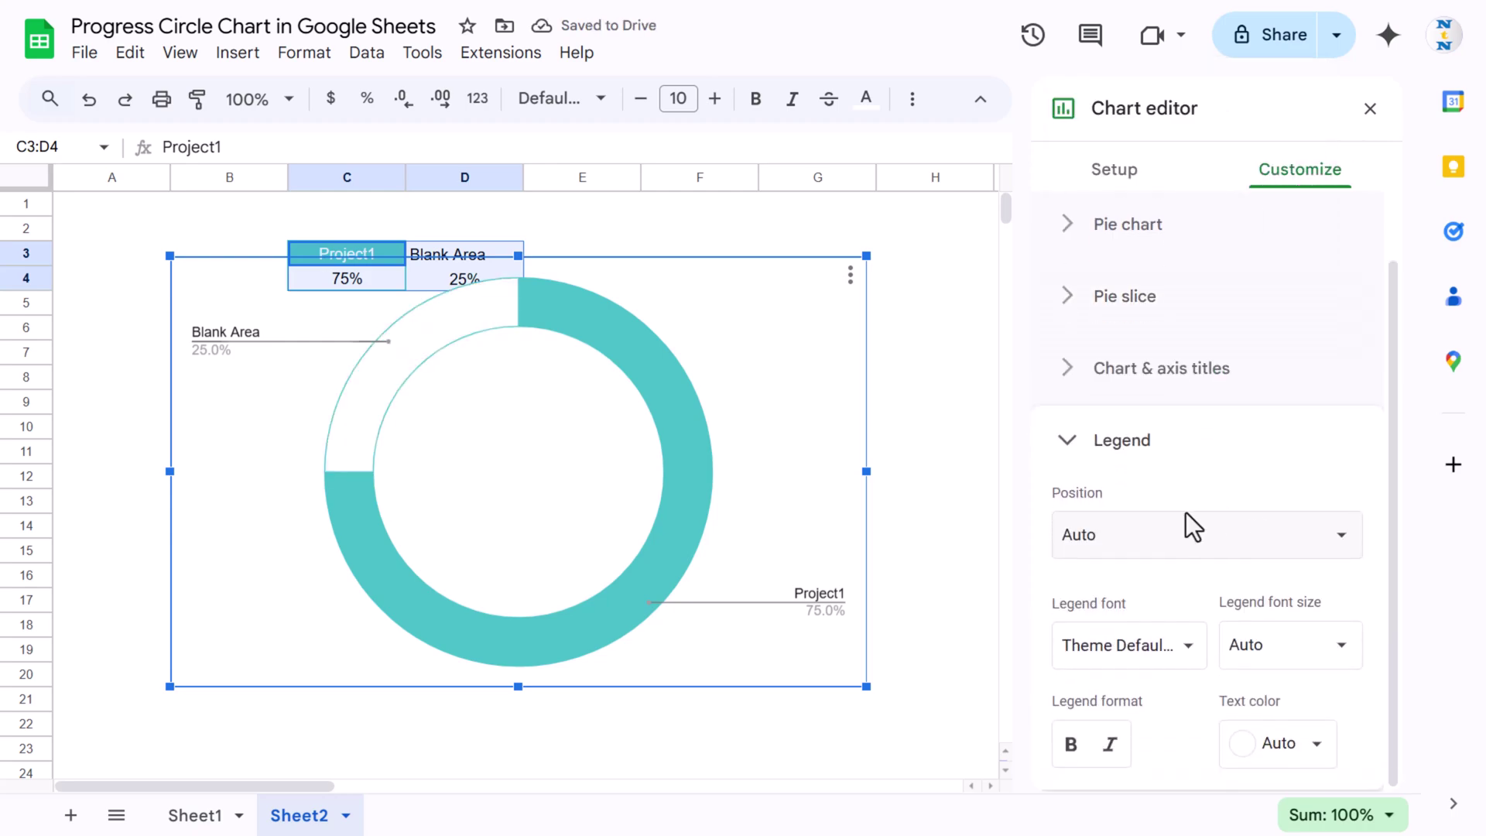
- Hide the chart legend, shrink the chart and place it beneath the data
{"action": "left_click", "coordinate": [1148, 553]}
{"action": "left_click", "coordinate": [1118, 270]}
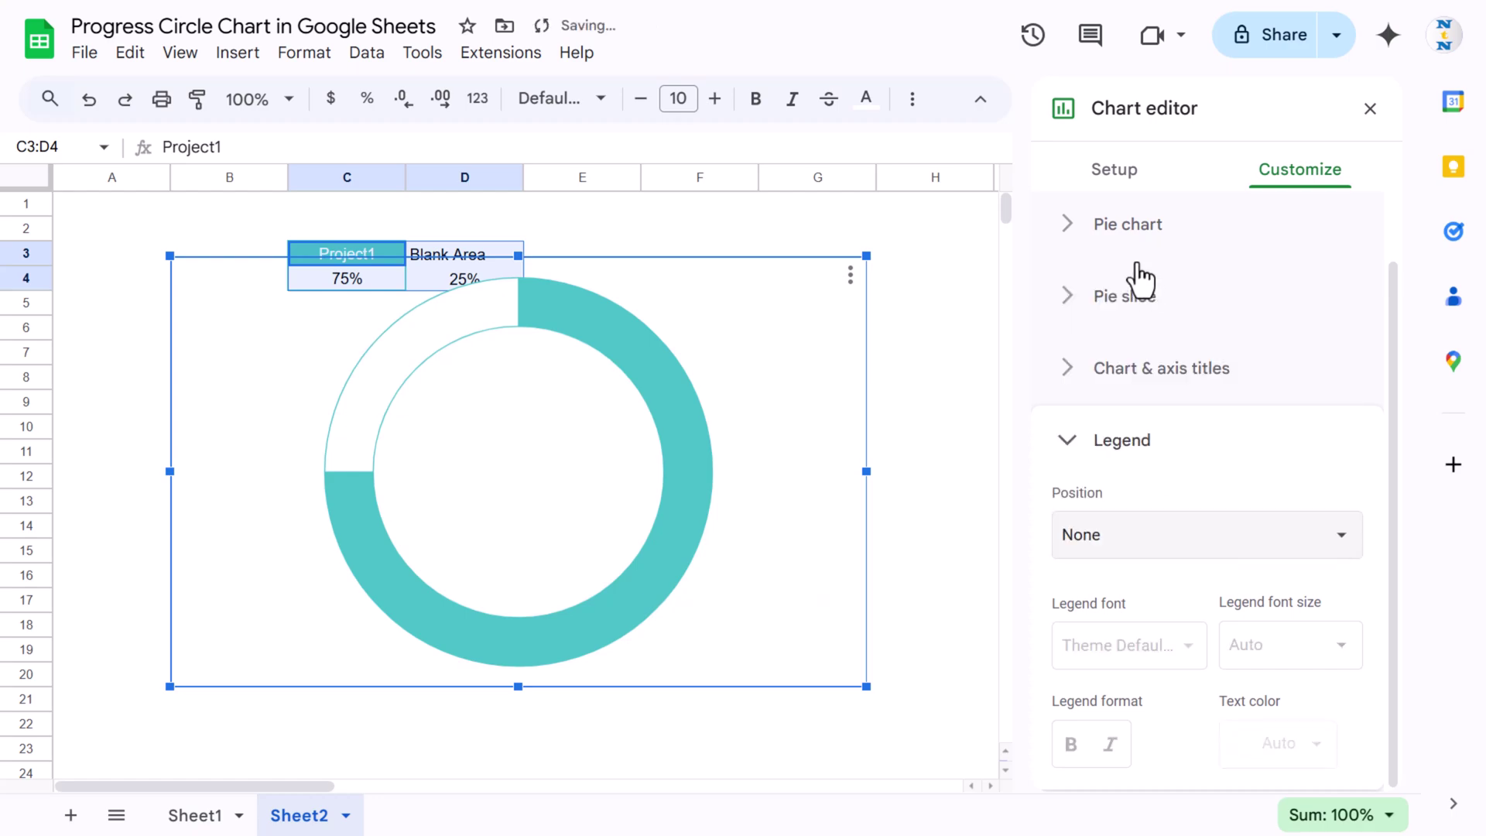
{"action": "left_click_drag", "start_coordinate": [866, 256], "coordinate": [823, 283]}
{"action": "left_click_drag", "start_coordinate": [746, 360], "coordinate": [531, 375]}
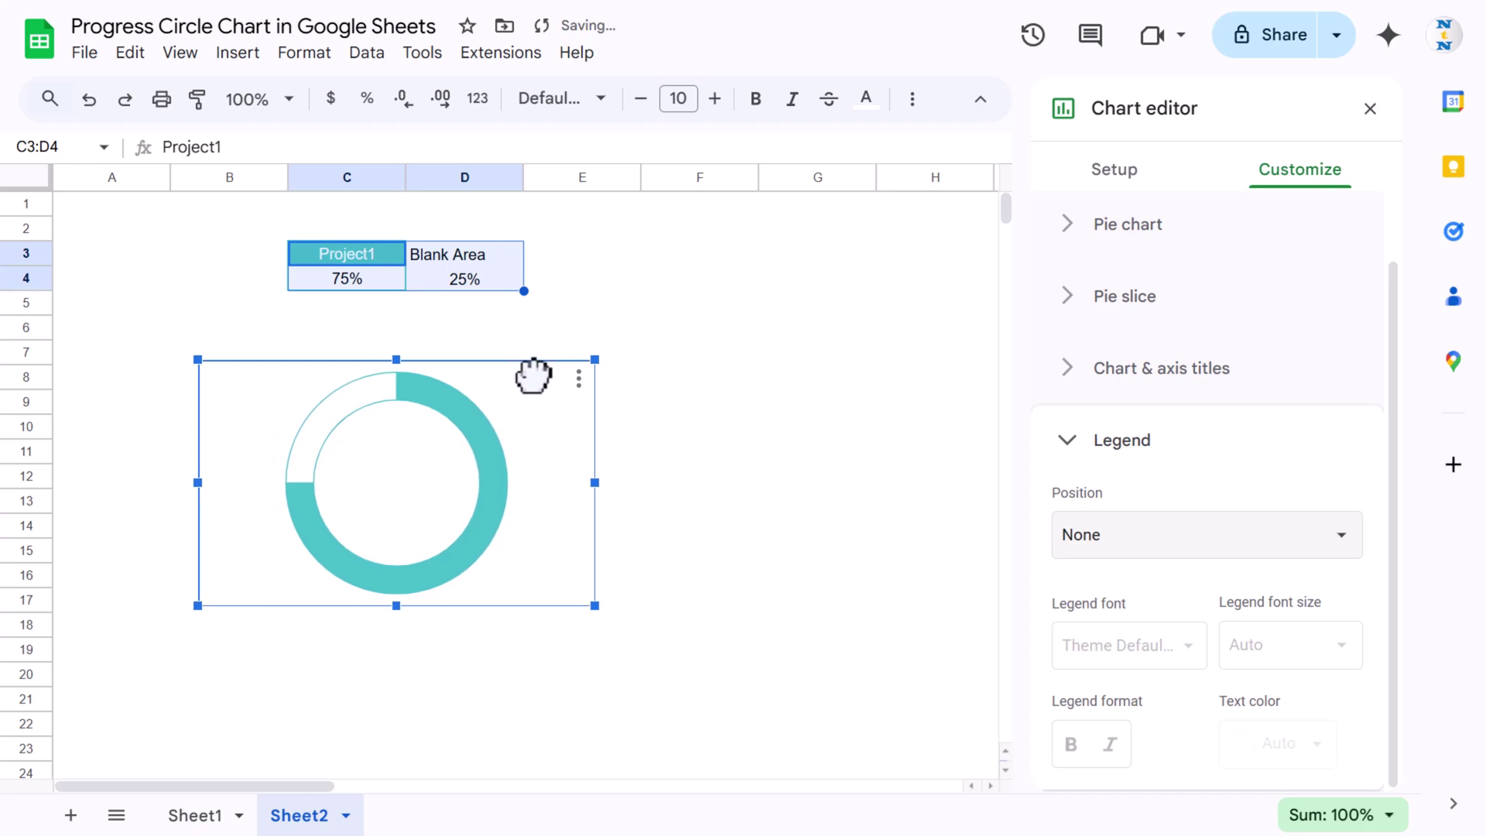
{"action": "left_click", "coordinate": [752, 398]}
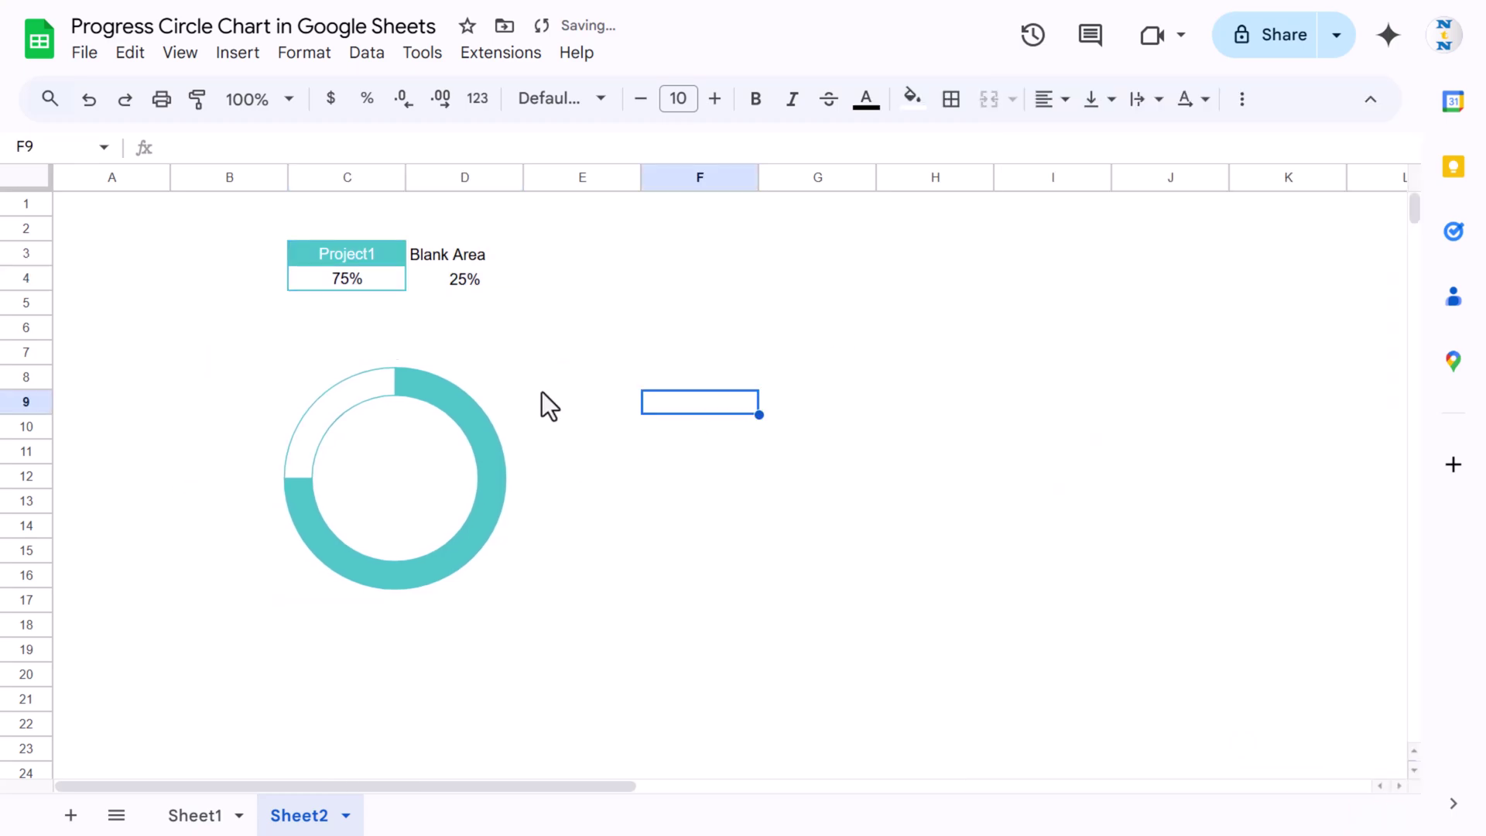
- Change Project1's value in C4 to 30%
{"action": "left_click", "coordinate": [356, 285]}
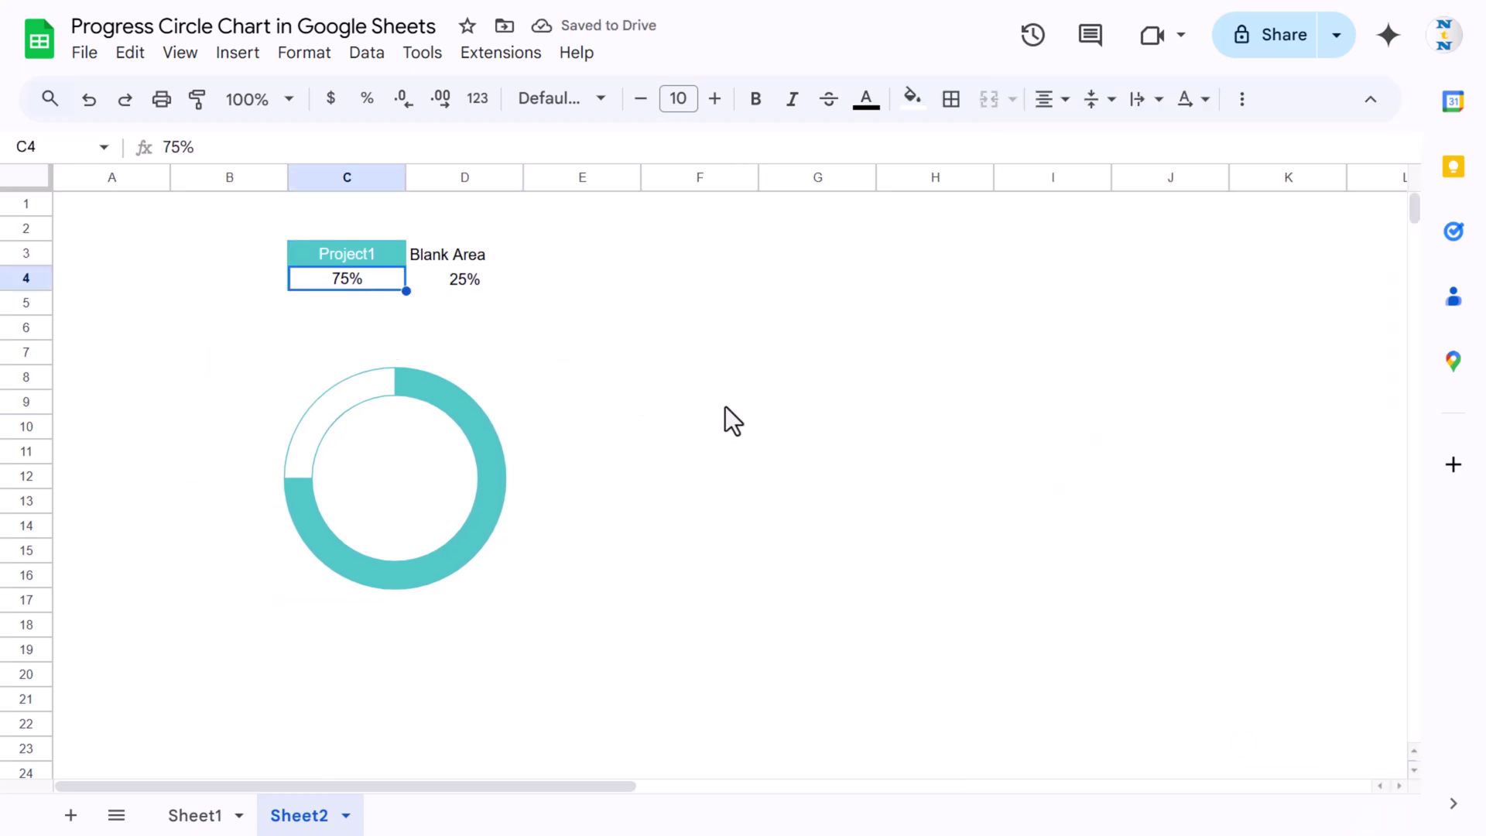
{"action": "type", "text": "30%"}
{"action": "key", "text": "Return"}
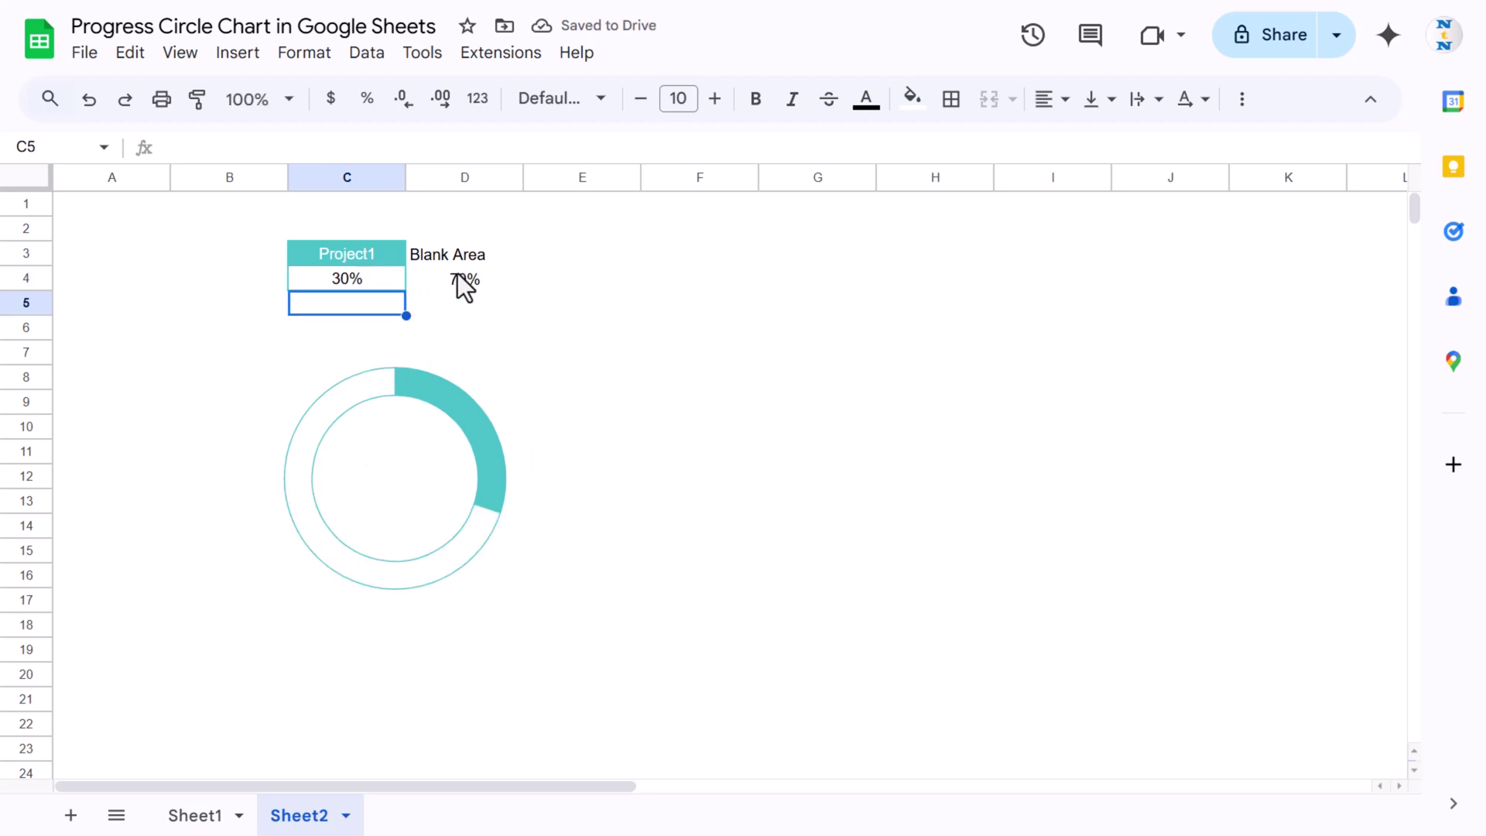
- Move the ring chart to the right and select C10:C11
{"action": "left_click", "coordinate": [489, 407]}
{"action": "left_click_drag", "start_coordinate": [497, 379], "coordinate": [1000, 379]}
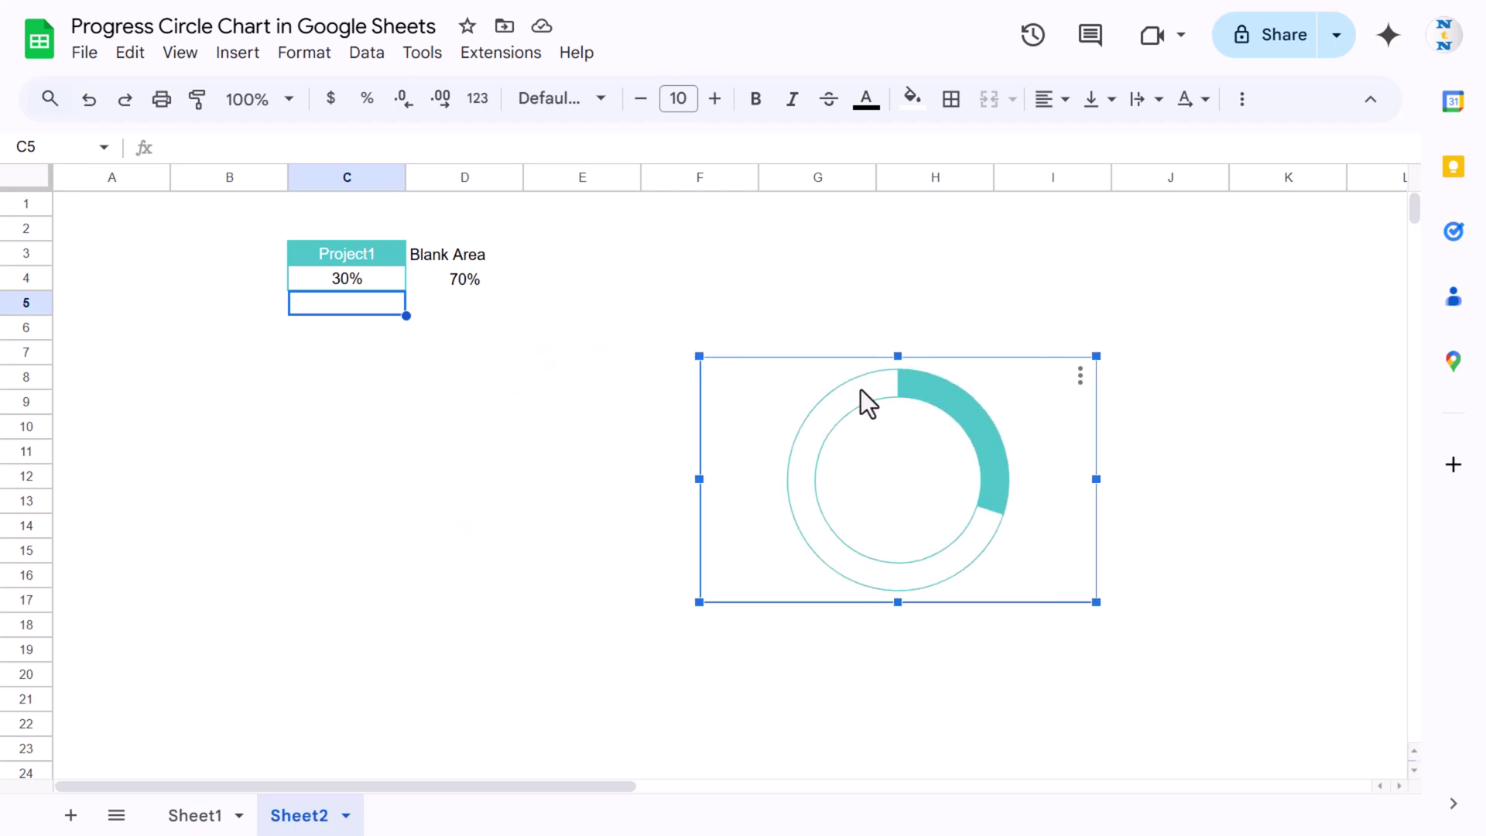
{"action": "left_click", "coordinate": [340, 427]}
{"action": "left_click_drag", "start_coordinate": [377, 425], "coordinate": [358, 452]}
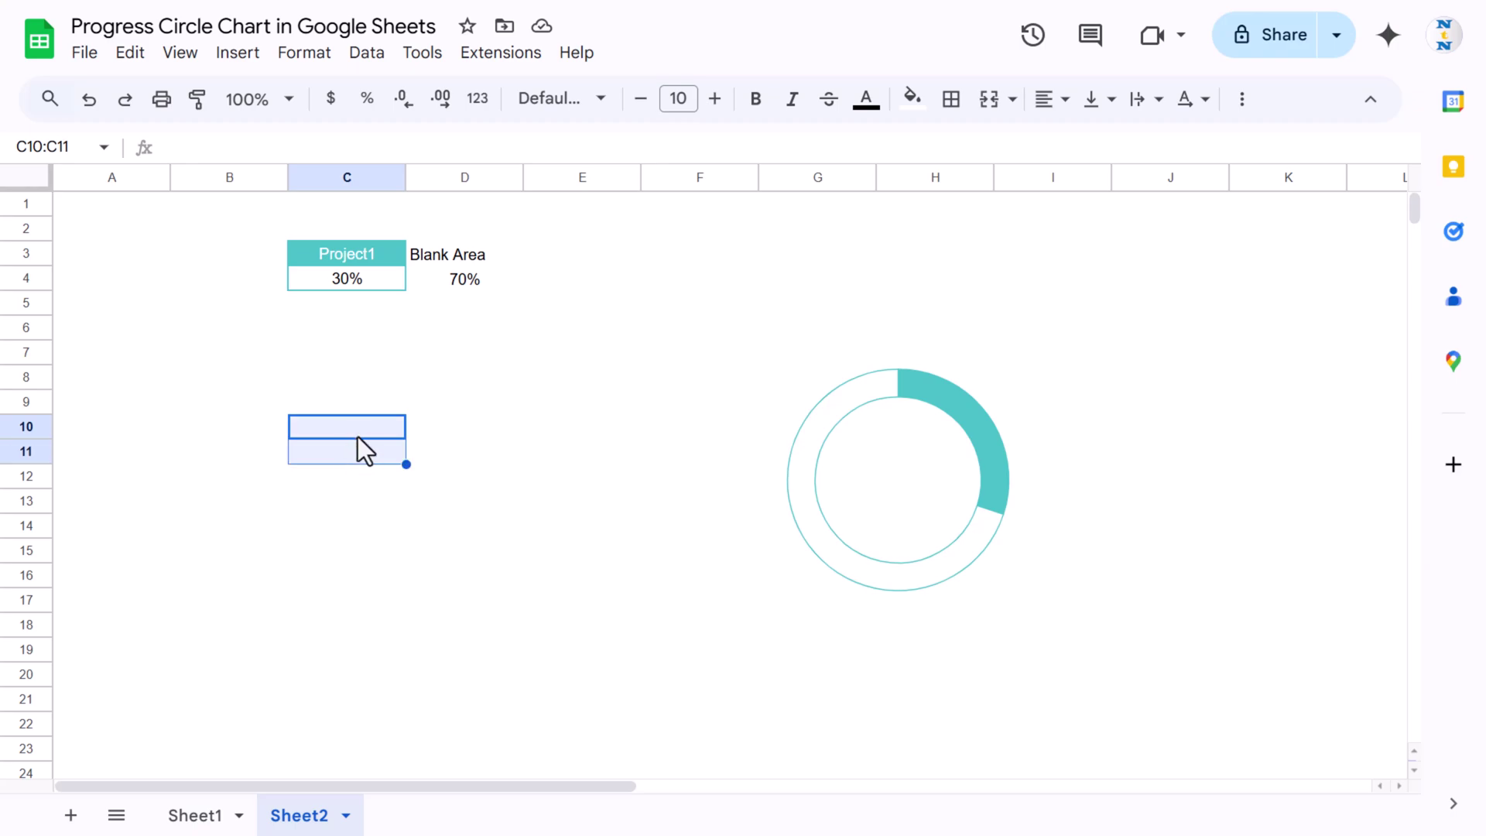
- Merge C10:C11 and enter the formula =C4 in it
{"action": "left_click", "coordinate": [990, 101]}
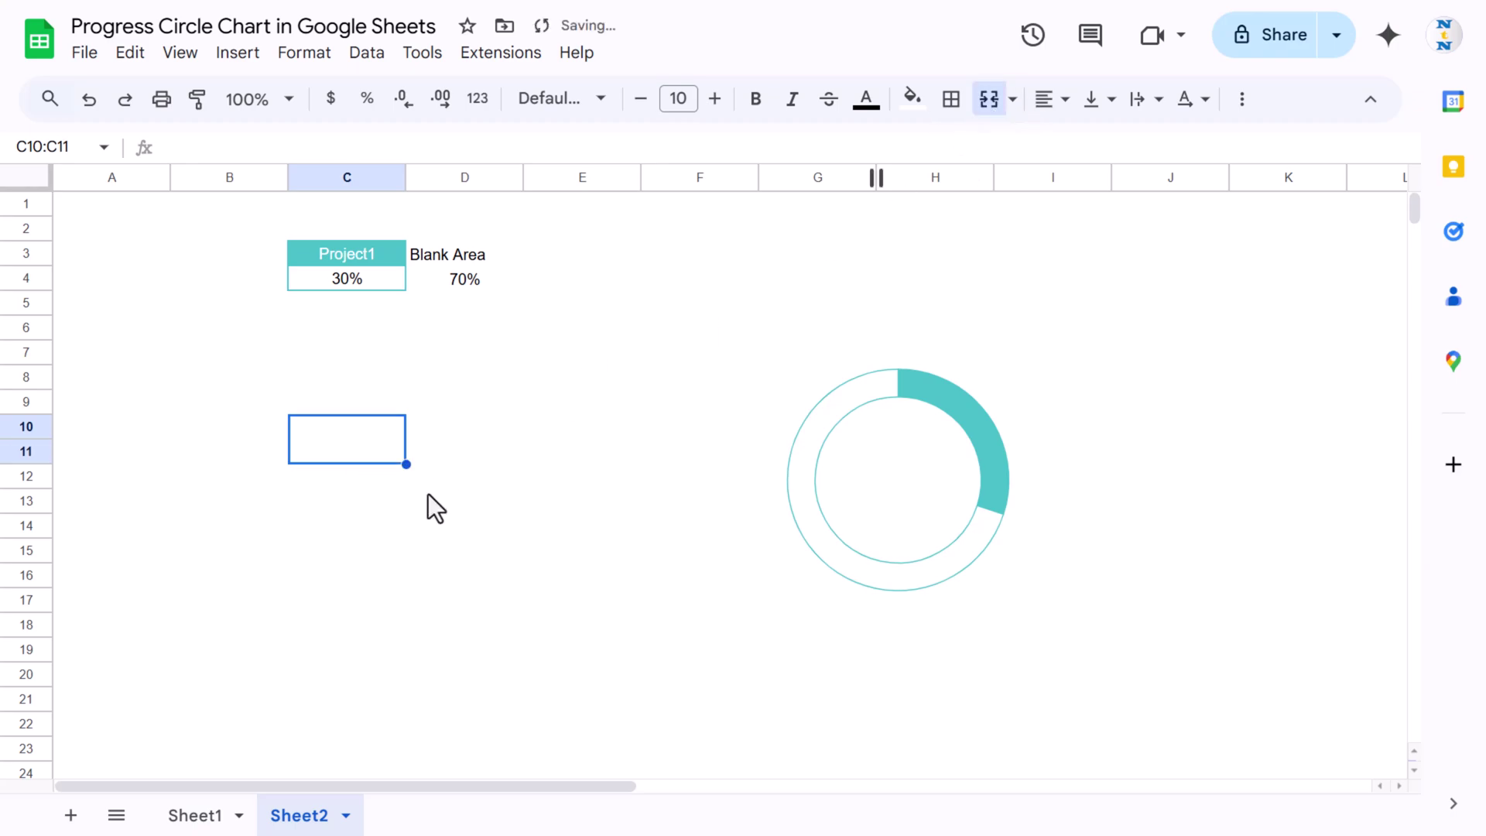
{"action": "type", "text": "="}
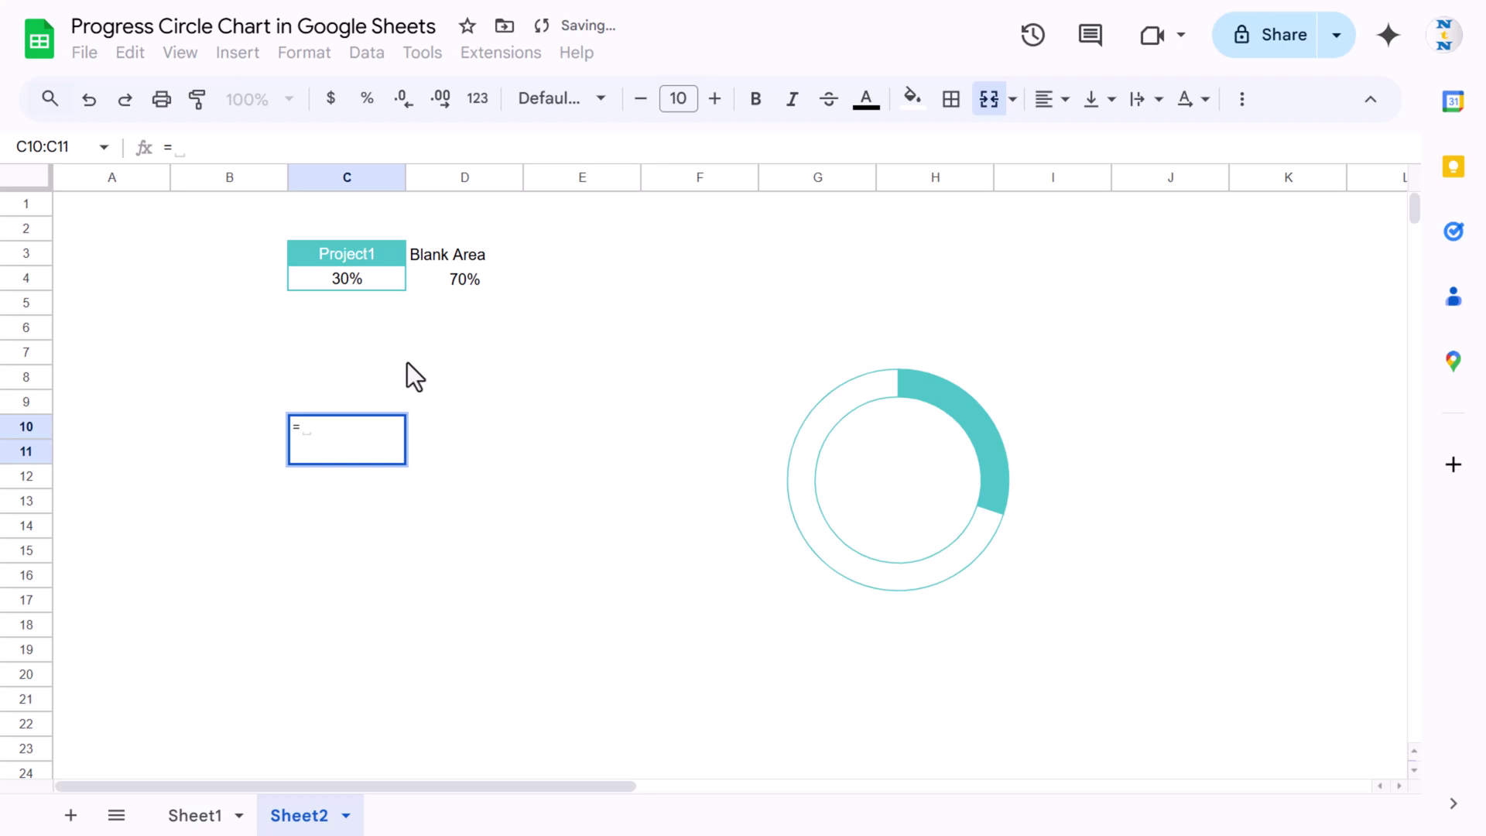
{"action": "left_click", "coordinate": [378, 282]}
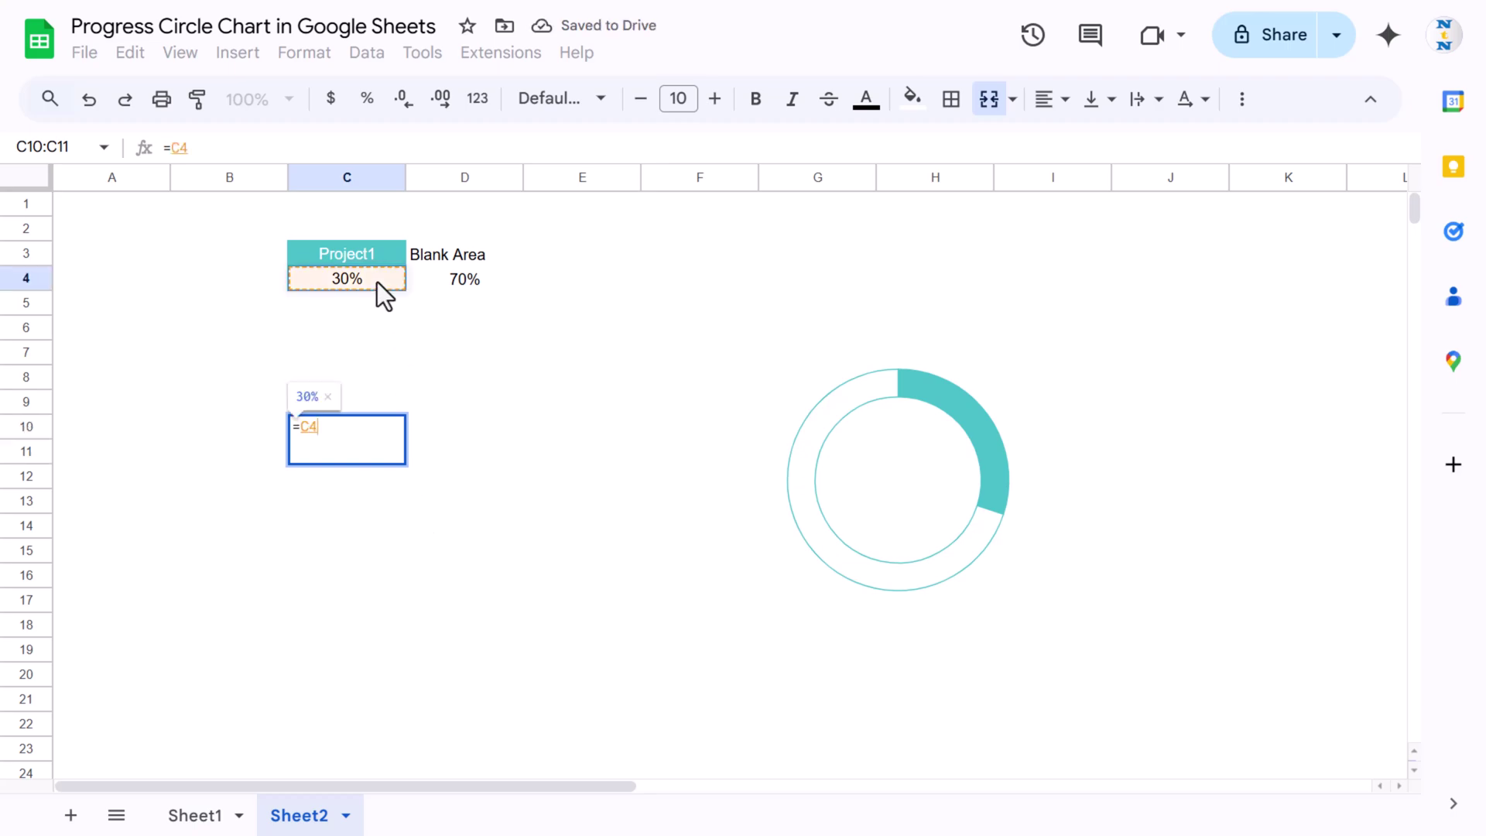
{"action": "key", "text": "shift+Return"}
{"action": "key", "text": "Down"}
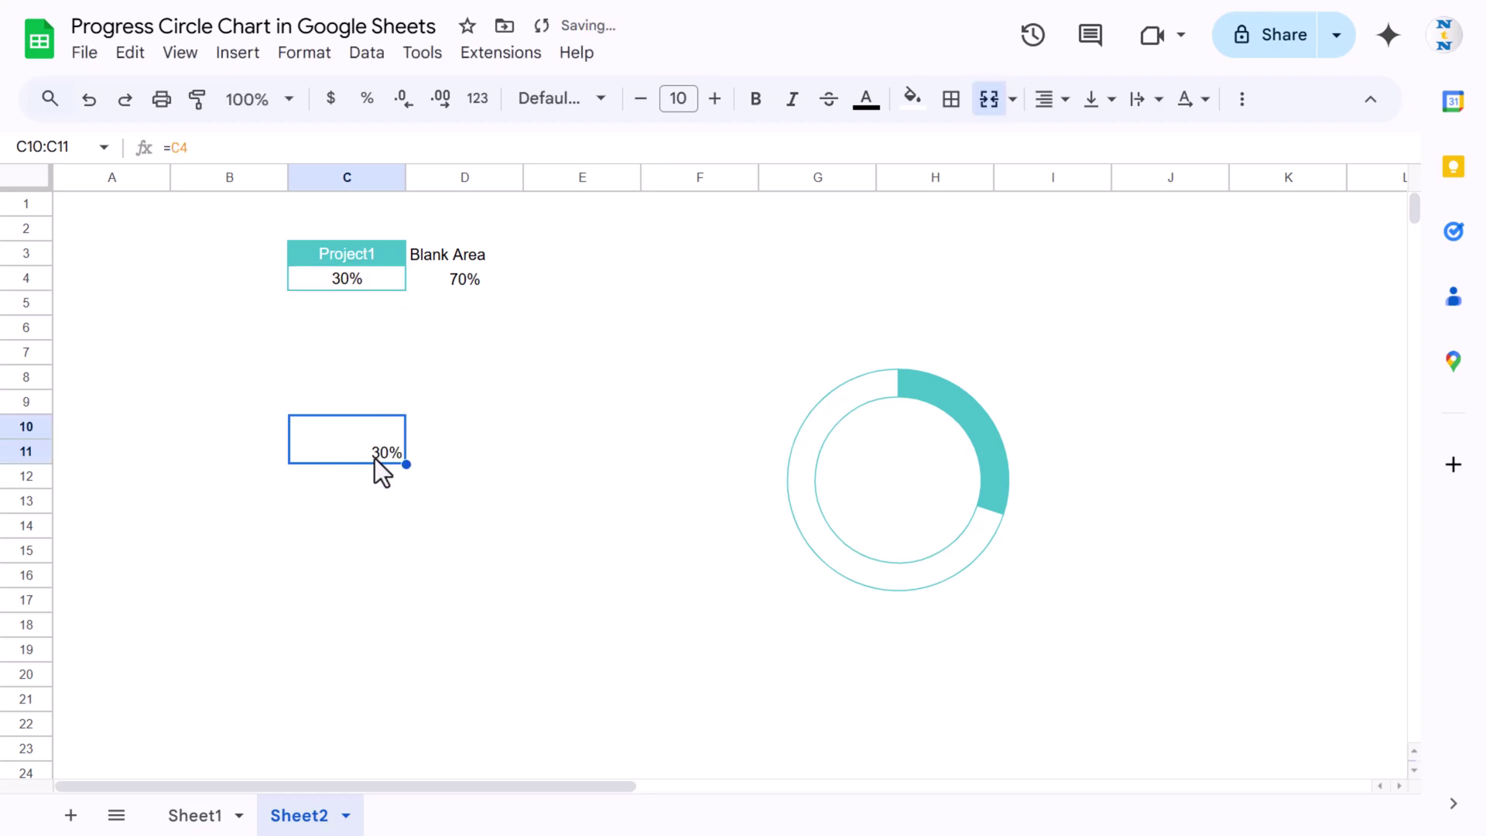
- Center the merged label horizontally and vertically
{"action": "left_click", "coordinate": [1046, 98]}
{"action": "left_click", "coordinate": [1098, 153]}
{"action": "left_click", "coordinate": [1106, 100]}
{"action": "left_click", "coordinate": [1133, 149]}
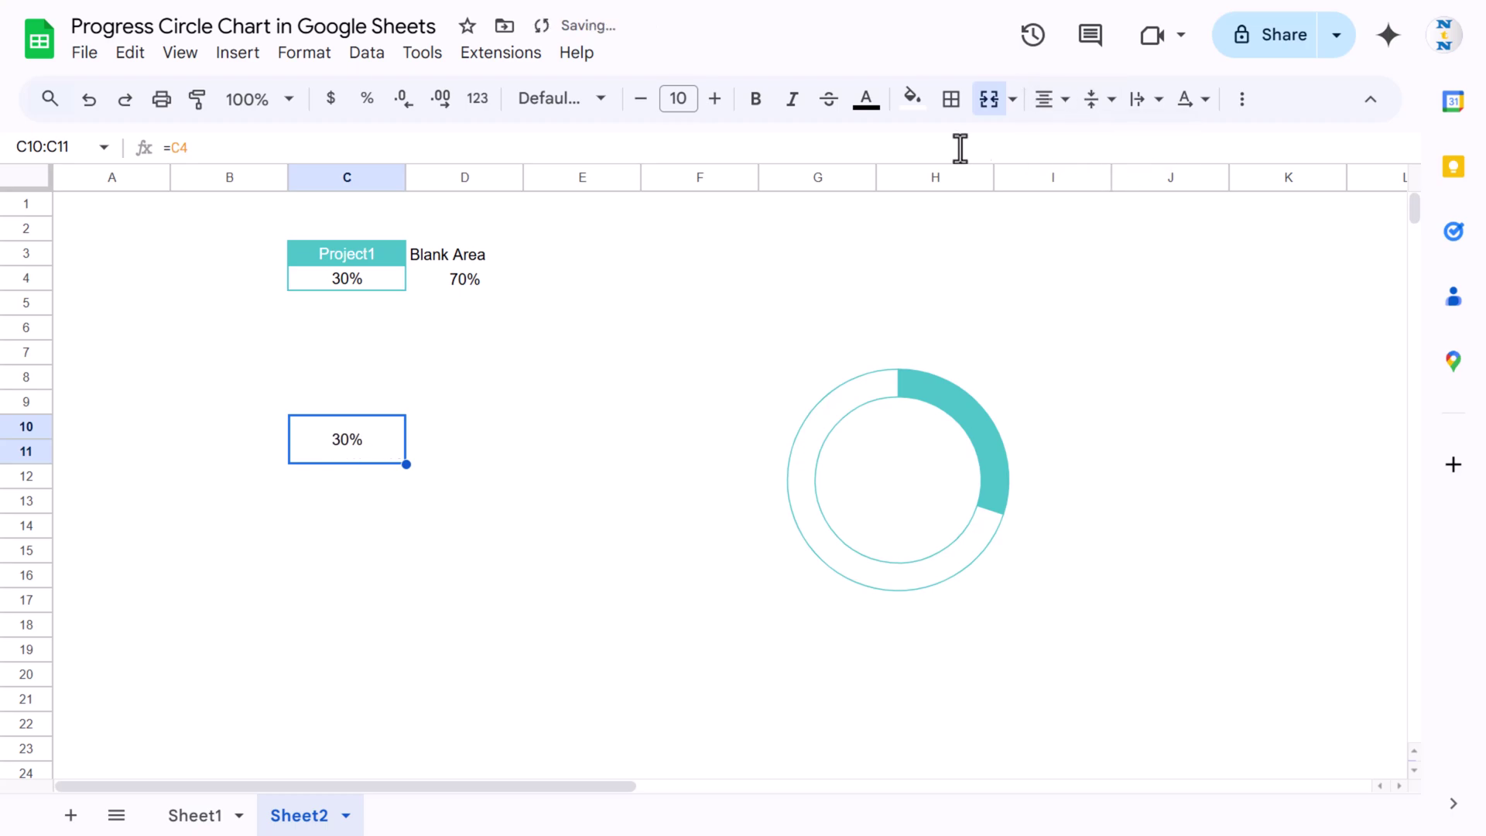
- Set the label font to Arial Rounded at size 20
{"action": "left_click", "coordinate": [589, 104]}
{"action": "left_click", "coordinate": [610, 342]}
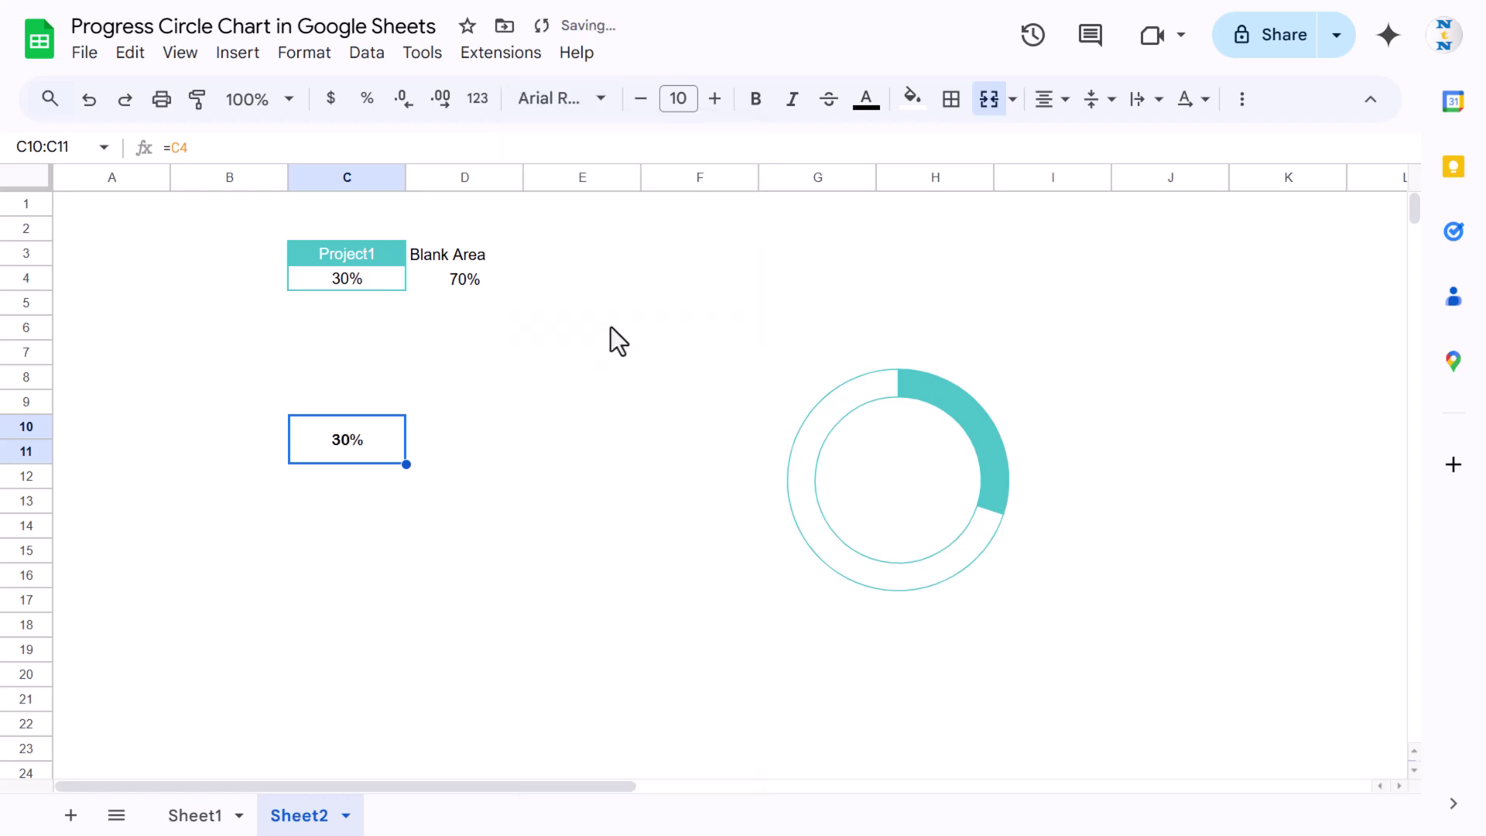
{"action": "left_click", "coordinate": [688, 98]}
{"action": "type", "text": "20"}
{"action": "key", "text": "Return"}
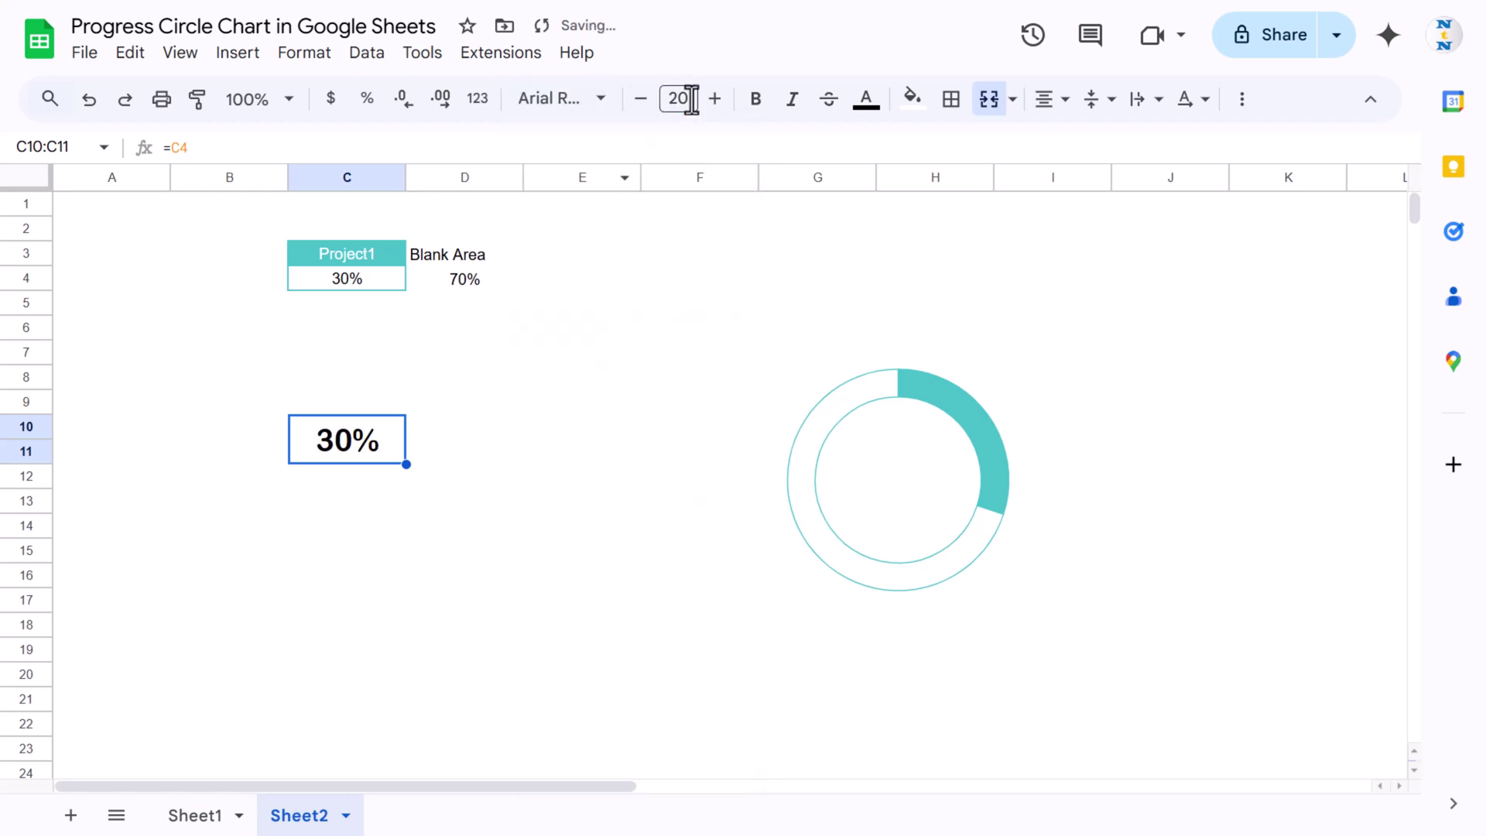
- Color the 30% label teal and enlarge its font to 28
{"action": "left_click", "coordinate": [867, 101]}
{"action": "left_click", "coordinate": [1049, 410]}
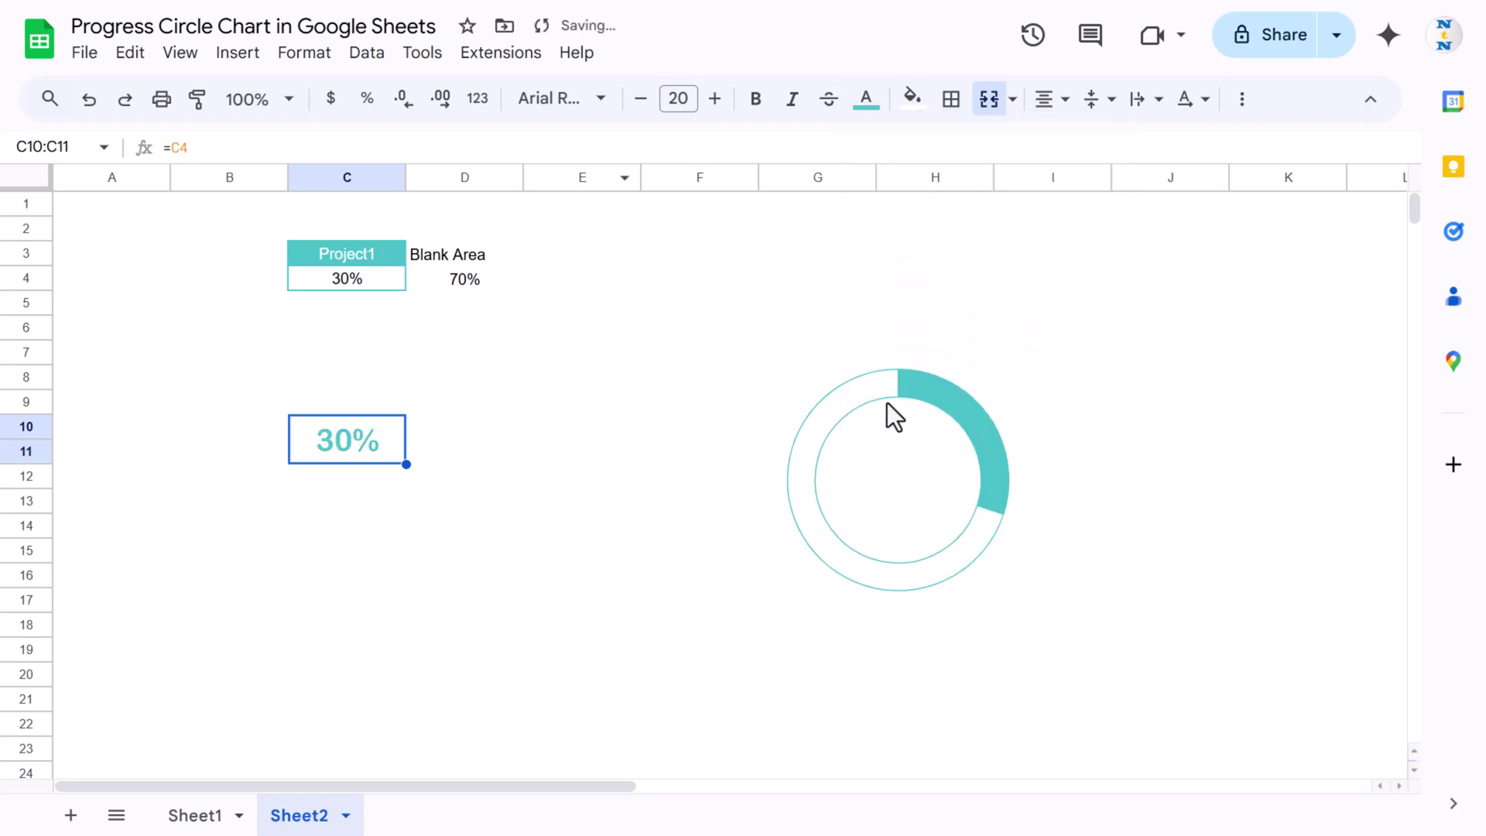
{"action": "left_click", "coordinate": [715, 99]}
{"action": "left_click", "coordinate": [714, 98]}
{"action": "left_click", "coordinate": [714, 98]}
{"action": "left_click", "coordinate": [714, 98]}
{"action": "left_click", "coordinate": [715, 98]}
{"action": "left_click", "coordinate": [715, 98]}
{"action": "left_click", "coordinate": [715, 98]}
{"action": "left_click", "coordinate": [714, 99]}
{"action": "left_click", "coordinate": [714, 98]}
{"action": "left_click", "coordinate": [715, 98]}
- Move the ring chart so it surrounds the 30% label
{"action": "left_click", "coordinate": [976, 360]}
{"action": "left_click", "coordinate": [996, 392]}
{"action": "left_click_drag", "start_coordinate": [1034, 410], "coordinate": [468, 366]}
{"action": "left_click", "coordinate": [603, 435]}
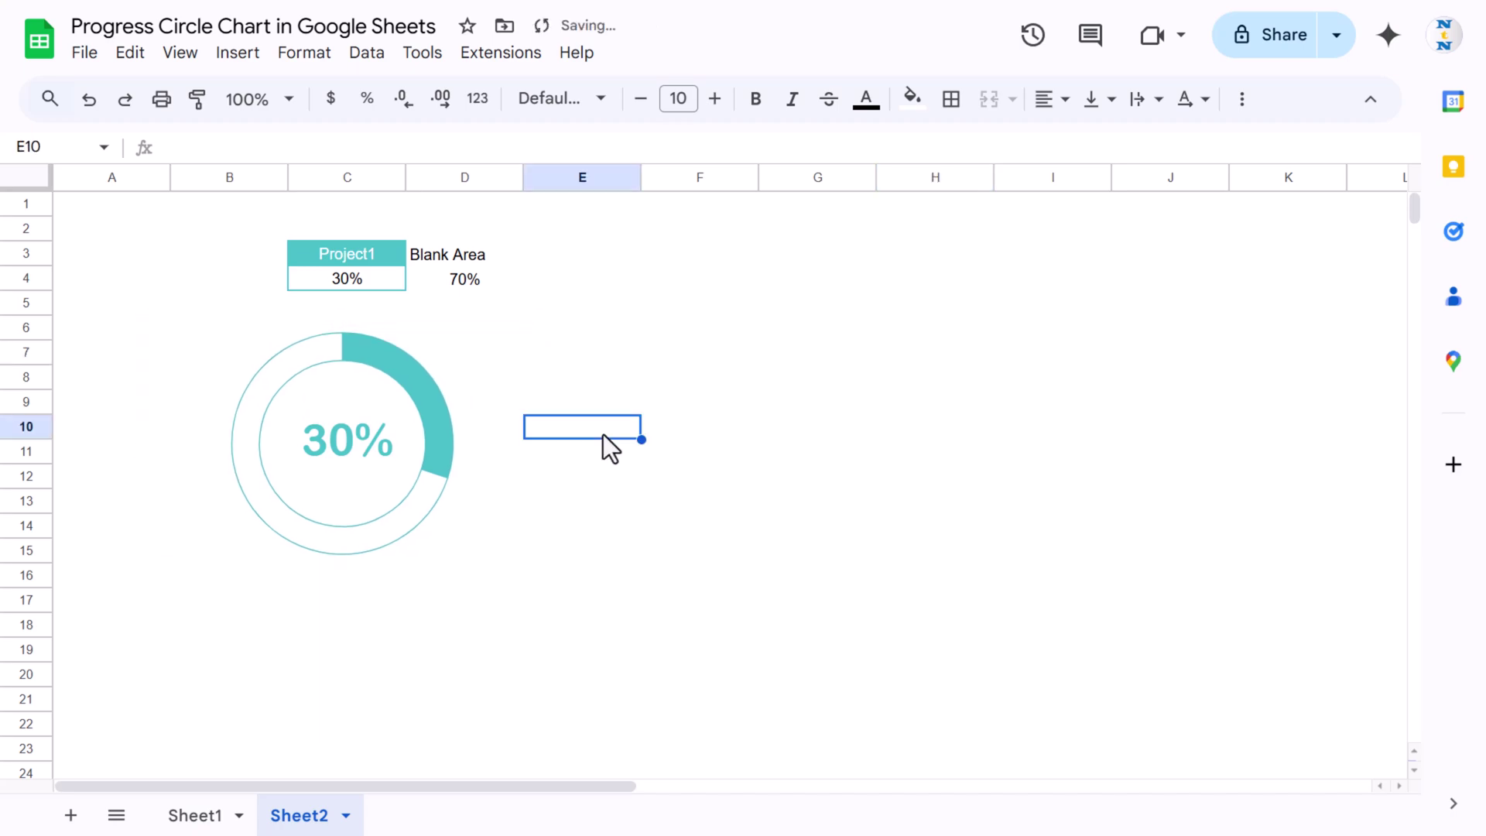
- Hide the Blank Area heading and its 70% value by making their text white
{"action": "left_click", "coordinate": [806, 552]}
{"action": "left_click", "coordinate": [445, 260]}
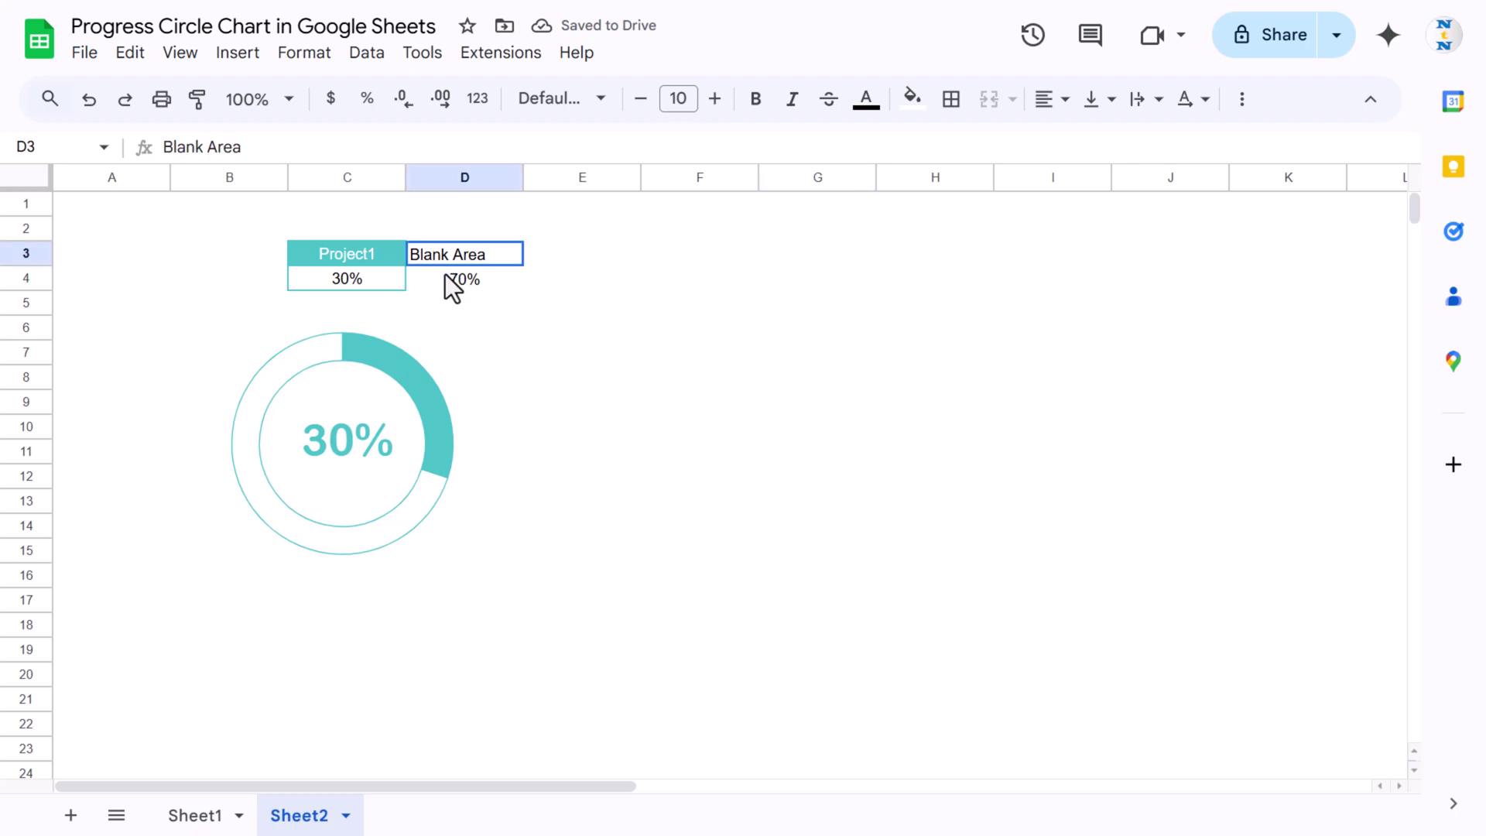
{"action": "left_click_drag", "start_coordinate": [445, 274], "coordinate": [445, 276]}
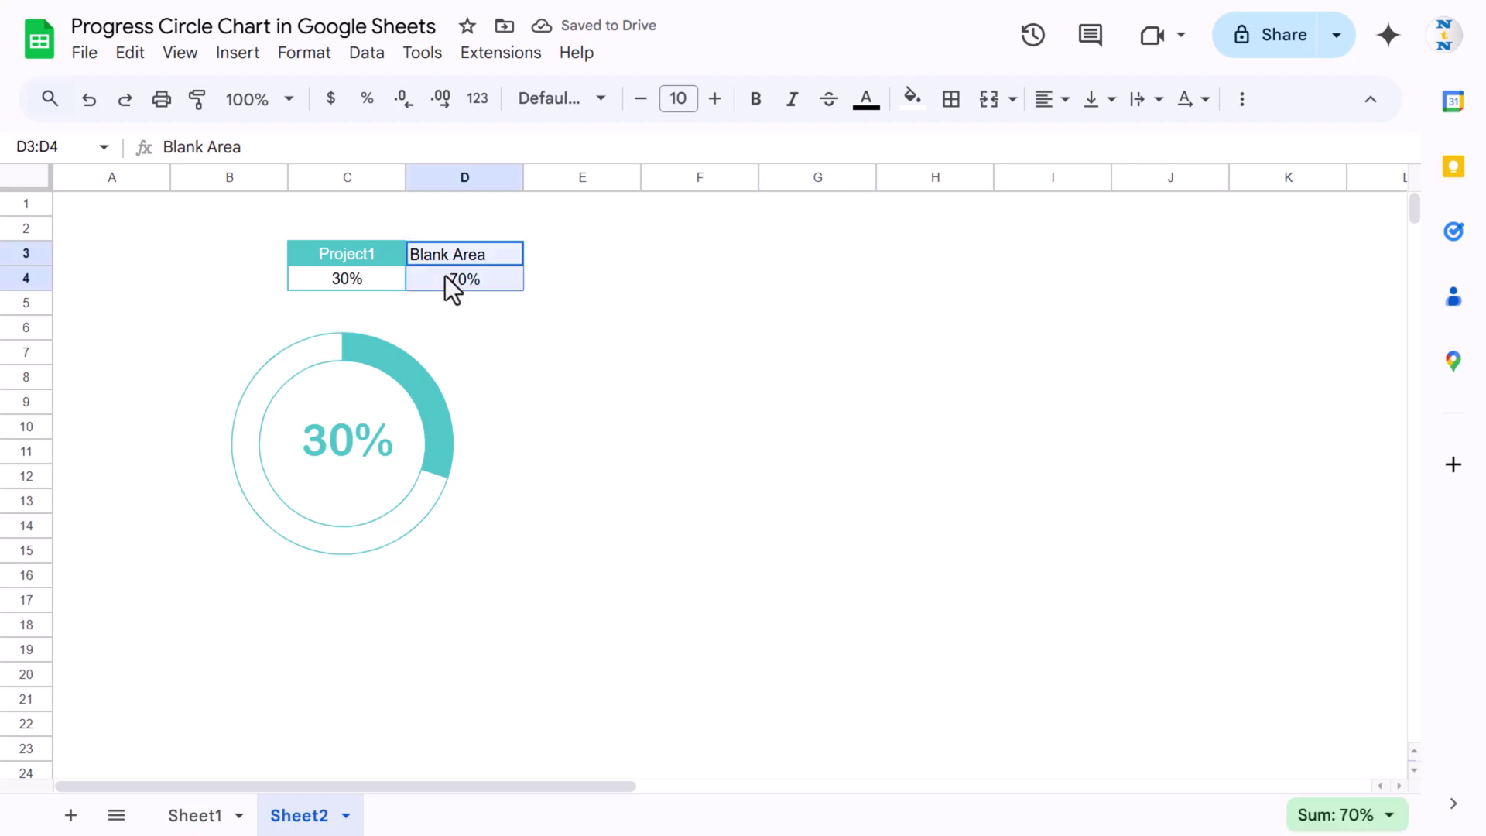
{"action": "left_click", "coordinate": [868, 109]}
{"action": "left_click", "coordinate": [1099, 180]}
{"action": "left_click", "coordinate": [724, 357]}
- Set C4 to 90%, then replace it with the formula =RANDBETWEEN(10,100)
{"action": "left_click", "coordinate": [564, 625]}
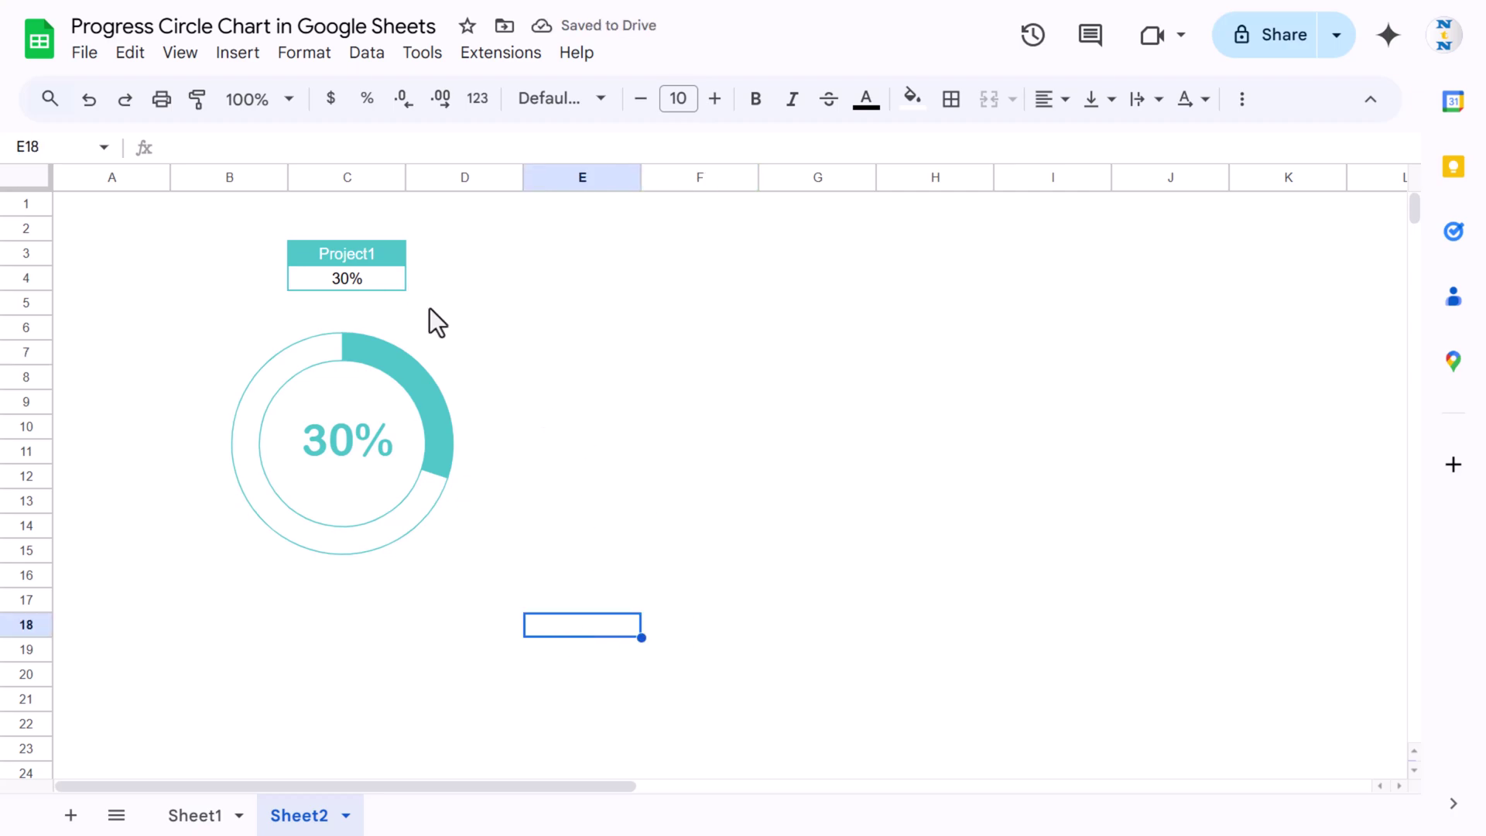
{"action": "left_click", "coordinate": [364, 278]}
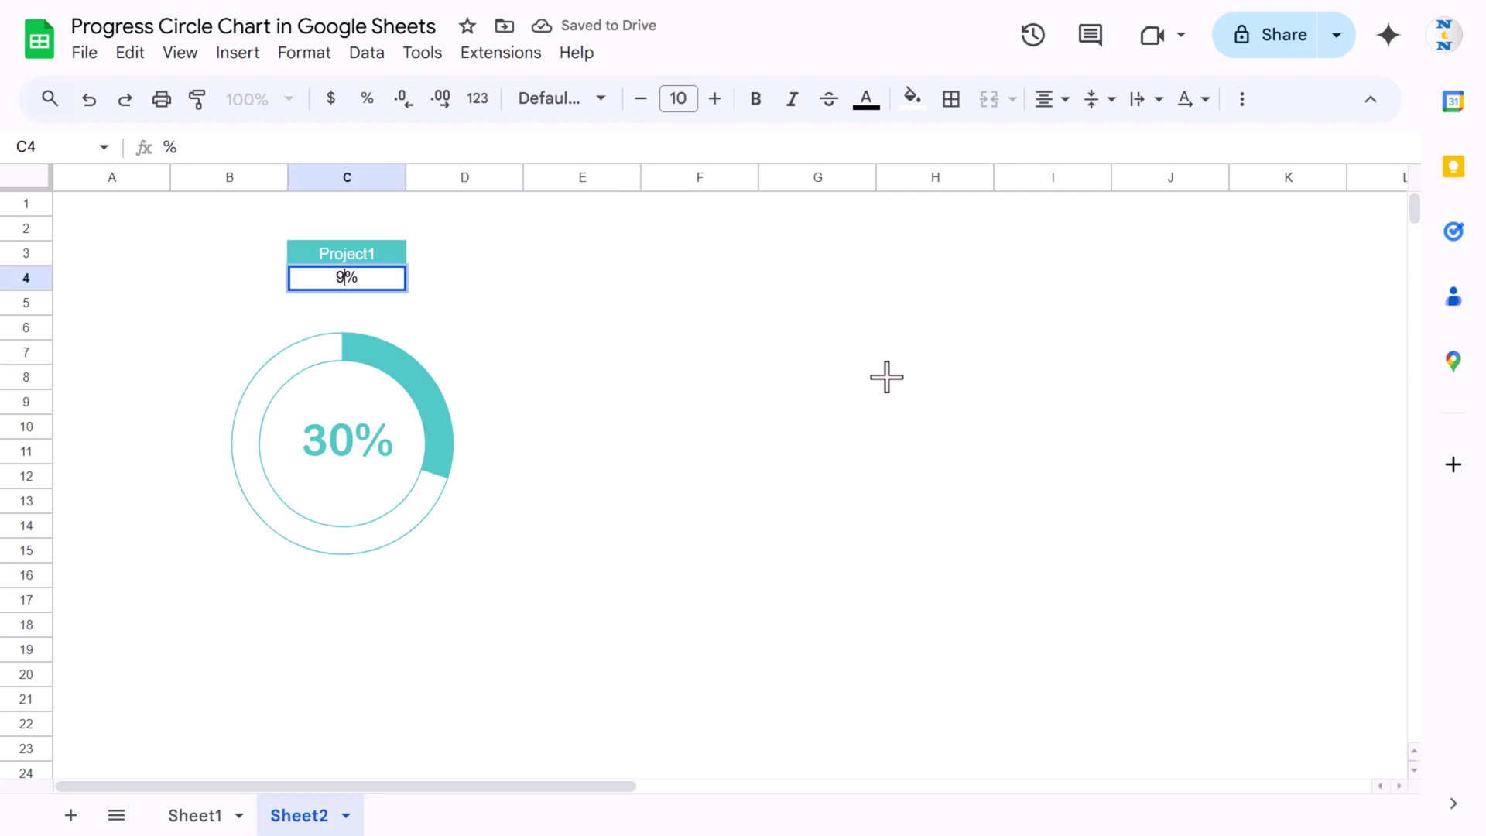
{"action": "type", "text": "90%"}
{"action": "key", "text": "Return"}
{"action": "left_click", "coordinate": [351, 269]}
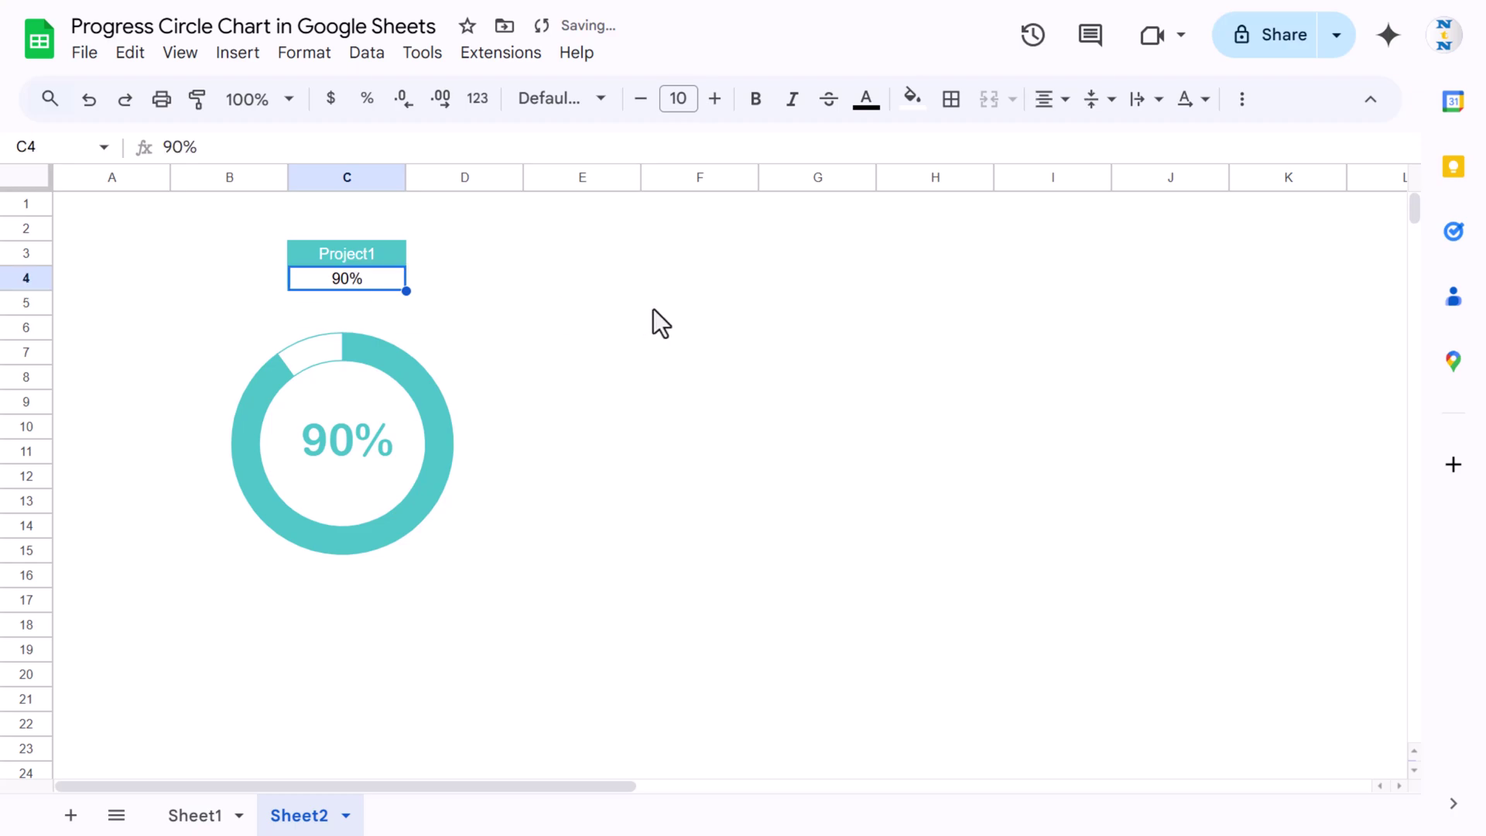
{"action": "type", "text": "=ra"}
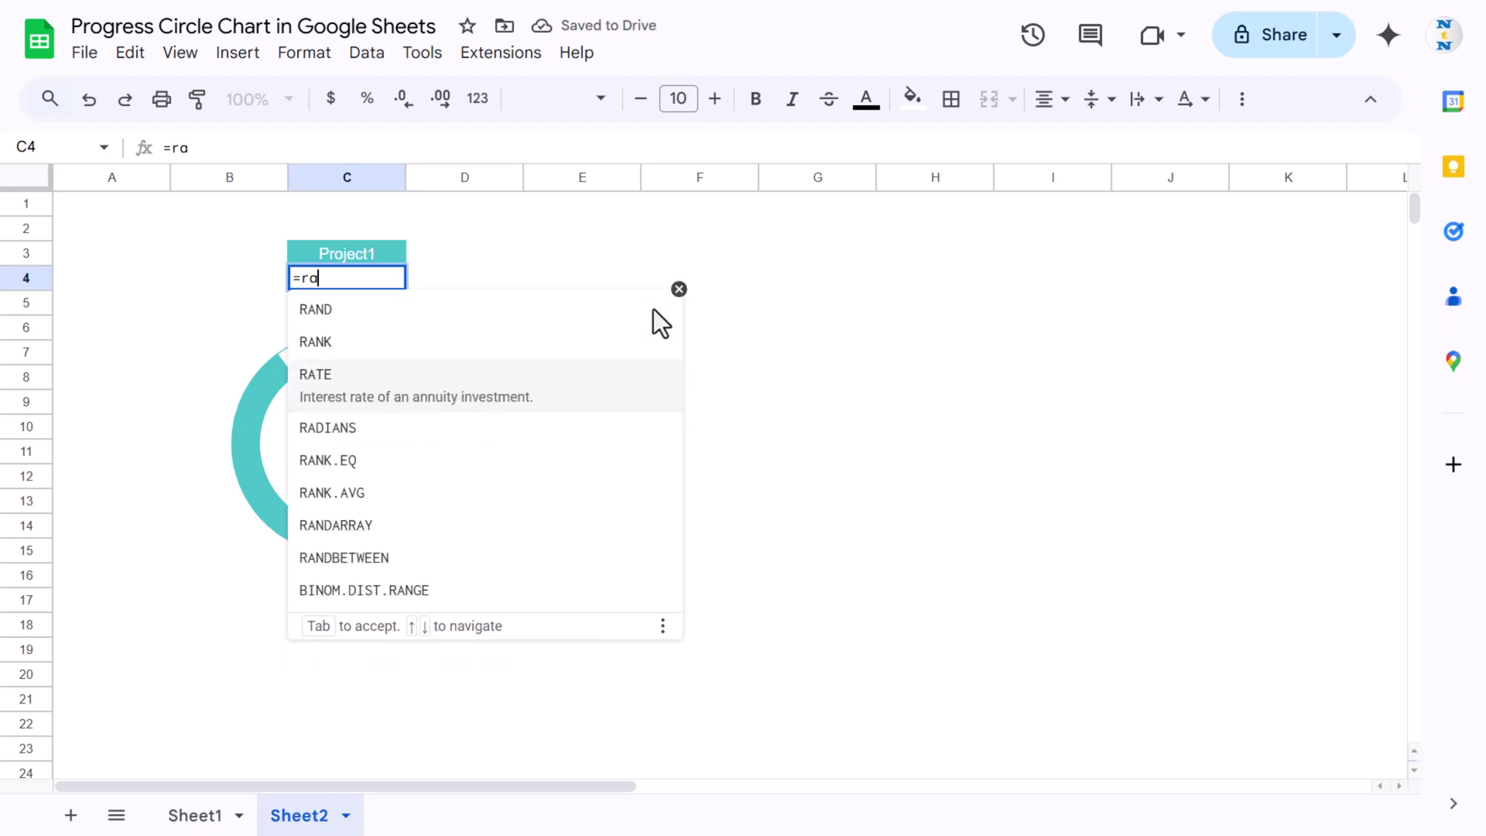
{"action": "type", "text": "nd"}
{"action": "key", "text": "Tab"}
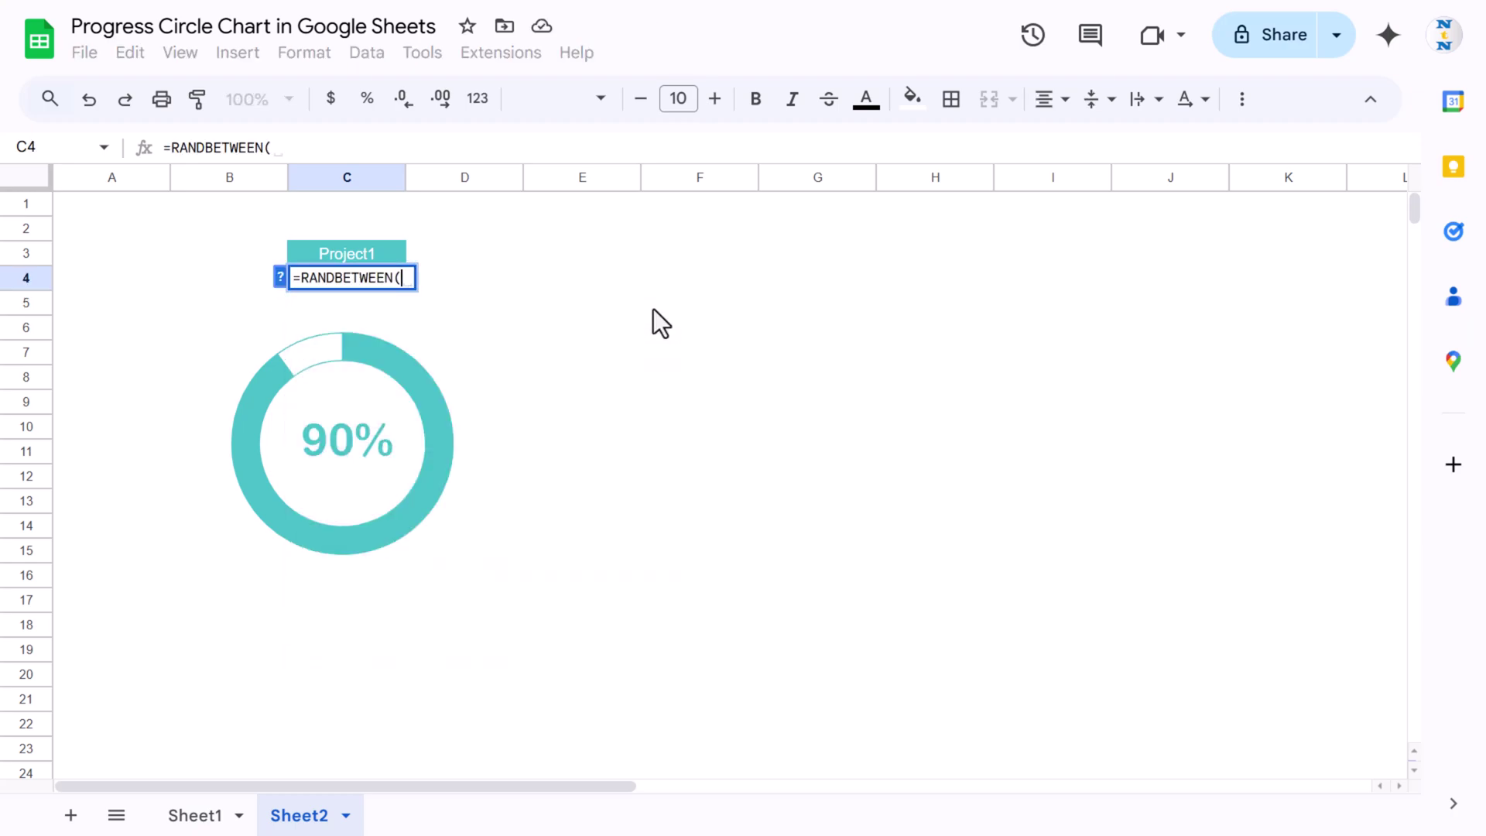
{"action": "type", "text": "10,100)"}
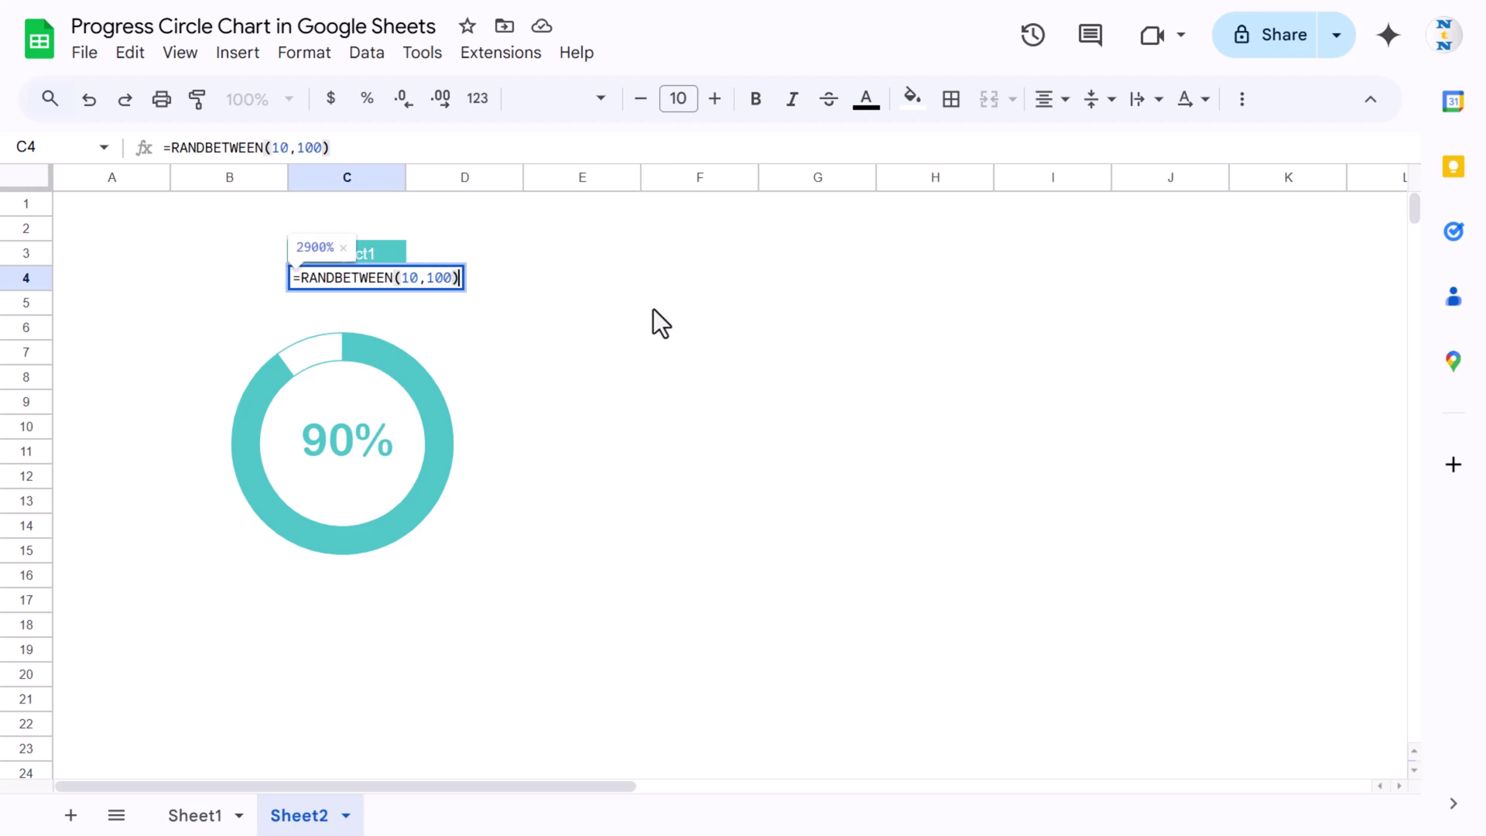
{"action": "key", "text": "Return"}
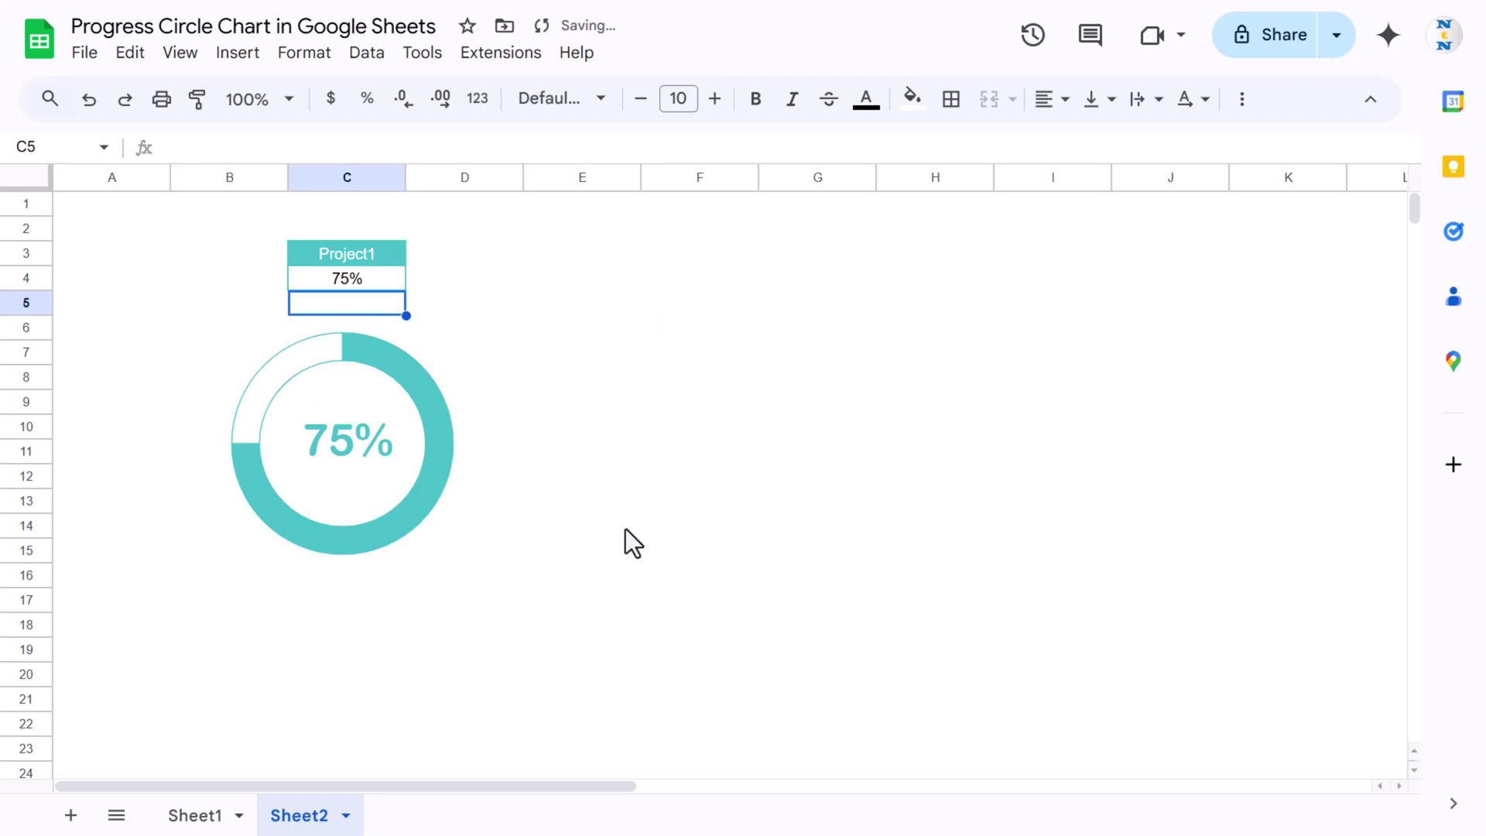
{"action": "left_click", "coordinate": [626, 528]}
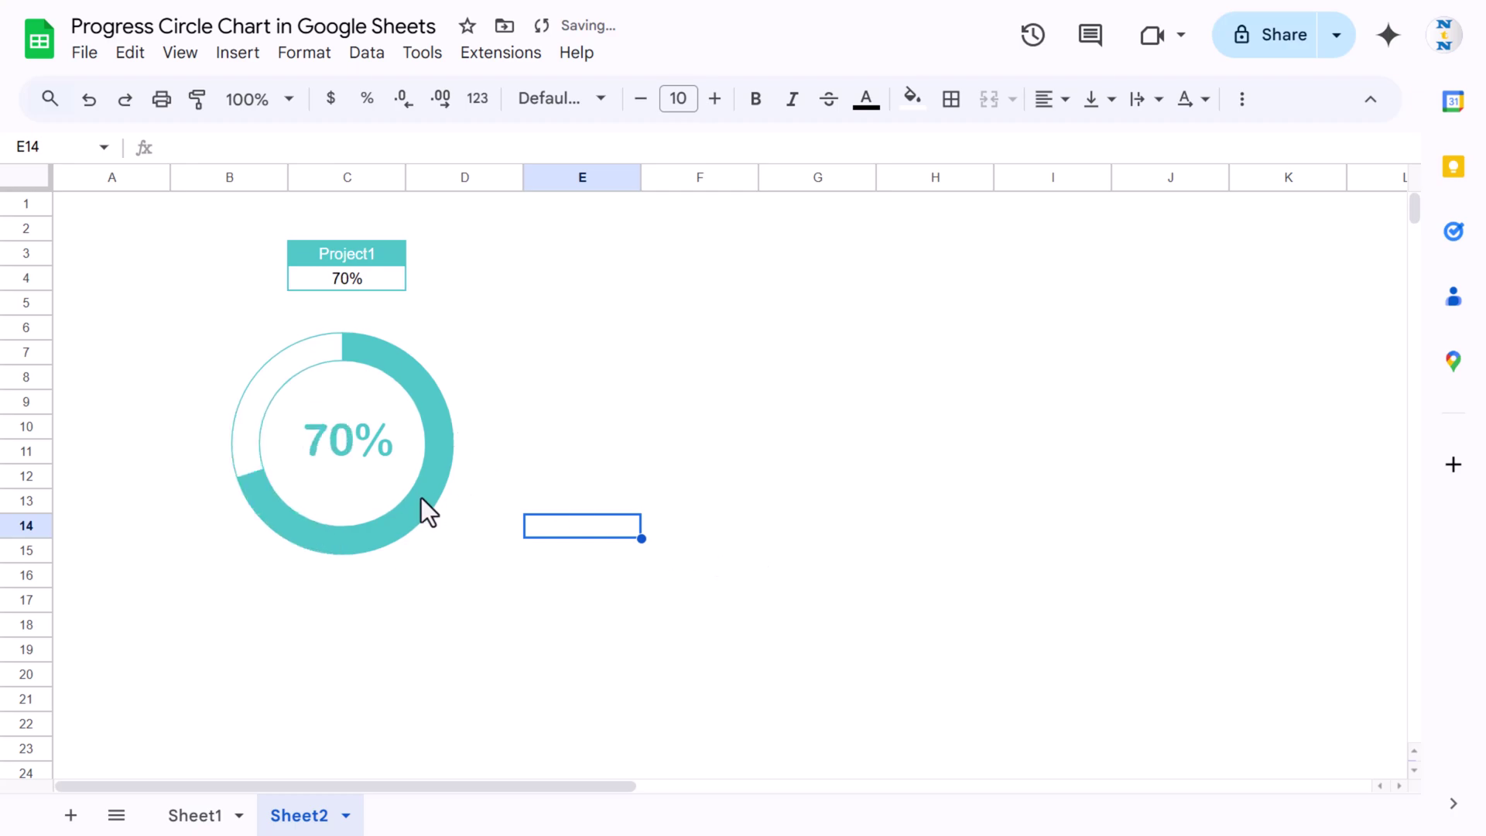
- Copy the C3:D4 data block
{"action": "left_click", "coordinate": [701, 452]}
{"action": "left_click_drag", "start_coordinate": [363, 256], "coordinate": [444, 281]}
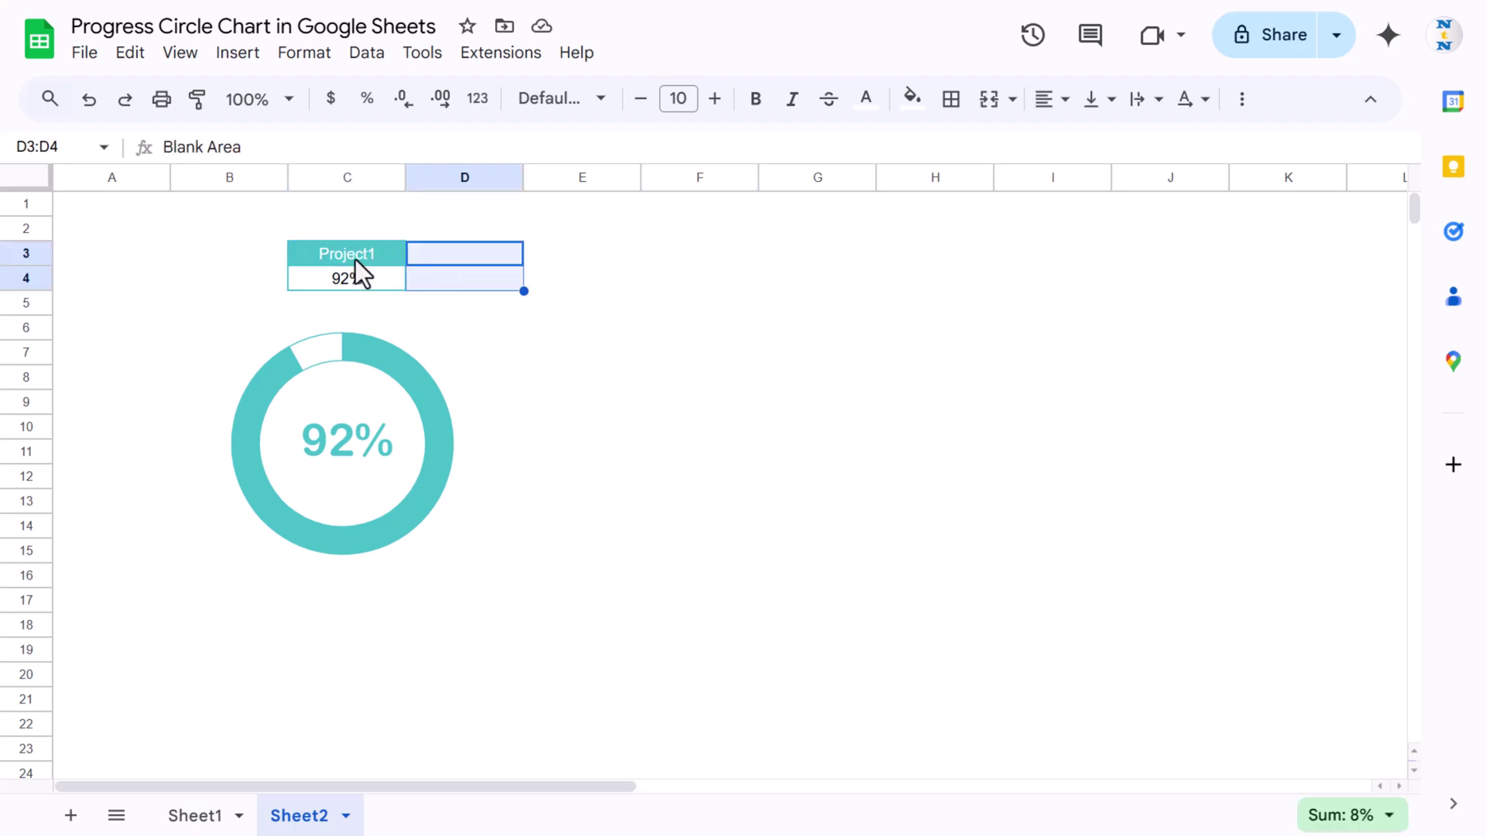
{"action": "left_click_drag", "start_coordinate": [346, 248], "coordinate": [439, 280]}
{"action": "key", "text": "ctrl+c"}
- Paste the data block at G3 and place a copy of the ring chart in columns I–K
{"action": "left_click", "coordinate": [809, 254]}
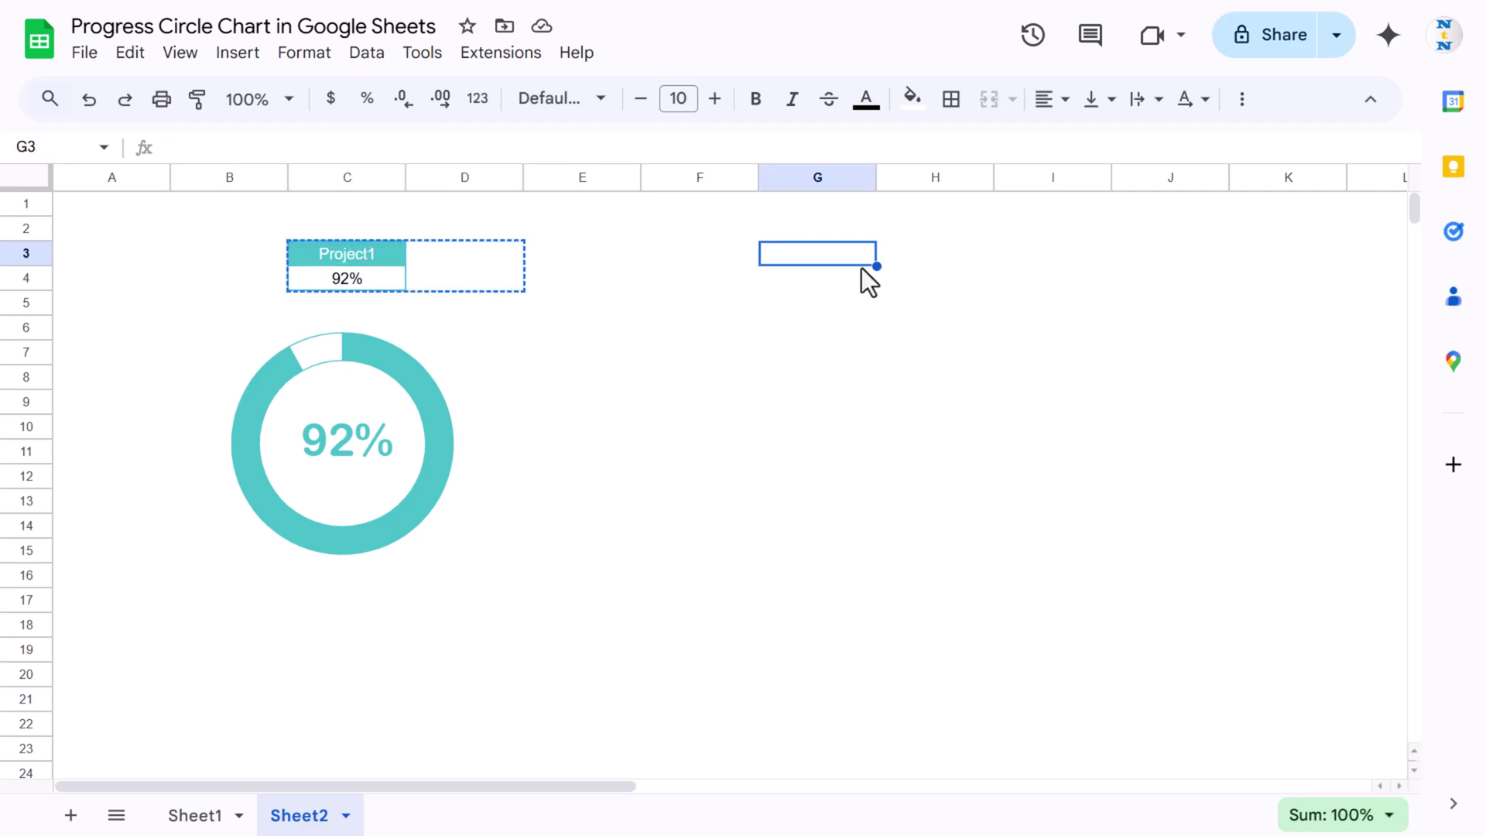
{"action": "key", "text": "ctrl+v"}
{"action": "left_click", "coordinate": [856, 325]}
{"action": "left_click", "coordinate": [384, 339]}
{"action": "left_click", "coordinate": [727, 331]}
{"action": "key", "text": "ctrl+v"}
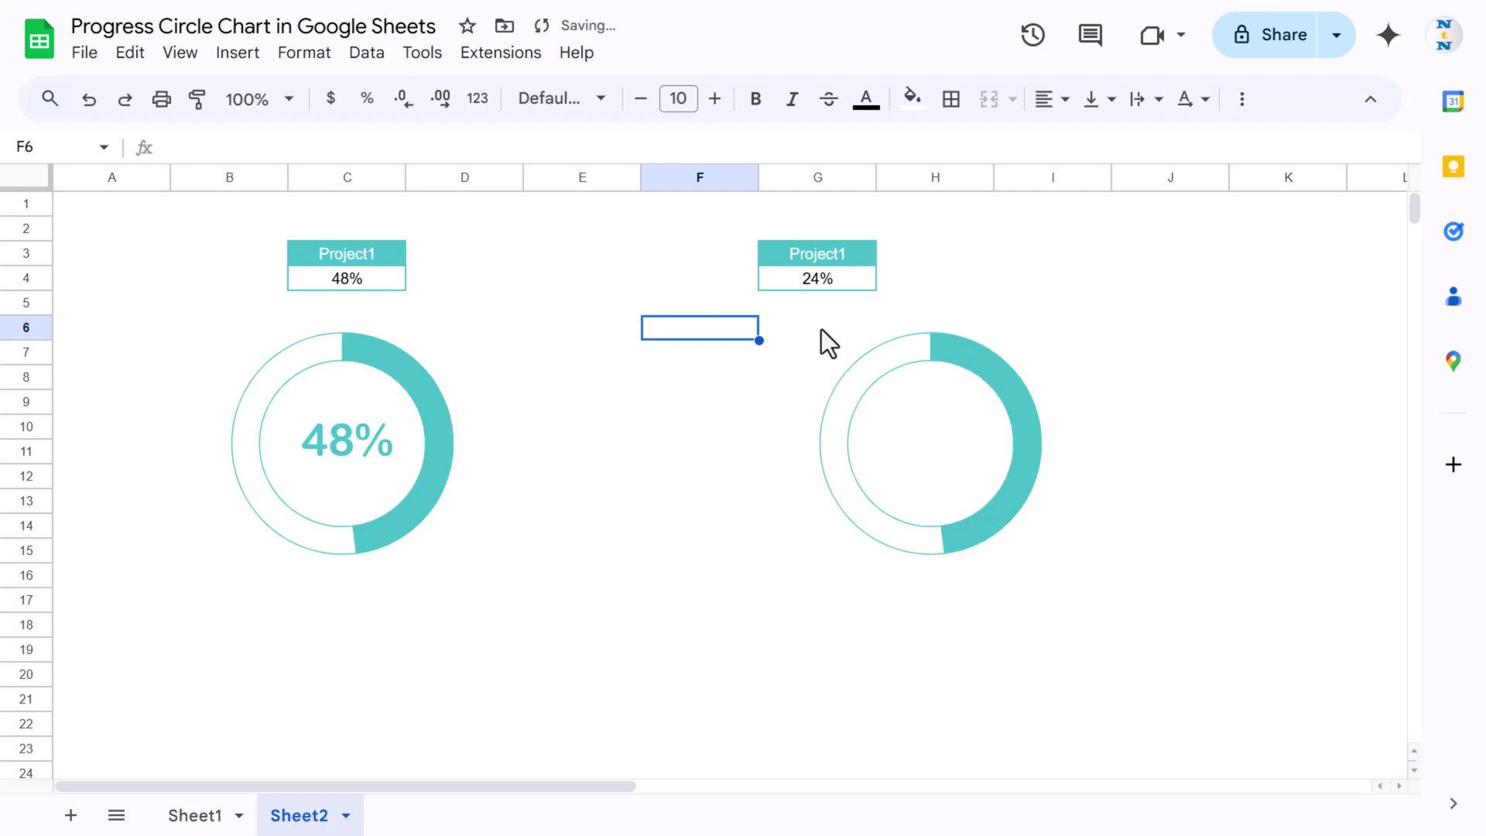
{"action": "left_click_drag", "start_coordinate": [978, 334], "coordinate": [1242, 322]}
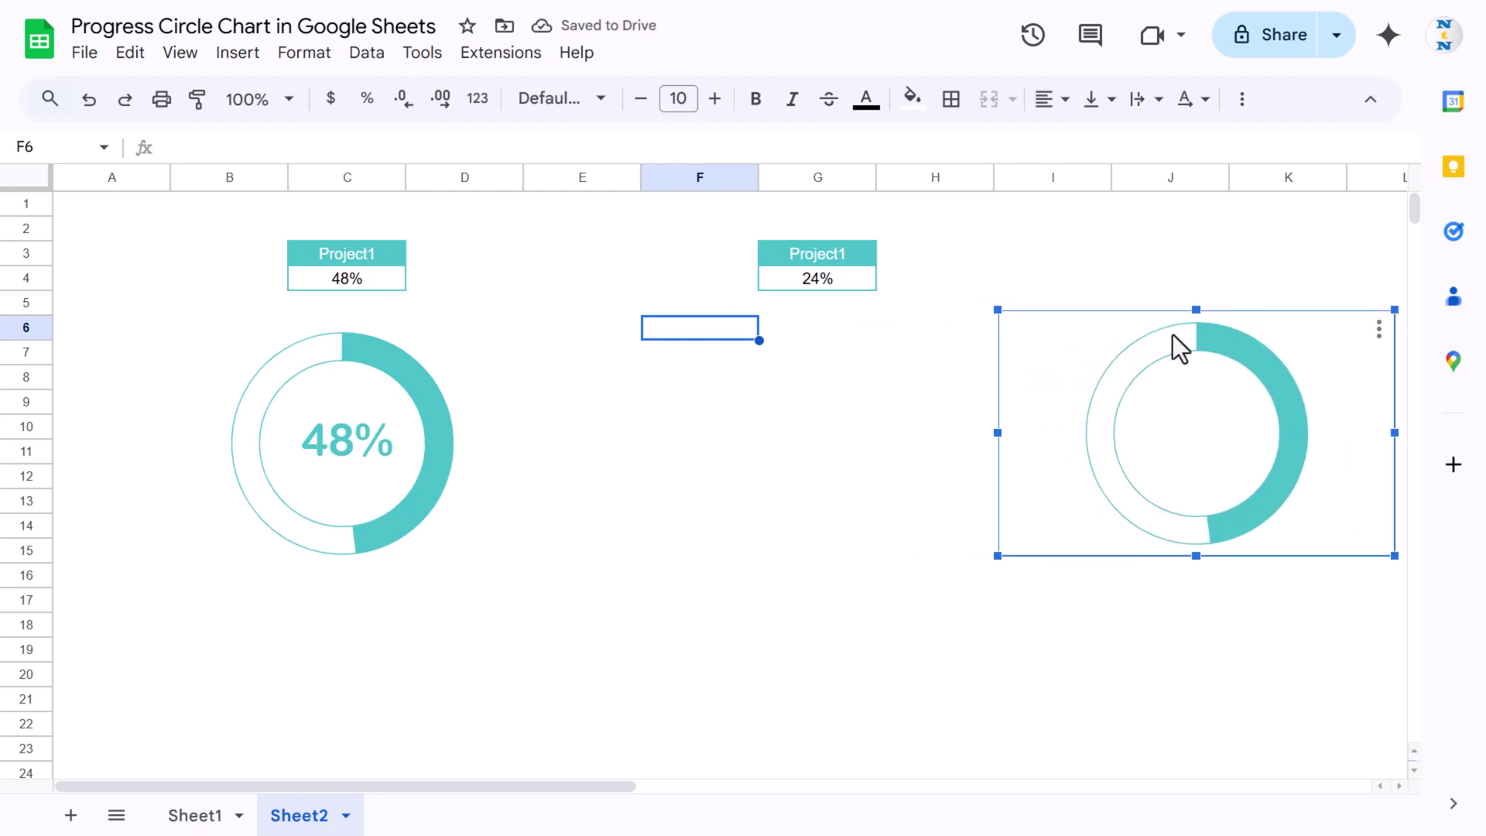
{"action": "left_click", "coordinate": [573, 427]}
- Copy the percentage label to G9 and link it to the second project's value with =G4
{"action": "key", "text": "Left"}
{"action": "key", "text": "Left"}
{"action": "key", "text": "Left"}
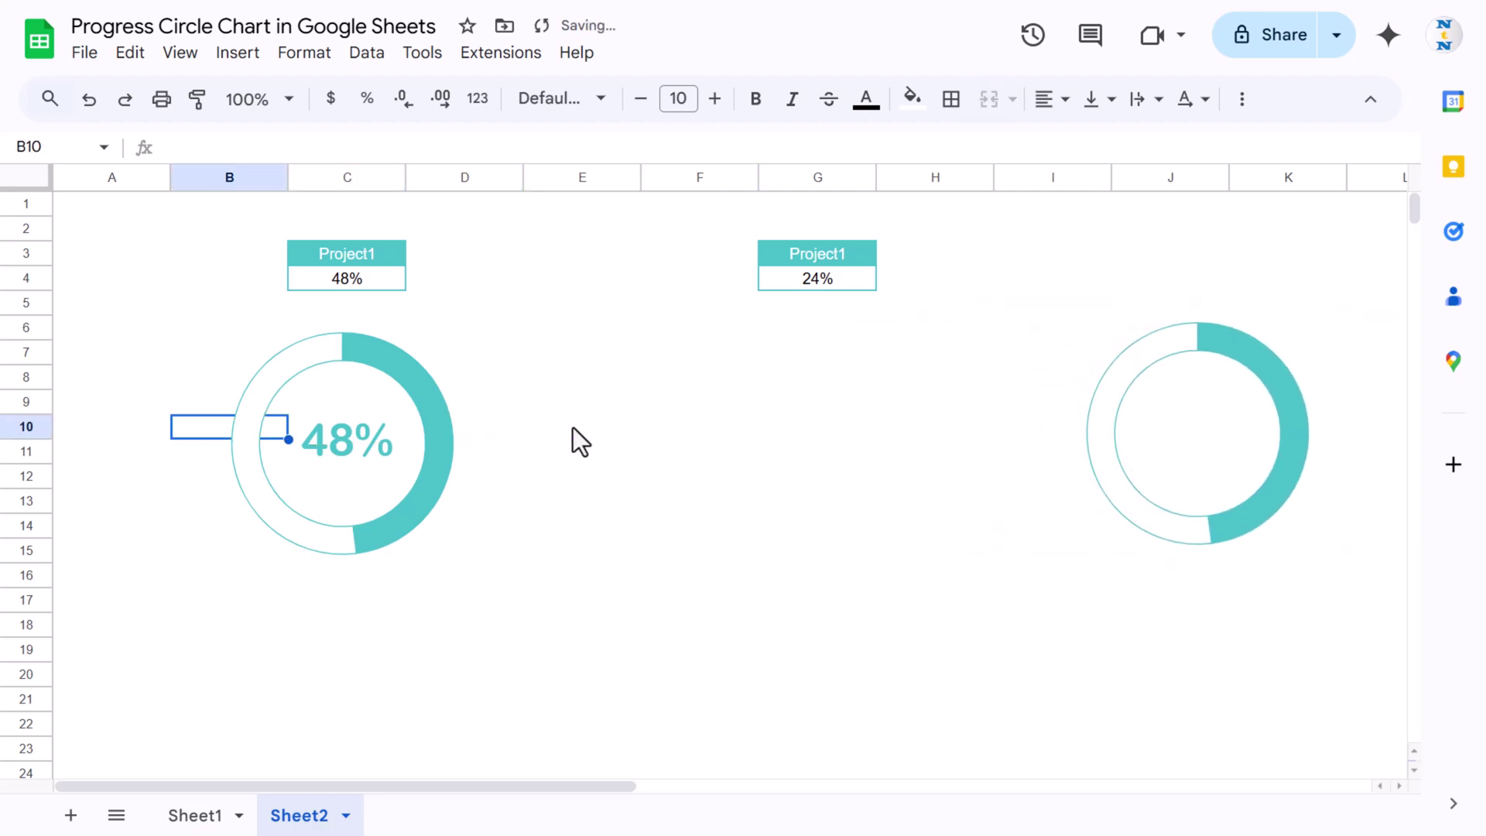
{"action": "key", "text": "Right"}
{"action": "left_click", "coordinate": [803, 399]}
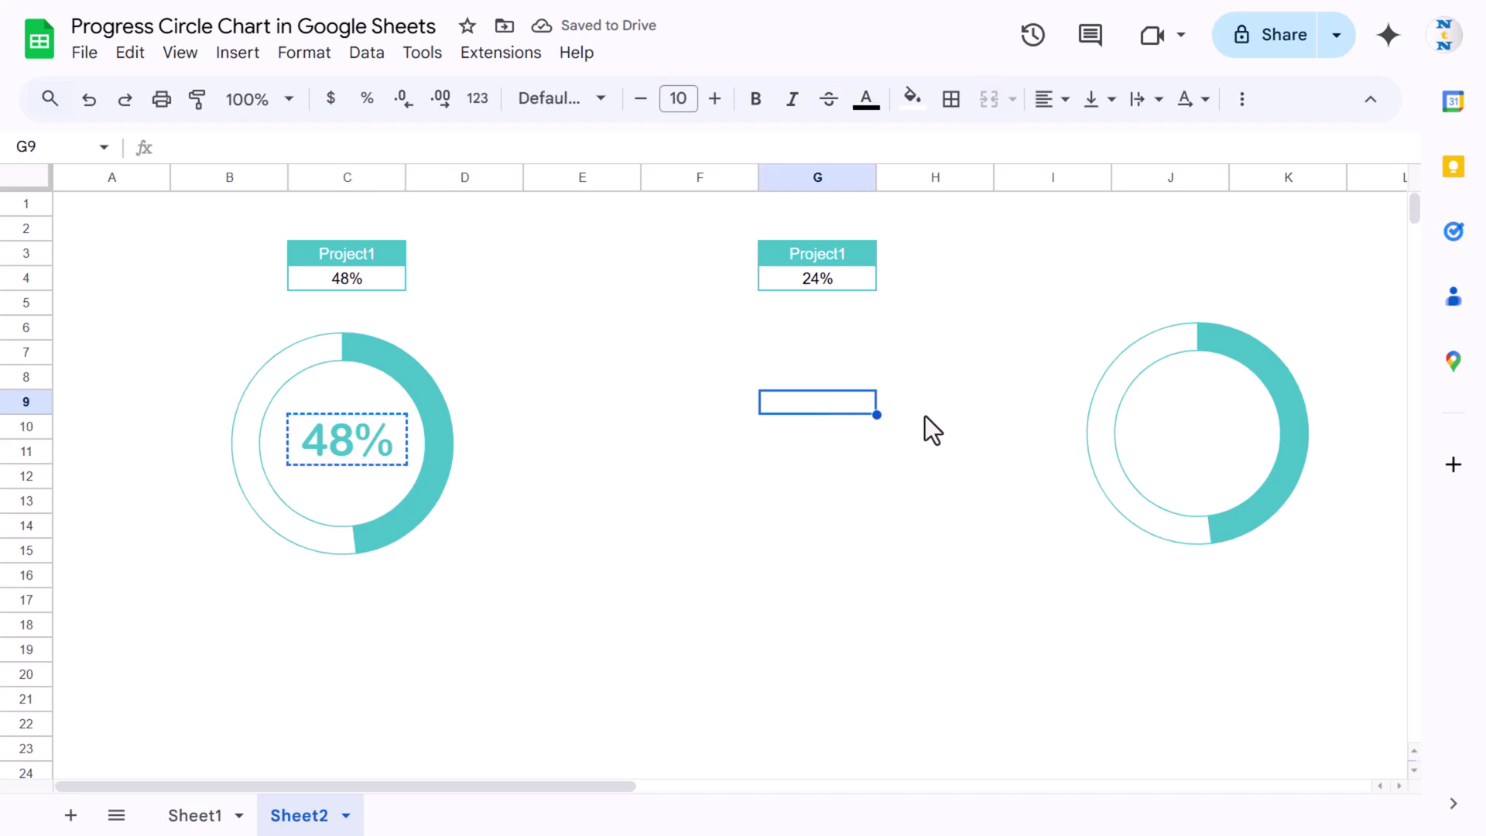
{"action": "key", "text": "ctrl+v"}
{"action": "type", "text": "="}
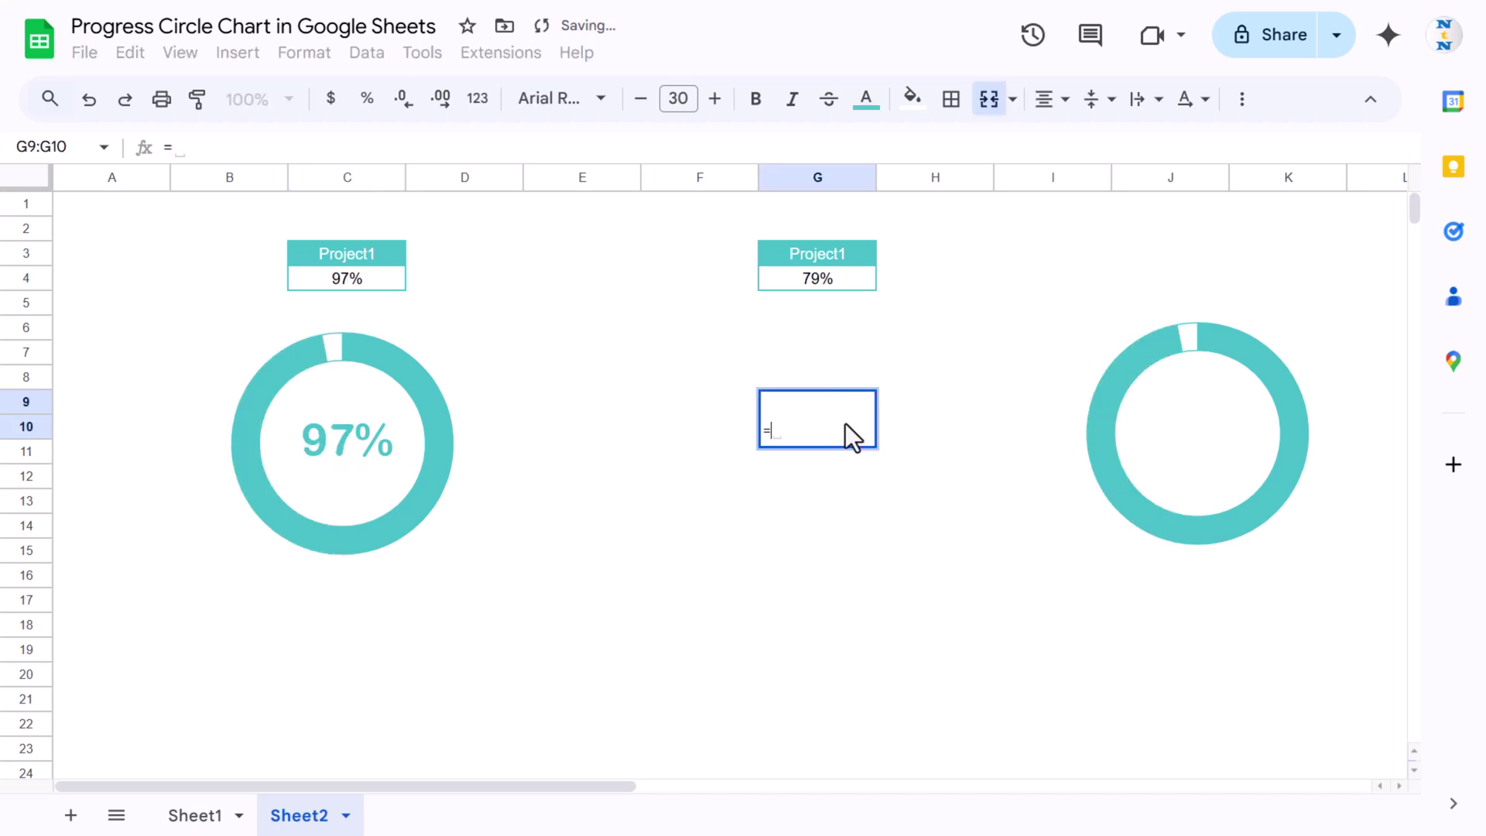
{"action": "left_click", "coordinate": [842, 277]}
{"action": "key", "text": "Return"}
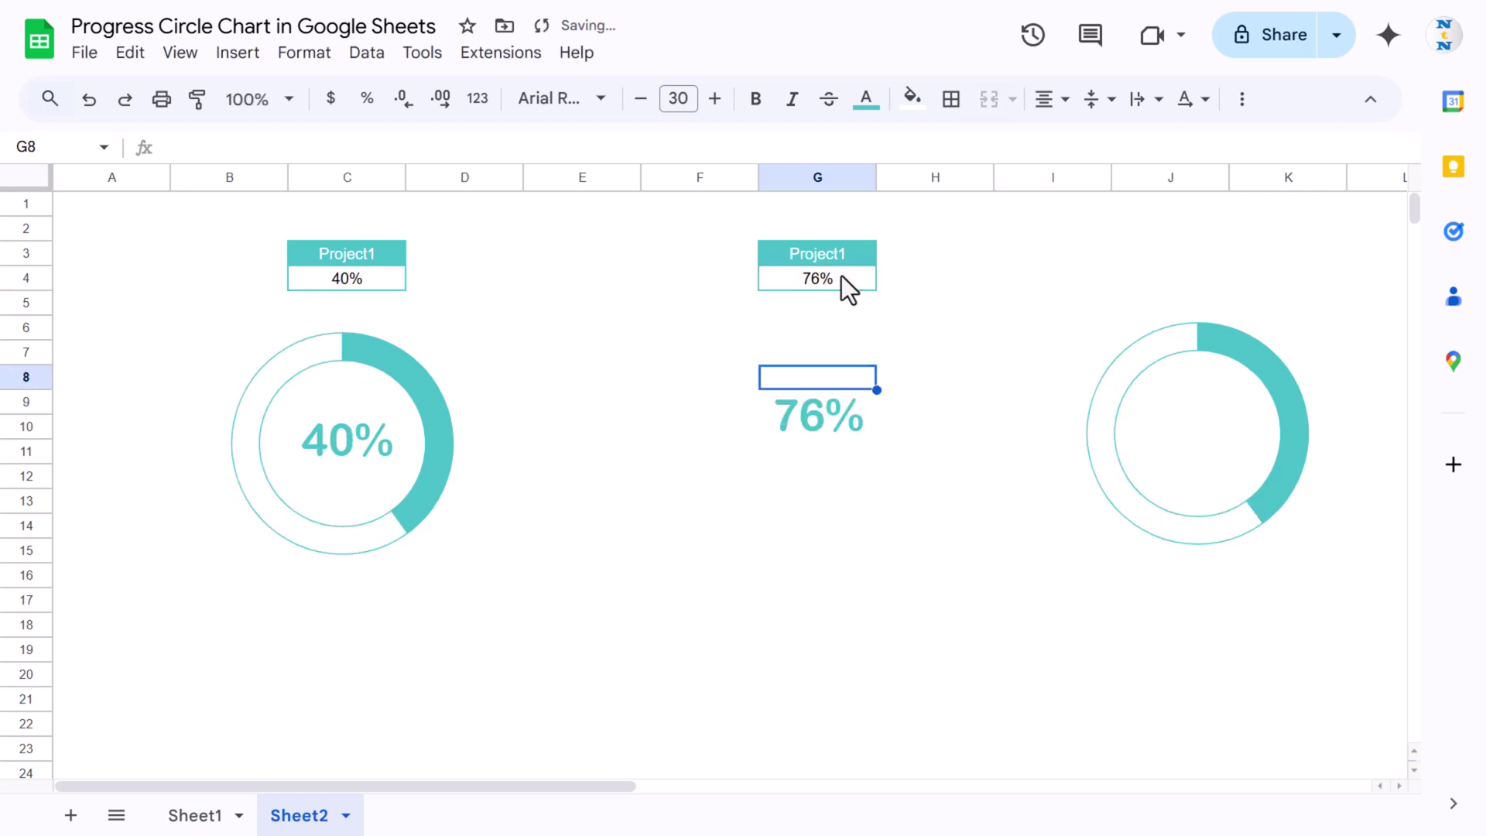
- Move the right ring chart beside the 76% label, slightly lower
{"action": "left_click", "coordinate": [1310, 339]}
{"action": "left_click_drag", "start_coordinate": [1309, 339], "coordinate": [1209, 309]}
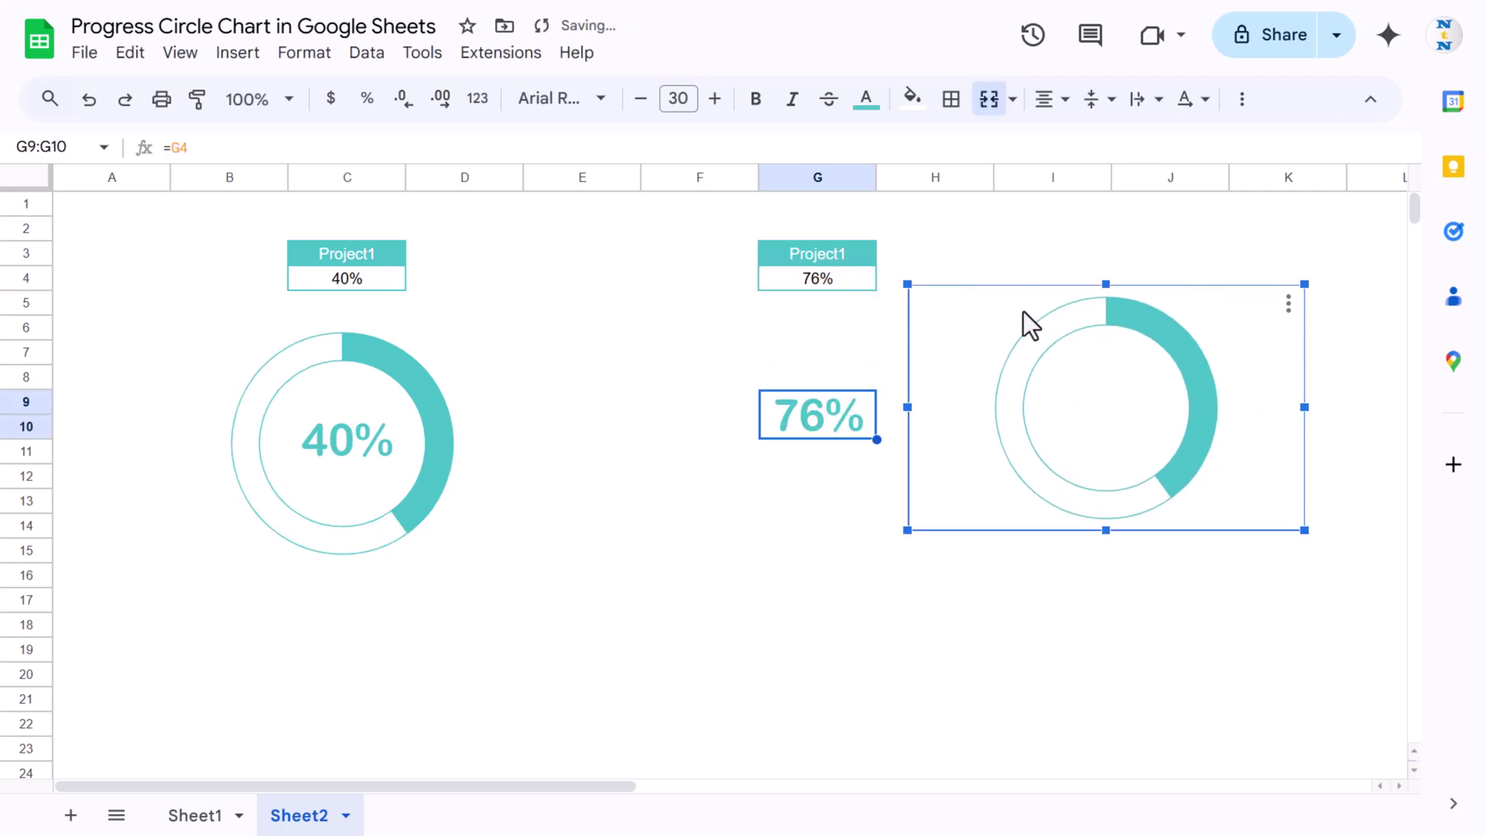
{"action": "left_click_drag", "start_coordinate": [1217, 326], "coordinate": [1224, 352]}
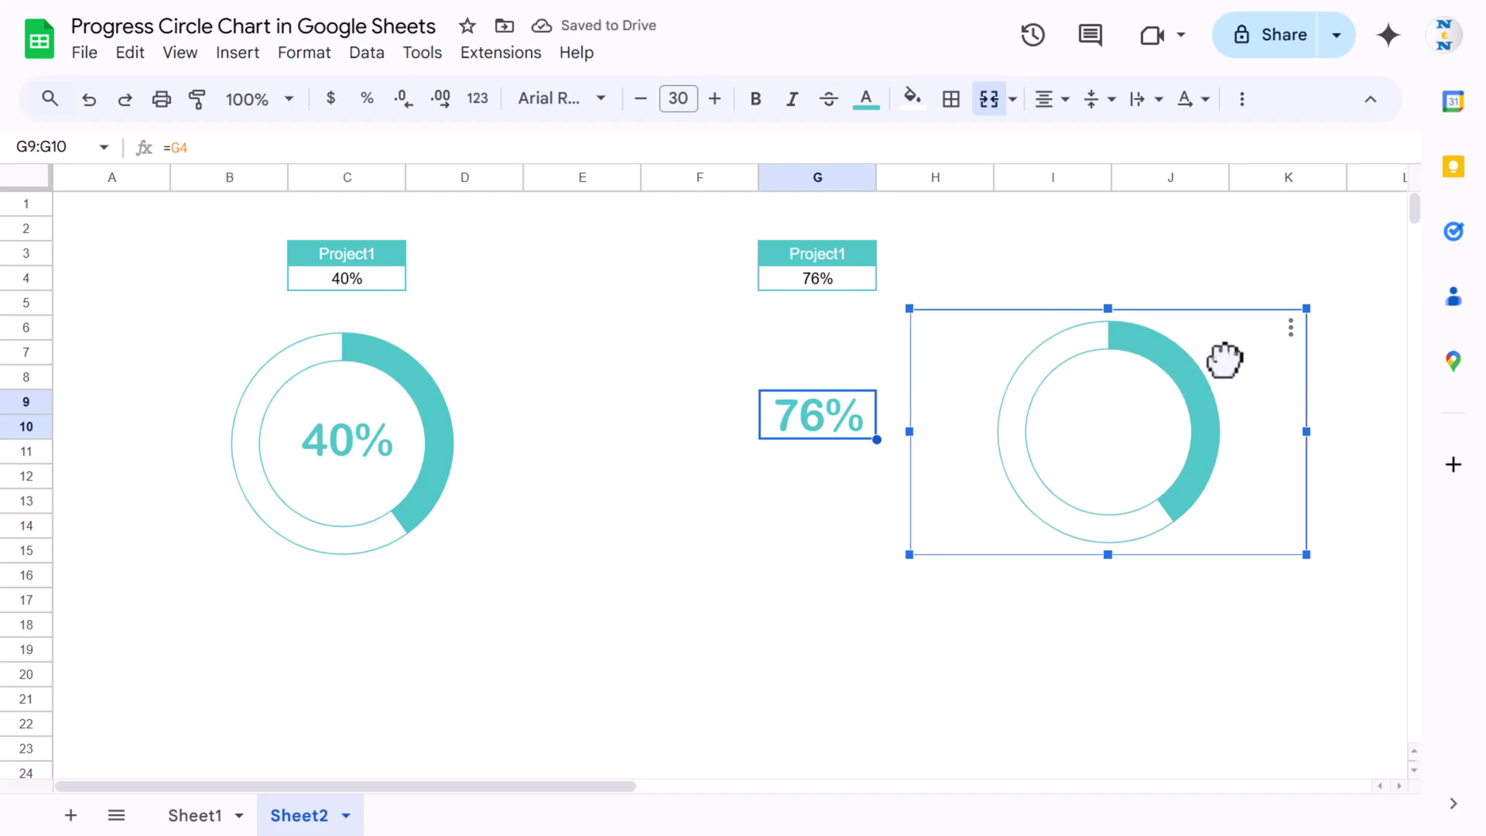
{"action": "left_click", "coordinate": [829, 249]}
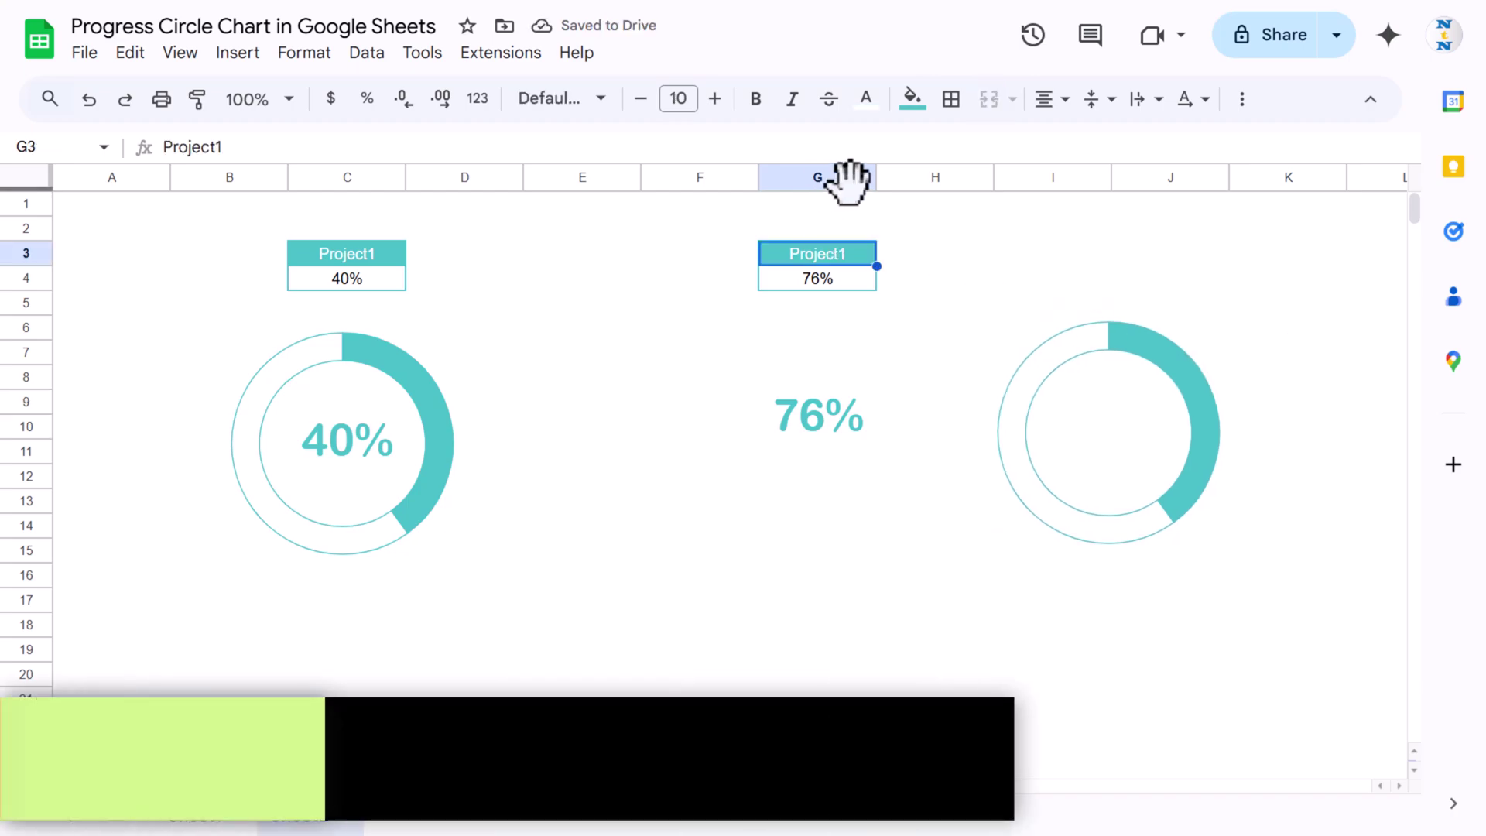
{"action": "left_click", "coordinate": [1257, 386]}
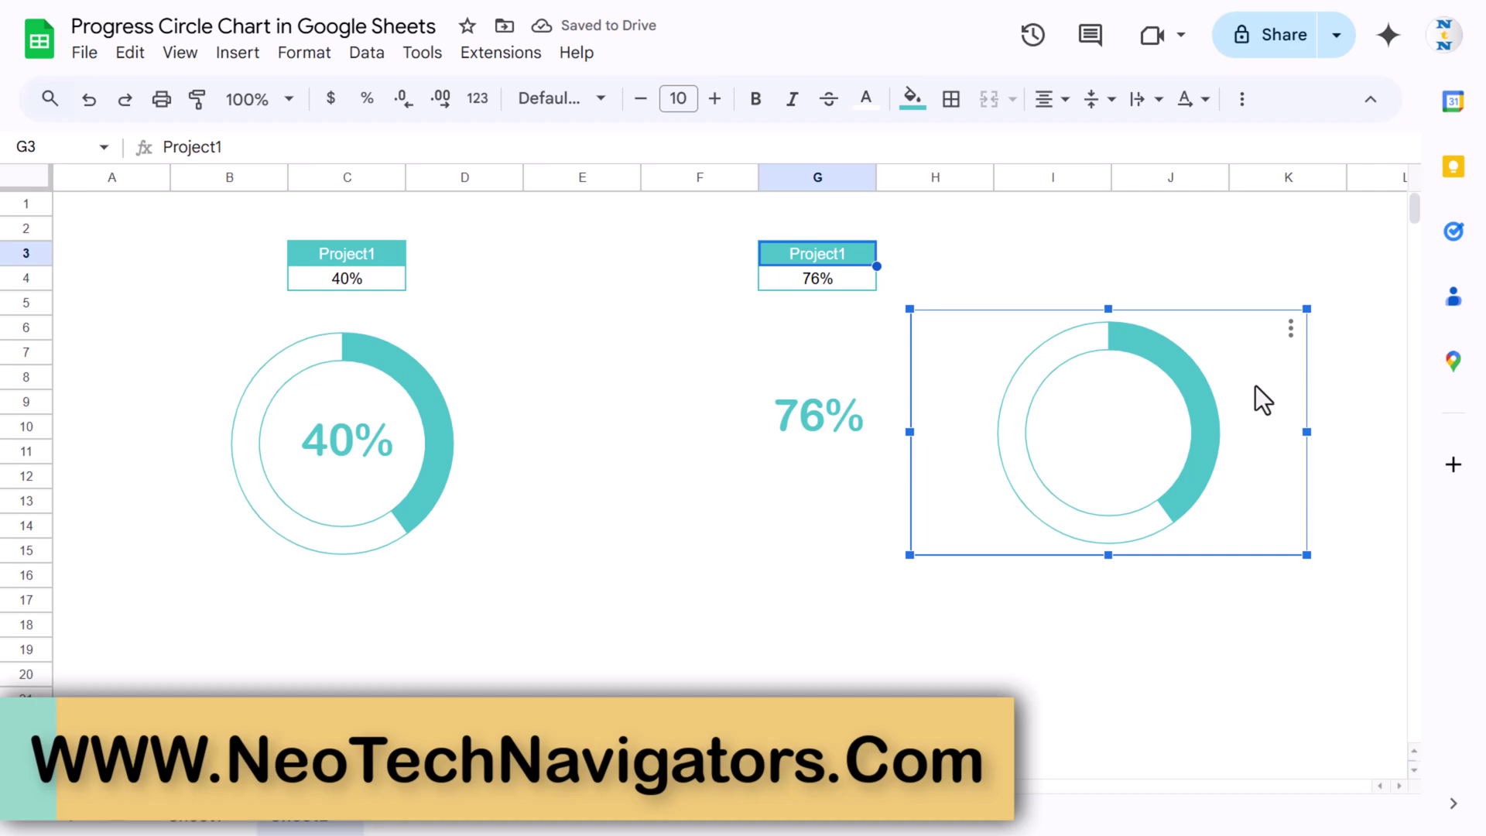
- Change the copied chart's data range from C3:D4 to G3:H4
{"action": "double_click", "coordinate": [1236, 352]}
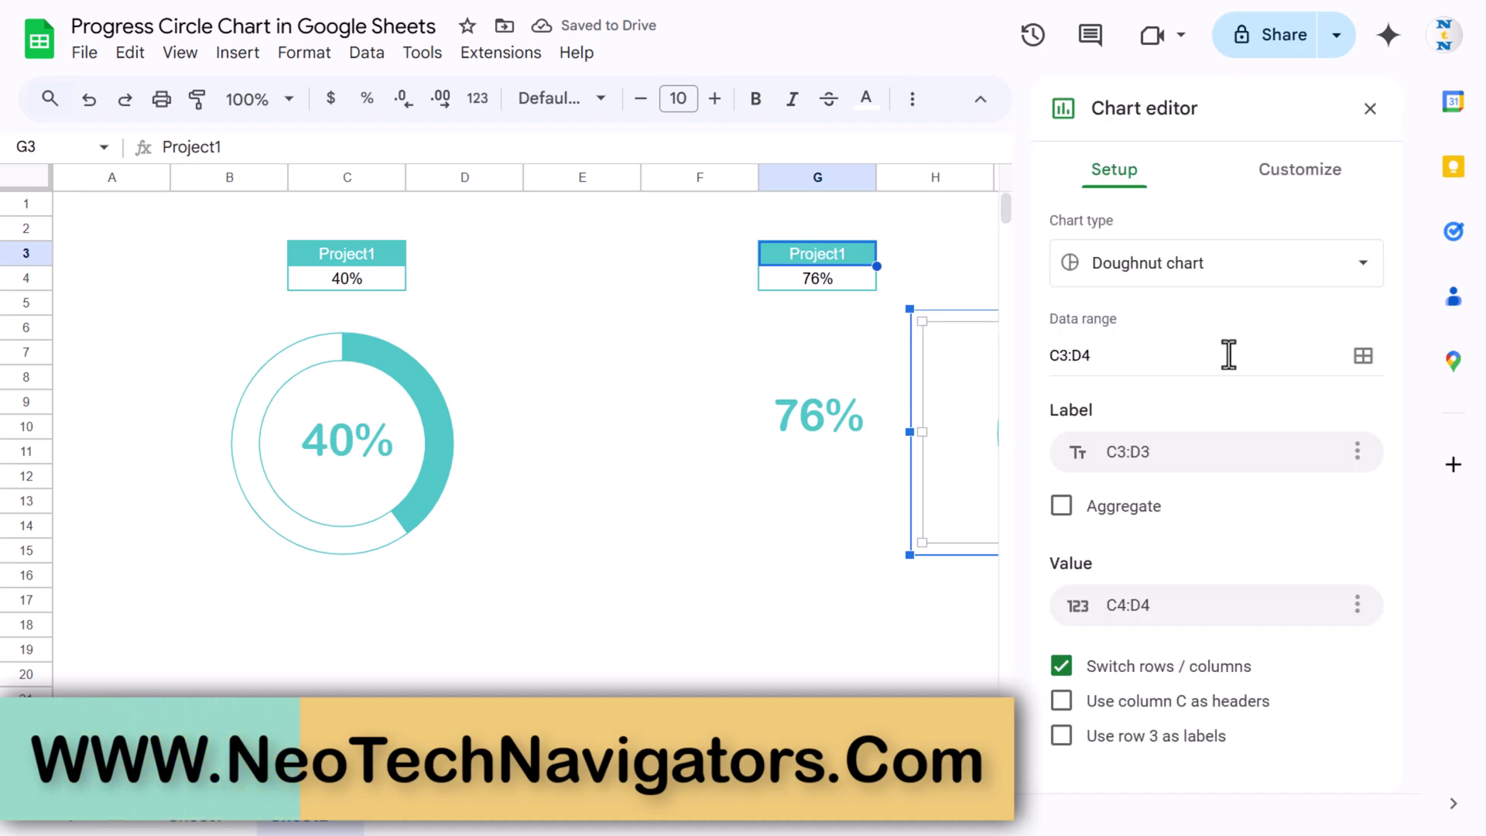
{"action": "left_click", "coordinate": [1056, 357]}
{"action": "key", "text": "BackSpace"}
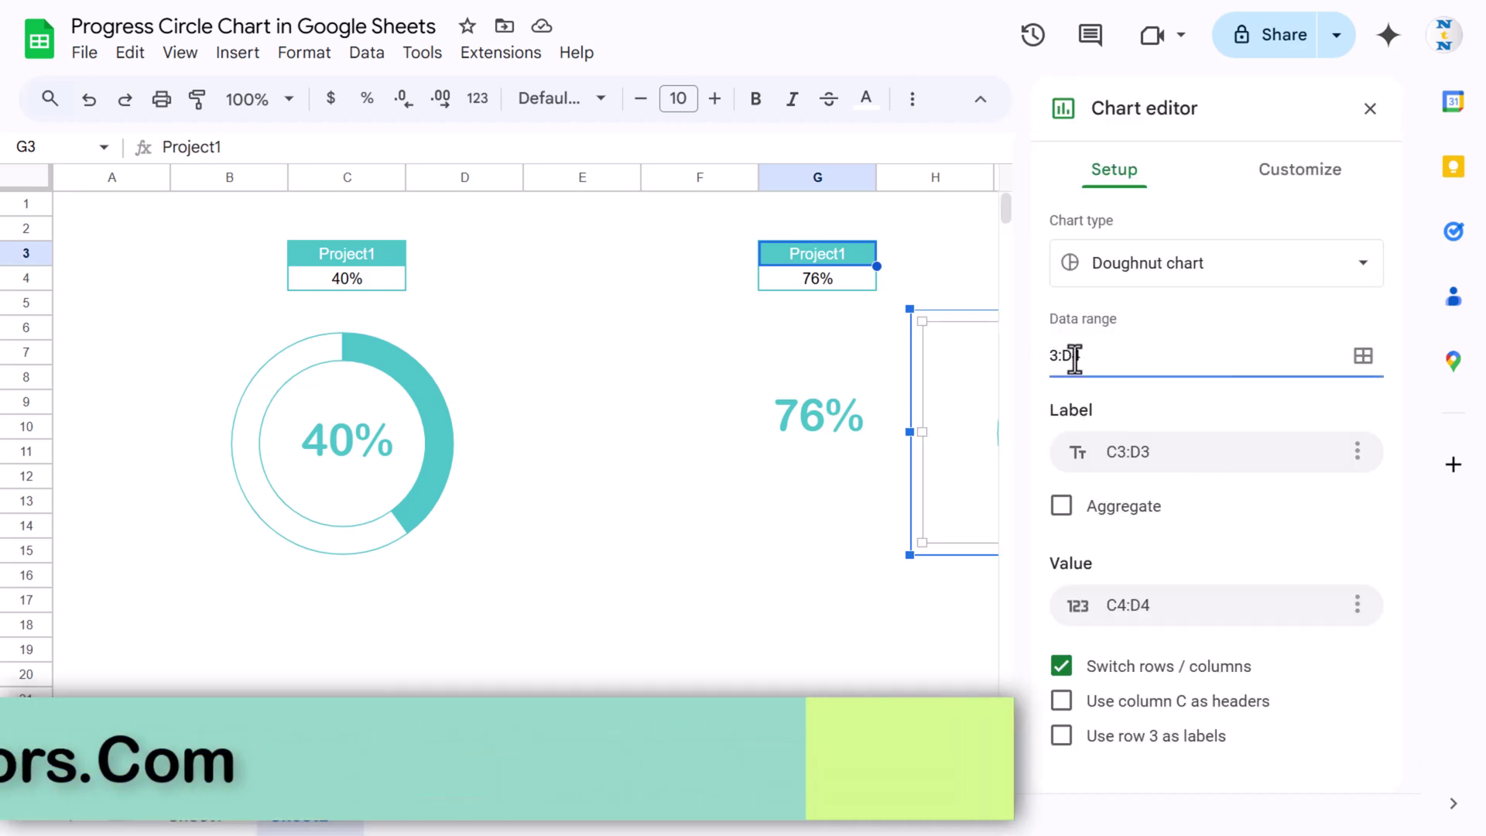
{"action": "type", "text": "G"}
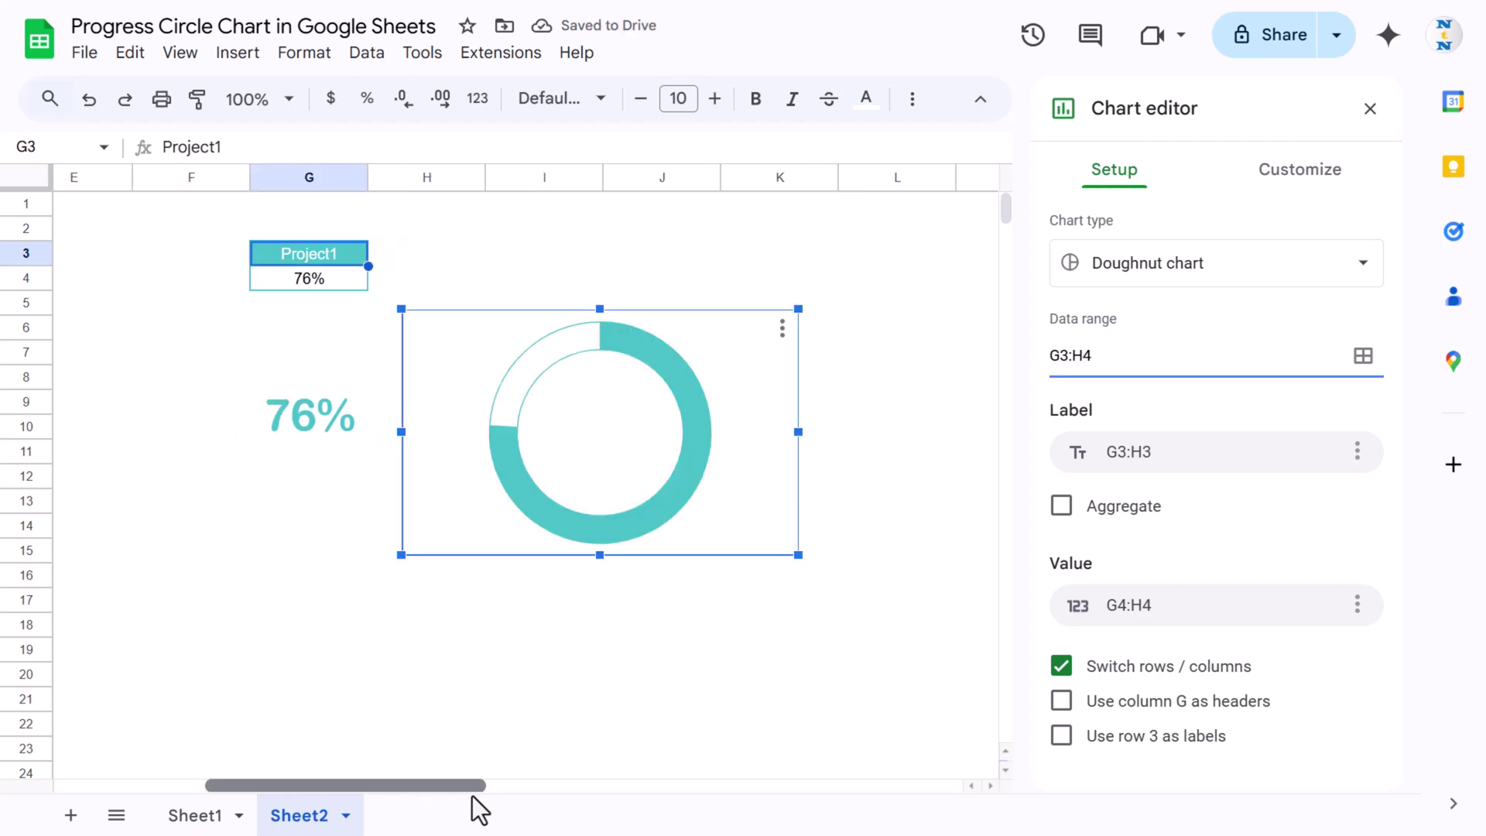
{"action": "left_click", "coordinate": [470, 786]}
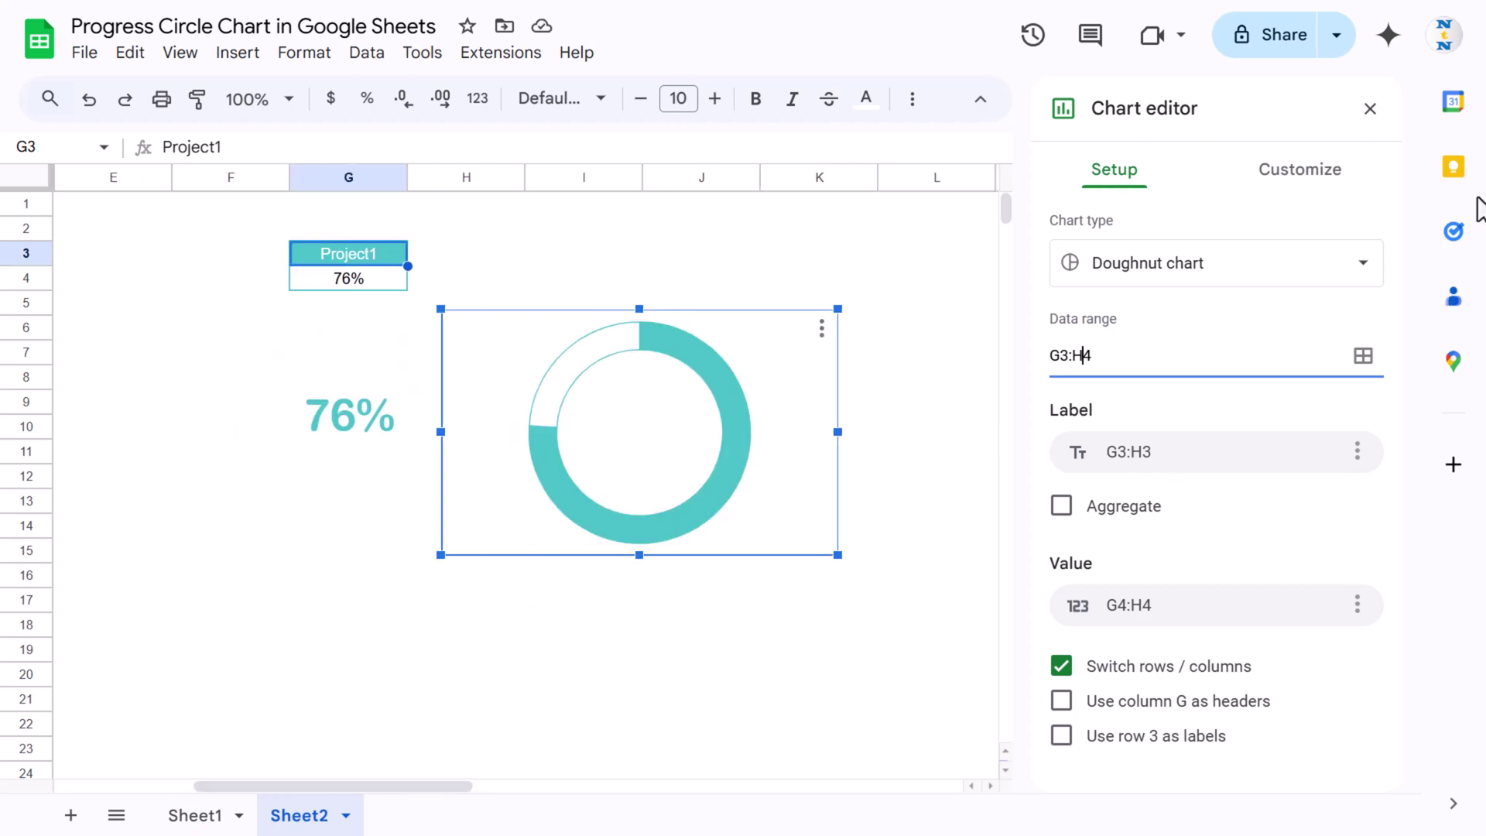
- Set the second doughnut chart's border colour to orange
{"action": "left_click", "coordinate": [1314, 192]}
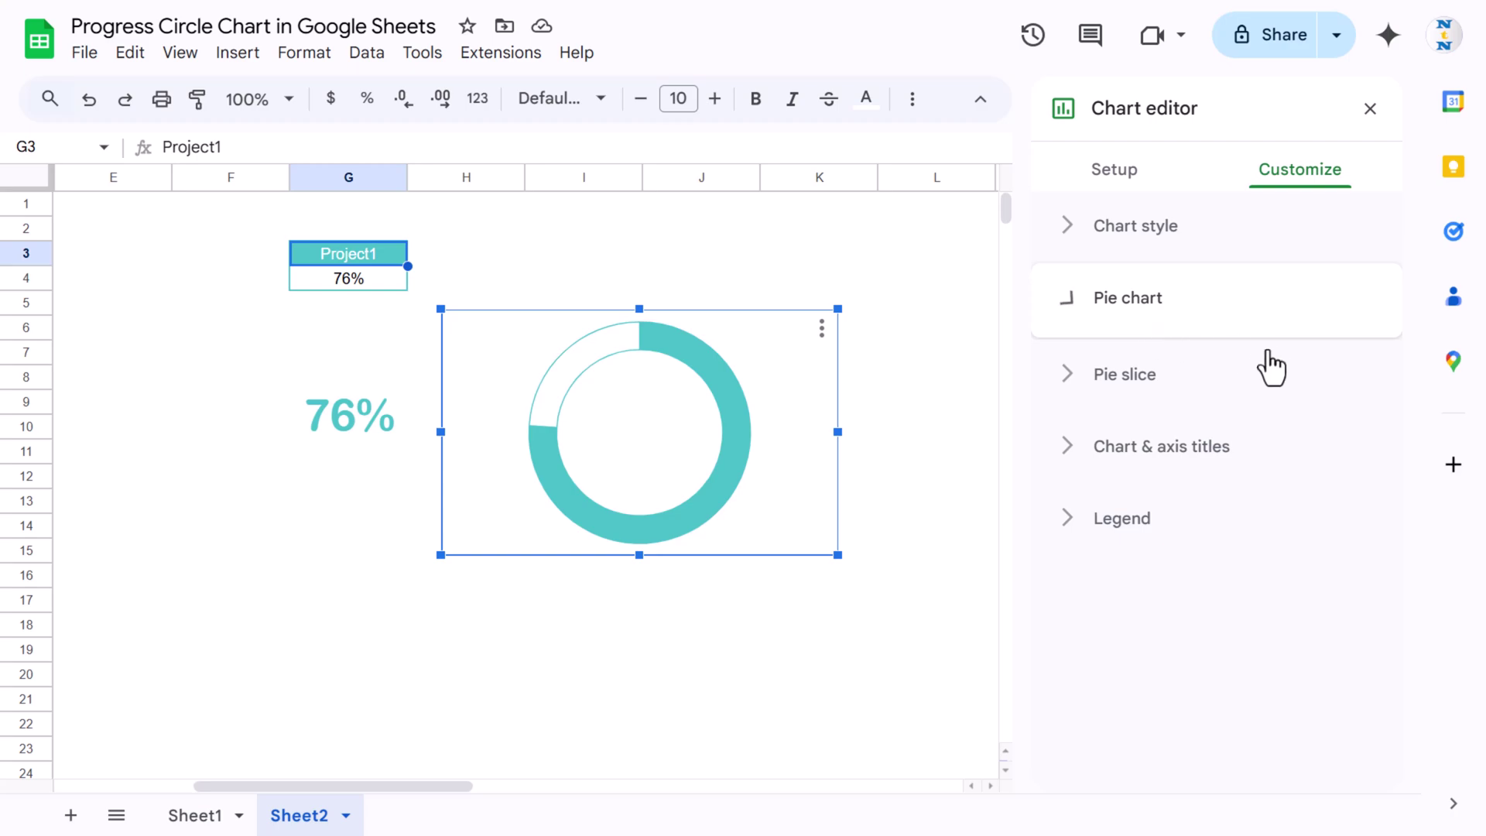
{"action": "left_click", "coordinate": [1169, 329]}
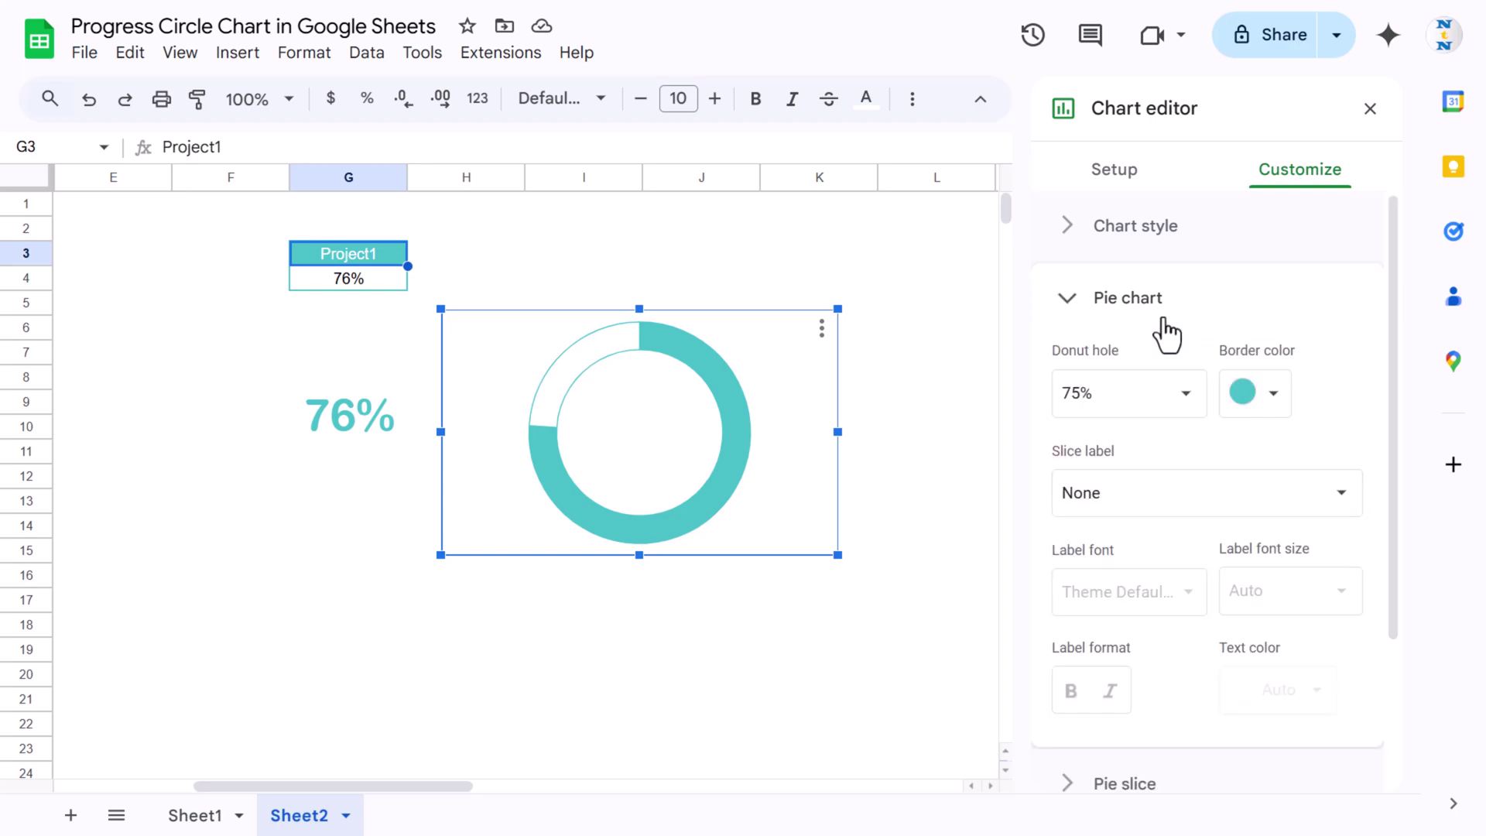
{"action": "left_click", "coordinate": [1274, 408]}
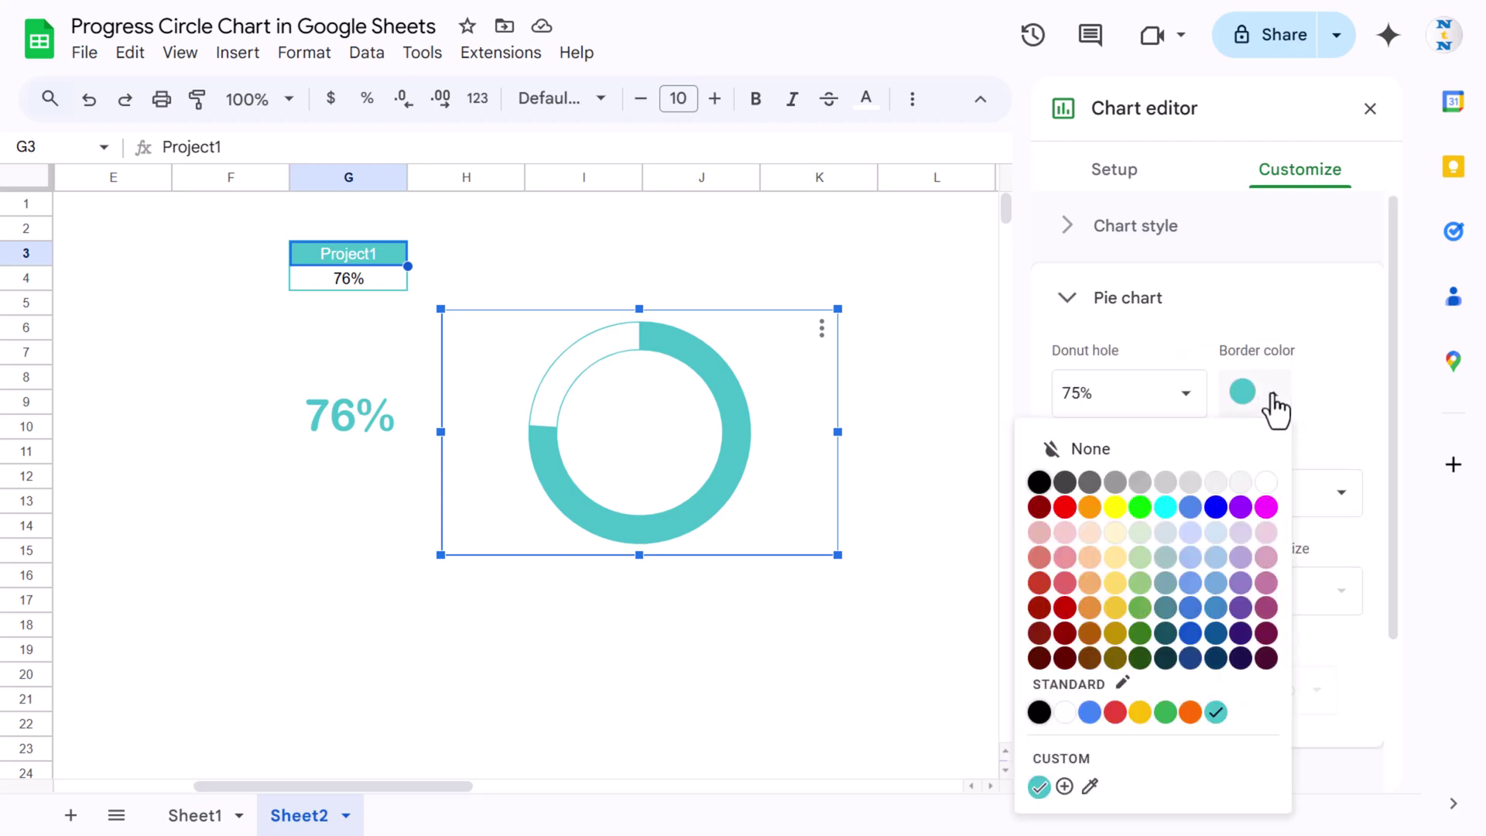
{"action": "left_click", "coordinate": [1089, 609]}
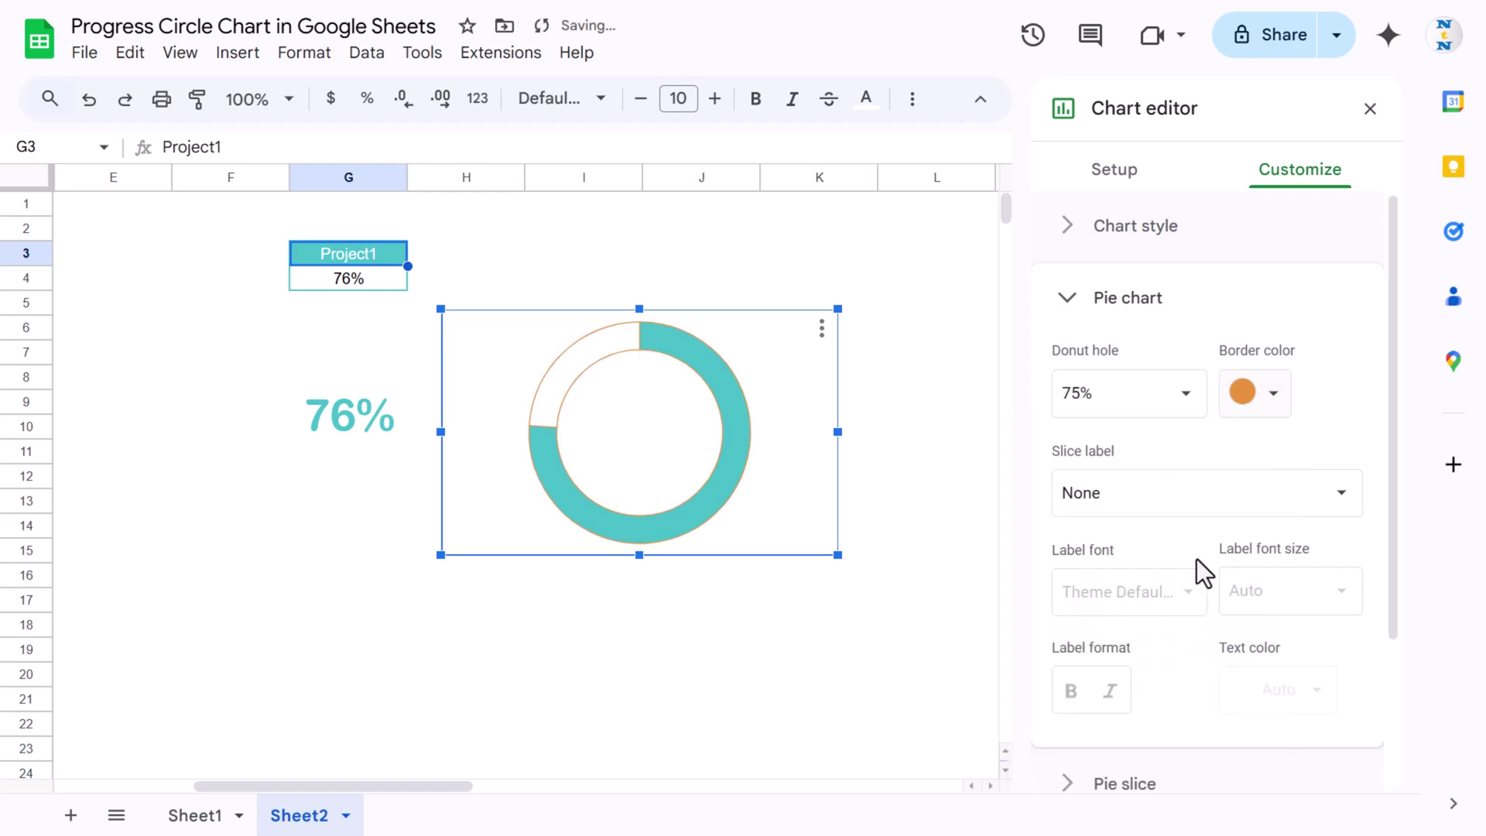
{"action": "left_click", "coordinate": [1126, 308]}
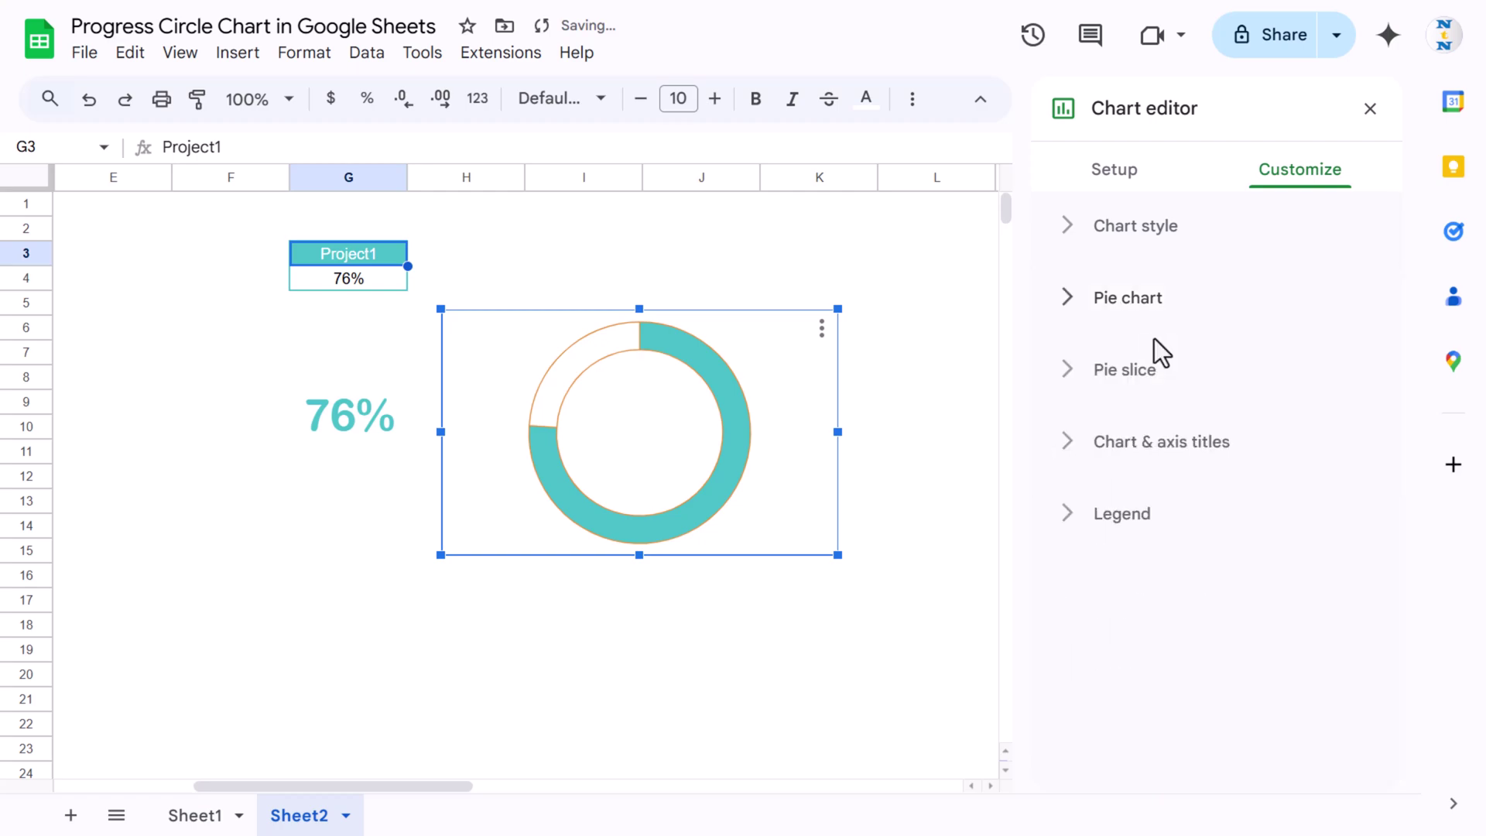
- Make the Project1 progress slice orange
{"action": "left_click", "coordinate": [1135, 372]}
{"action": "left_click", "coordinate": [1107, 534]}
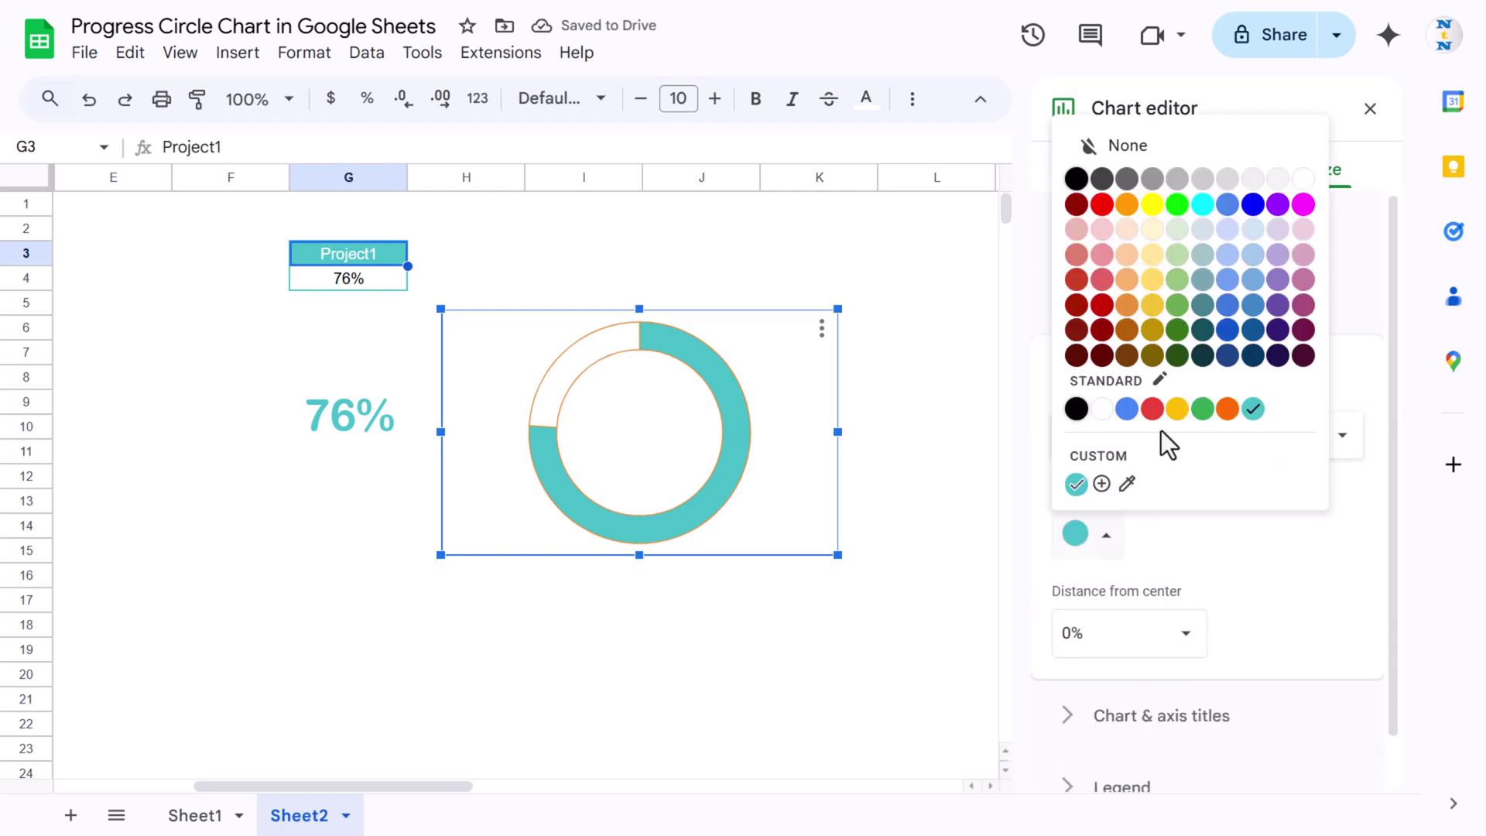
{"action": "left_click", "coordinate": [1151, 305]}
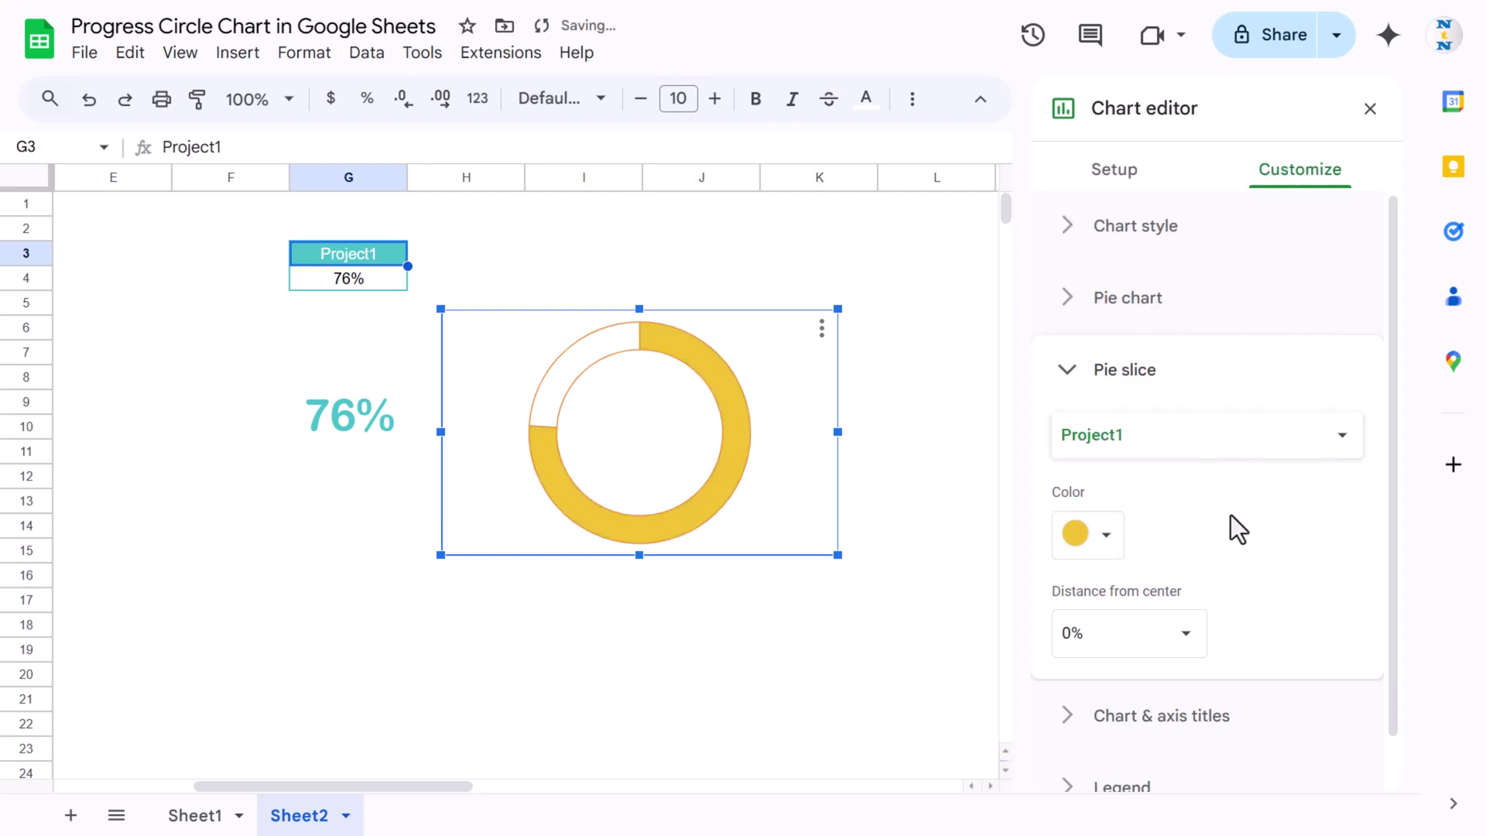
{"action": "left_click", "coordinate": [1106, 536]}
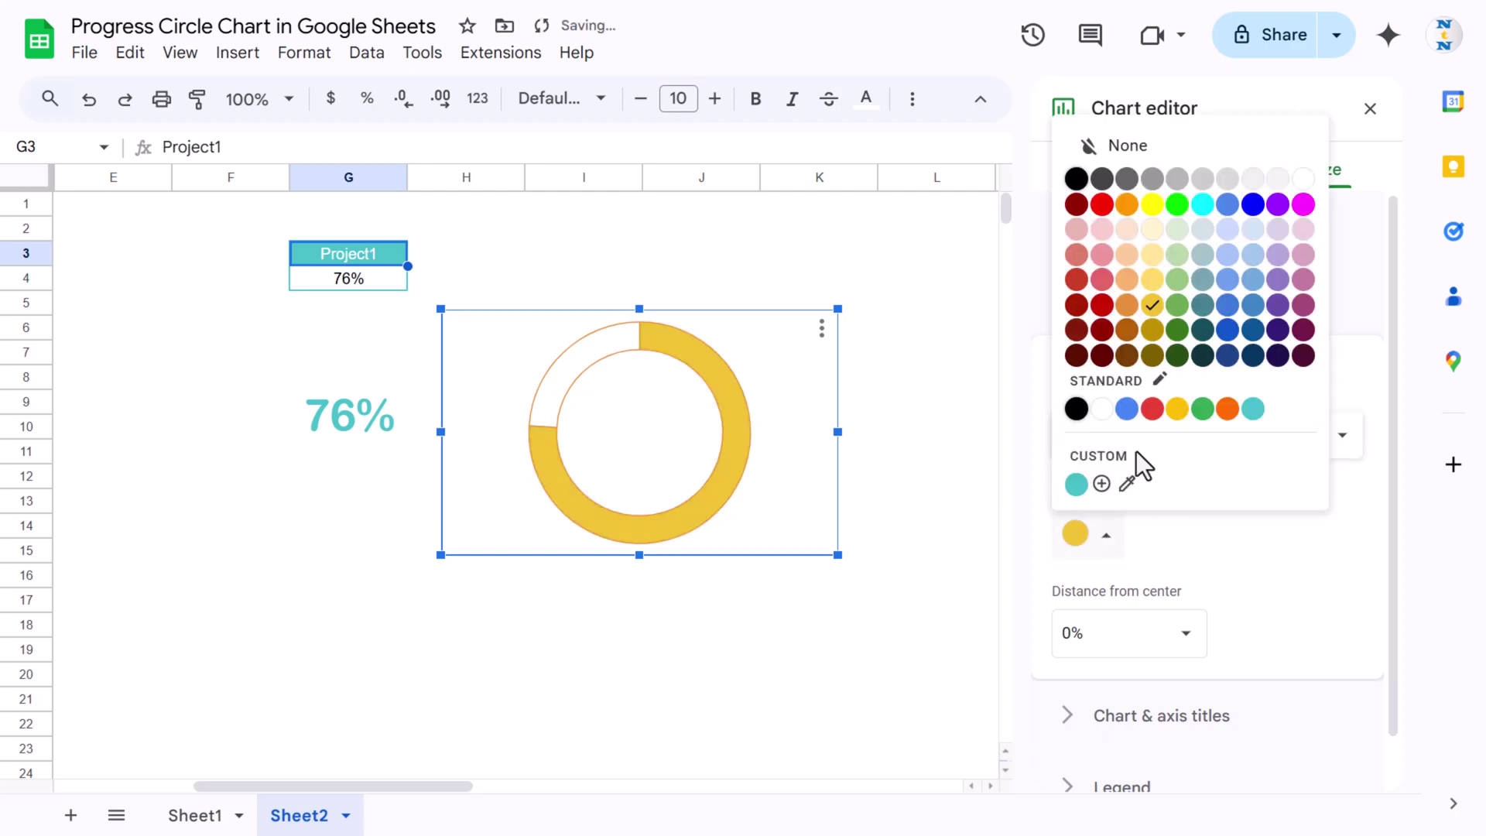
{"action": "left_click", "coordinate": [1136, 321]}
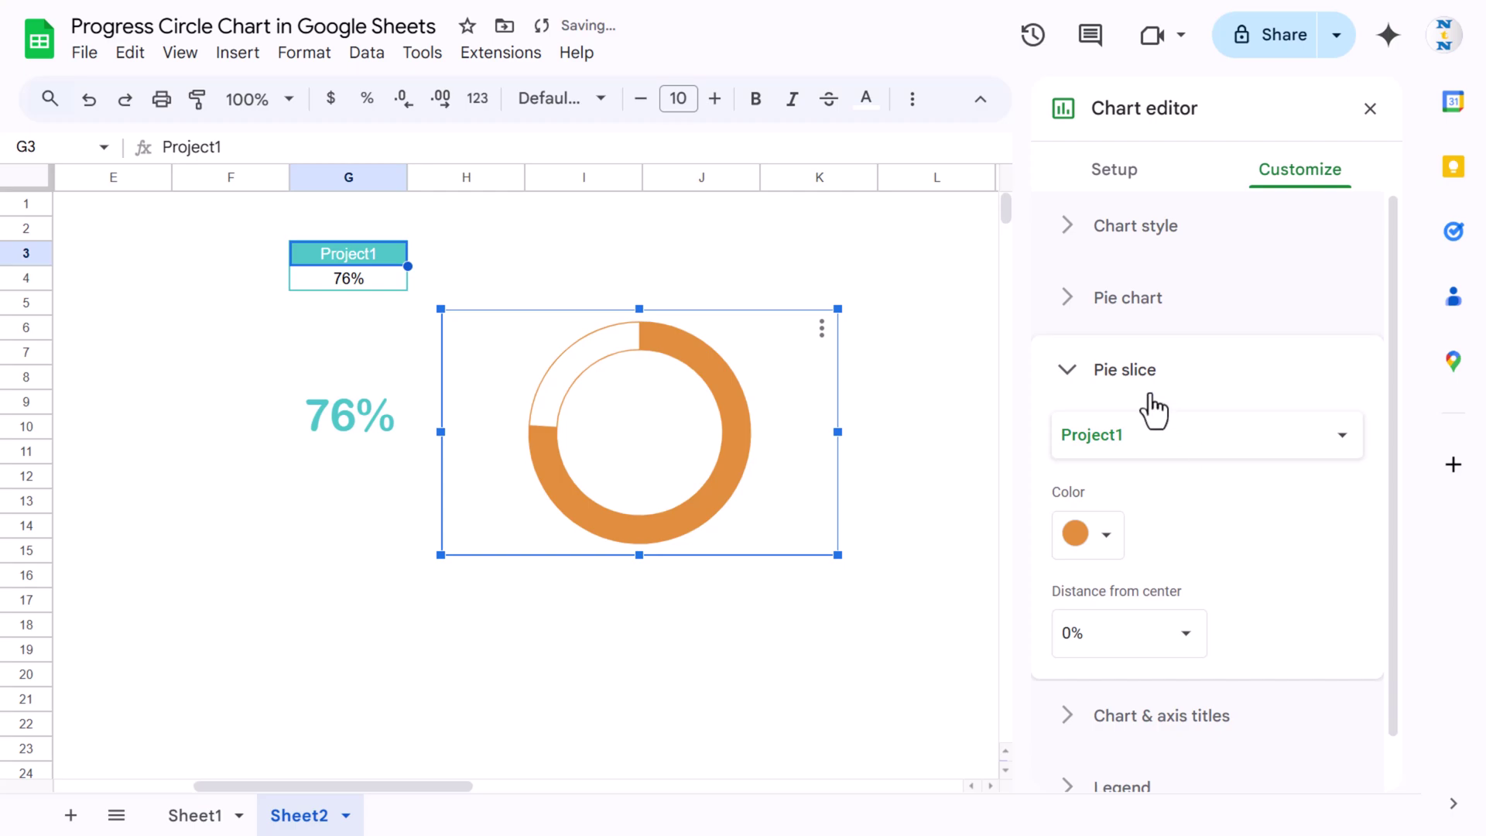
{"action": "left_click", "coordinate": [357, 413]}
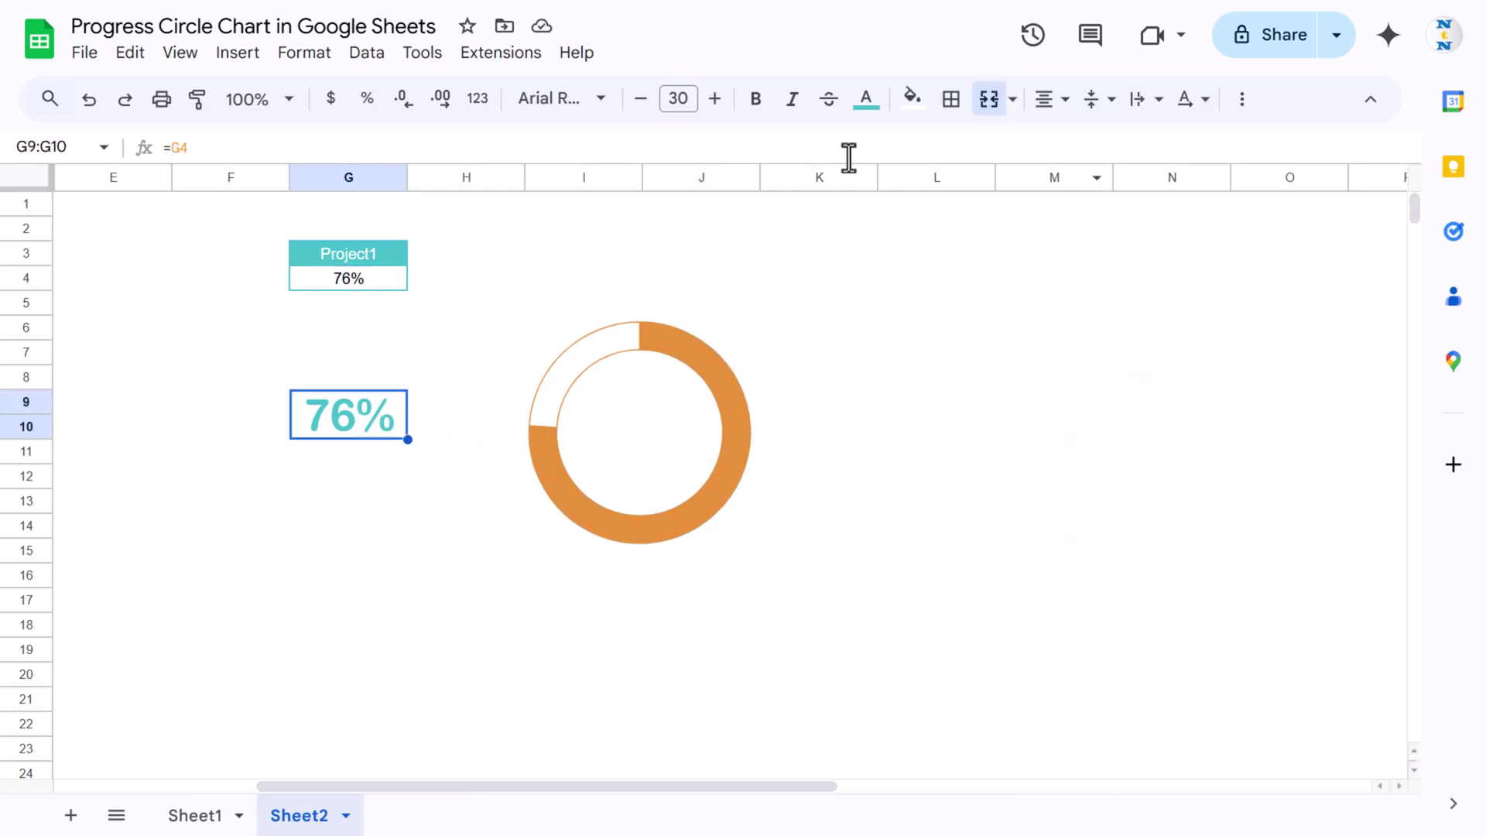
- Make the 76% label text orange and fill the Project1 header G3 orange
{"action": "left_click", "coordinate": [866, 99]}
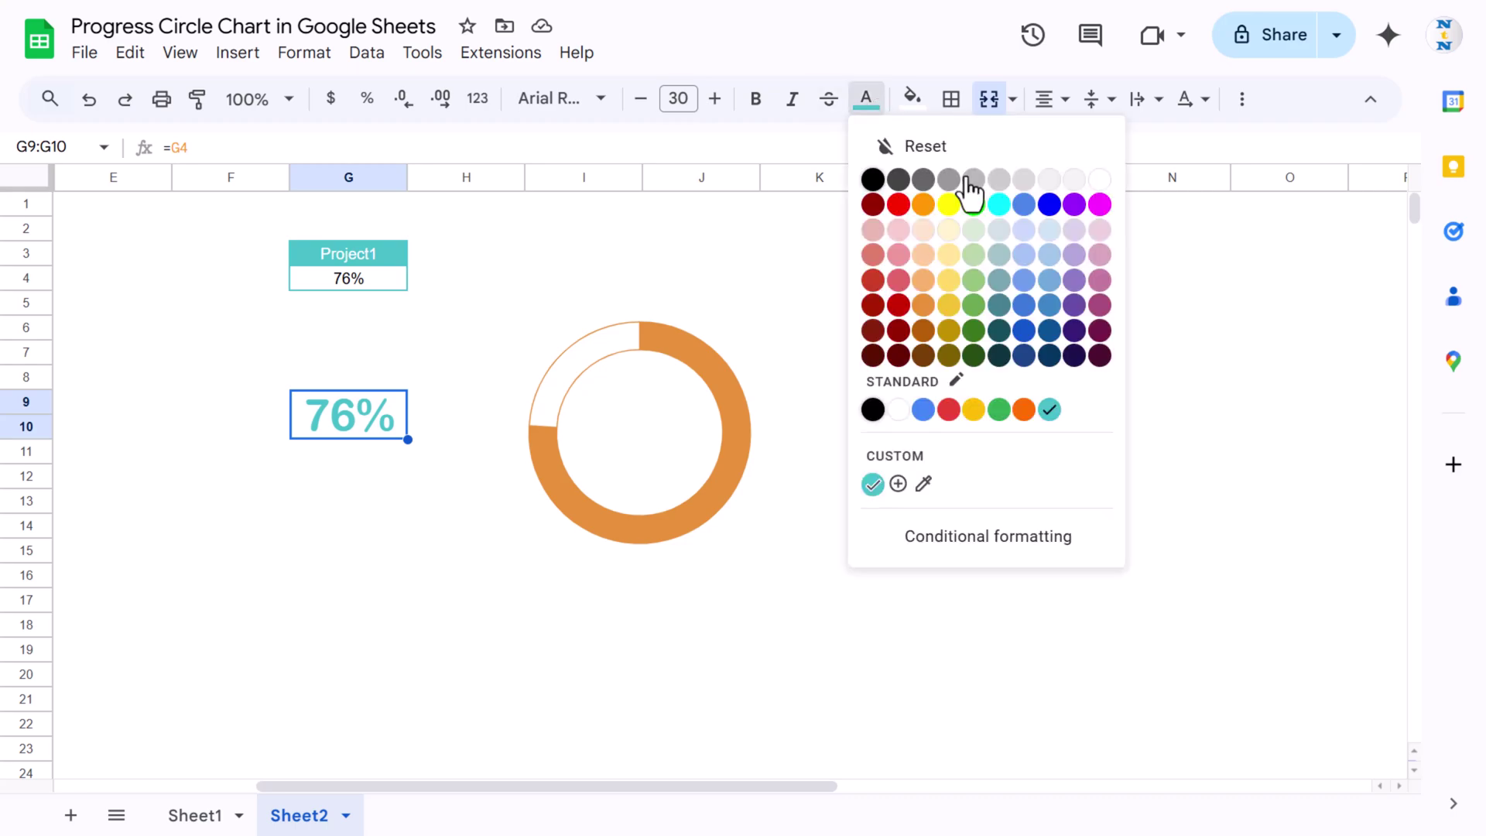
{"action": "left_click", "coordinate": [923, 305]}
{"action": "left_click", "coordinate": [368, 252]}
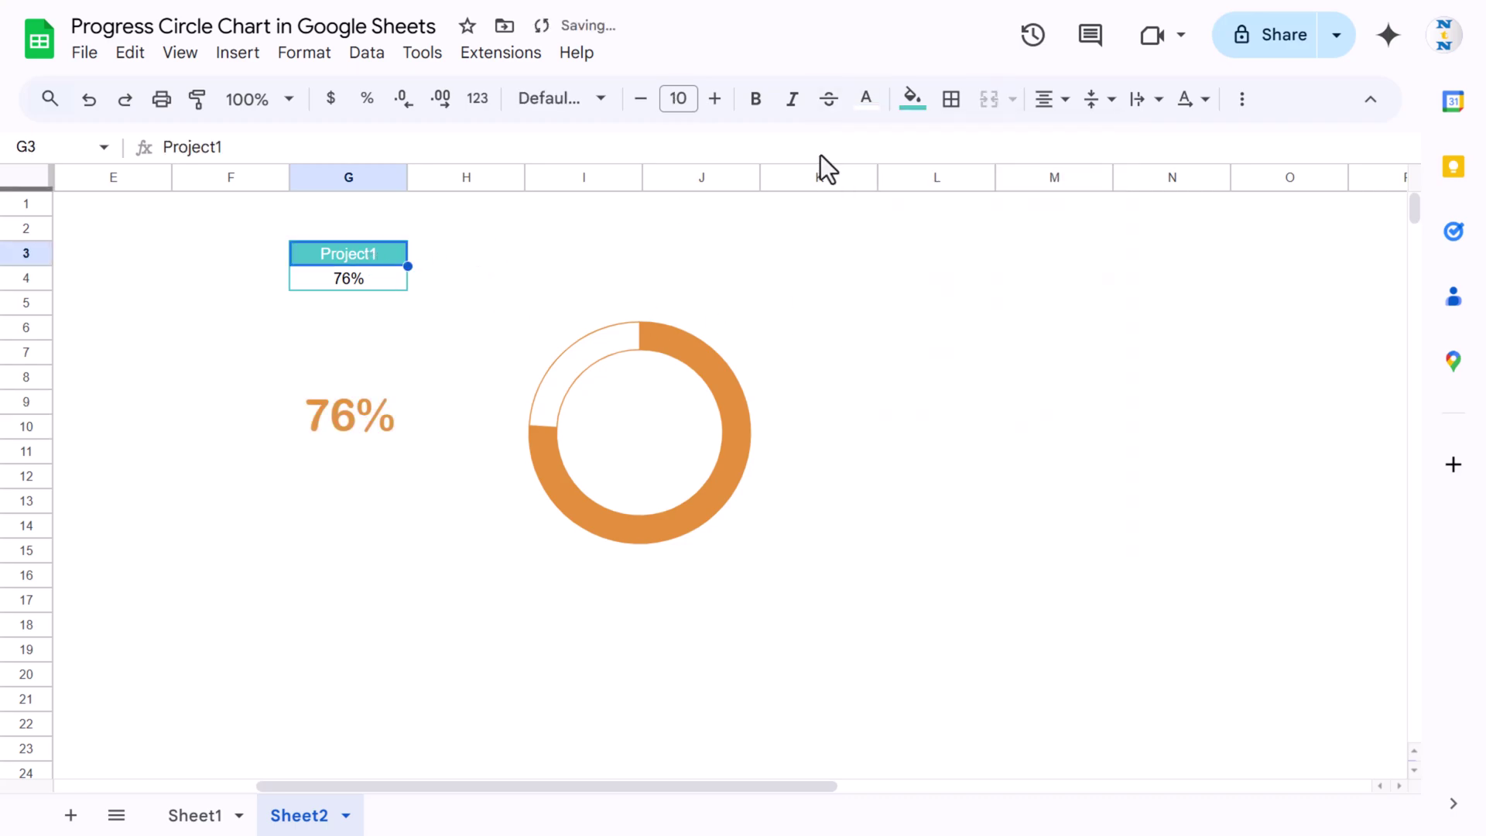
{"action": "left_click", "coordinate": [912, 99]}
{"action": "left_click", "coordinate": [970, 305]}
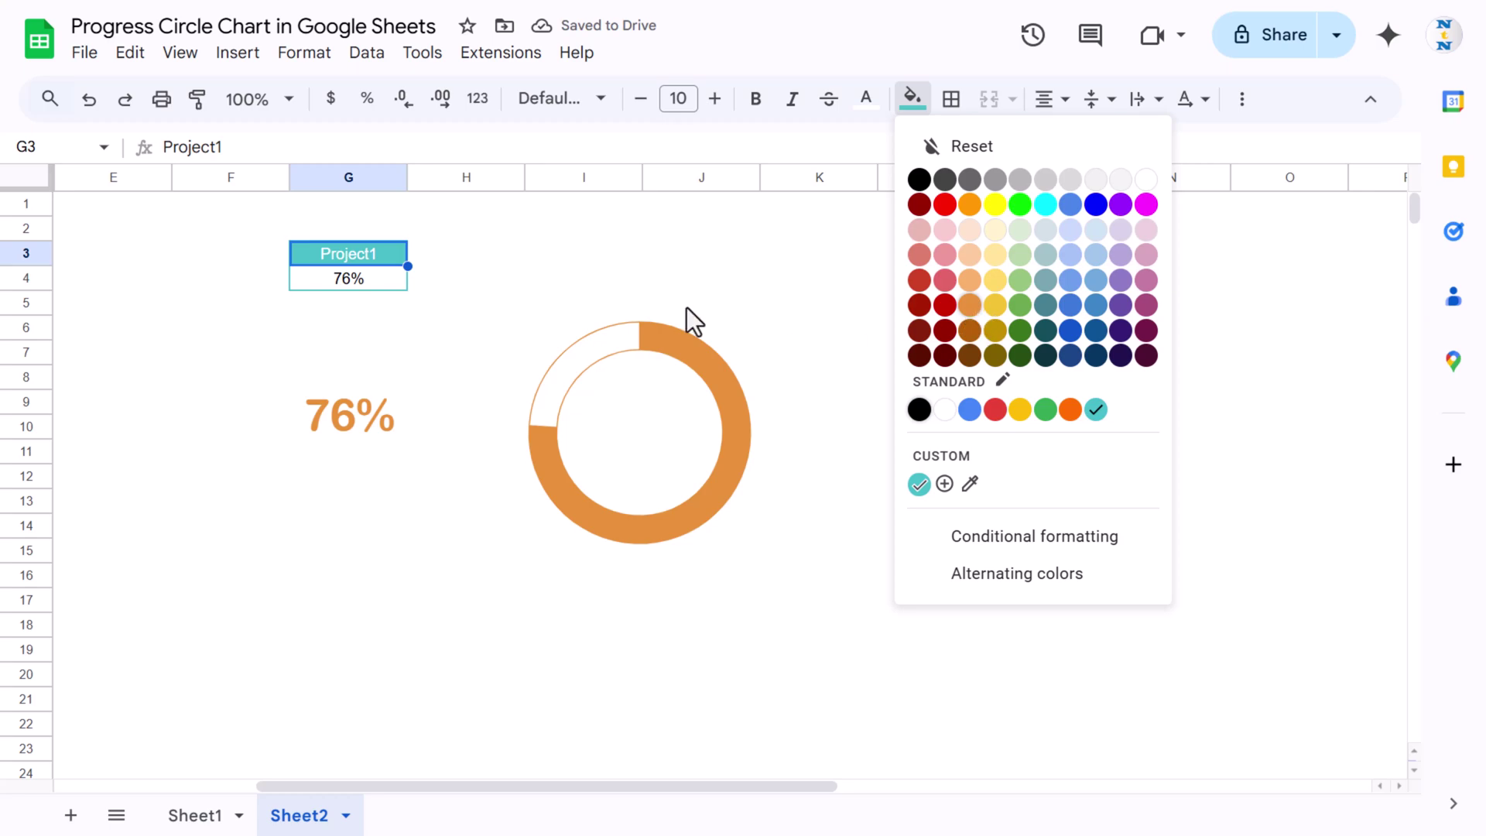
- Apply orange borders to all cells of G3:G4
{"action": "left_click_drag", "start_coordinate": [365, 262], "coordinate": [372, 283]}
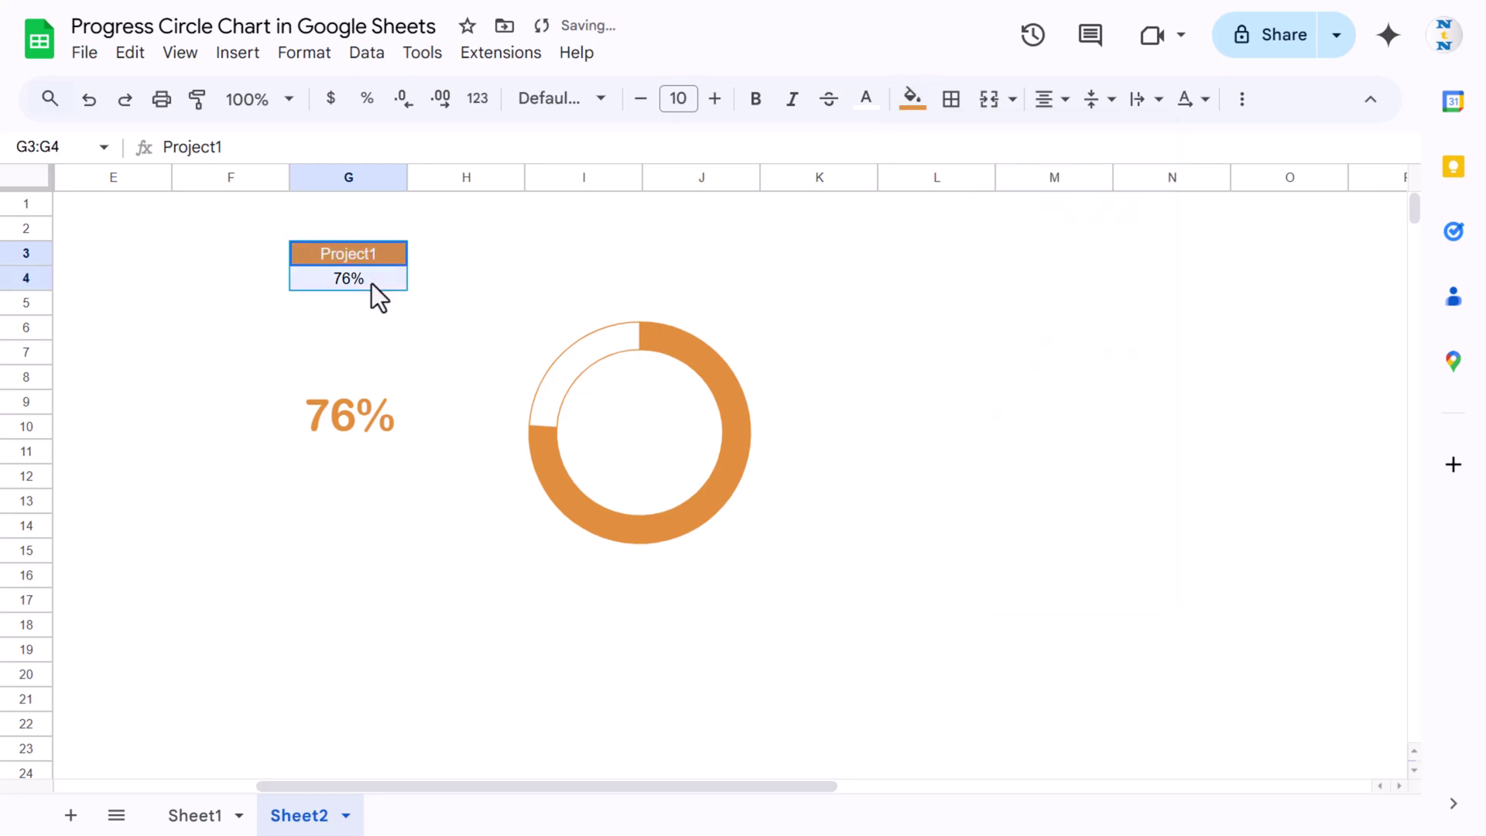
{"action": "left_click", "coordinate": [952, 103]}
{"action": "left_click", "coordinate": [1174, 154]}
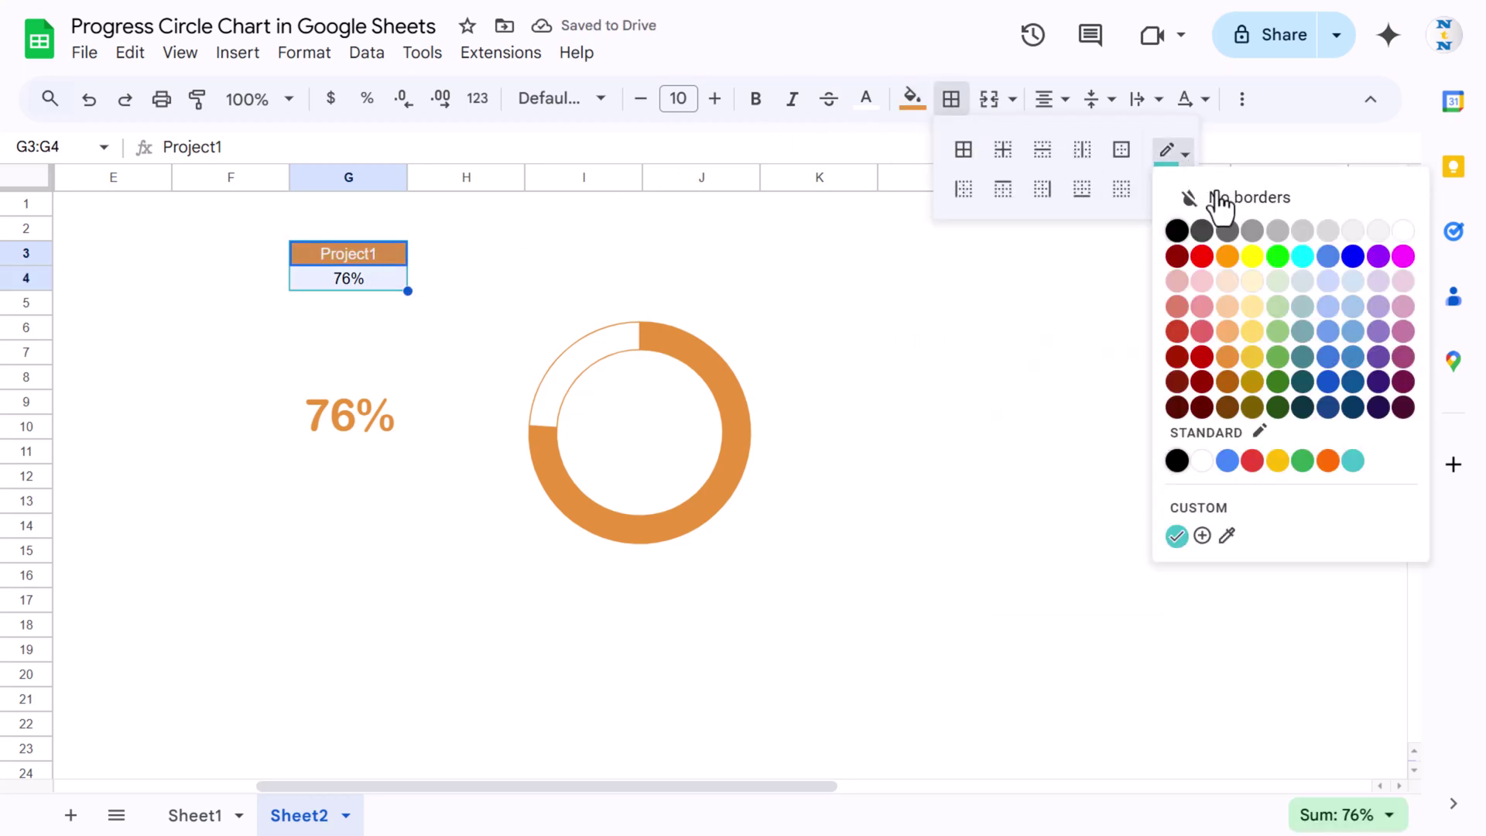
{"action": "left_click", "coordinate": [1227, 357]}
{"action": "left_click", "coordinate": [959, 152]}
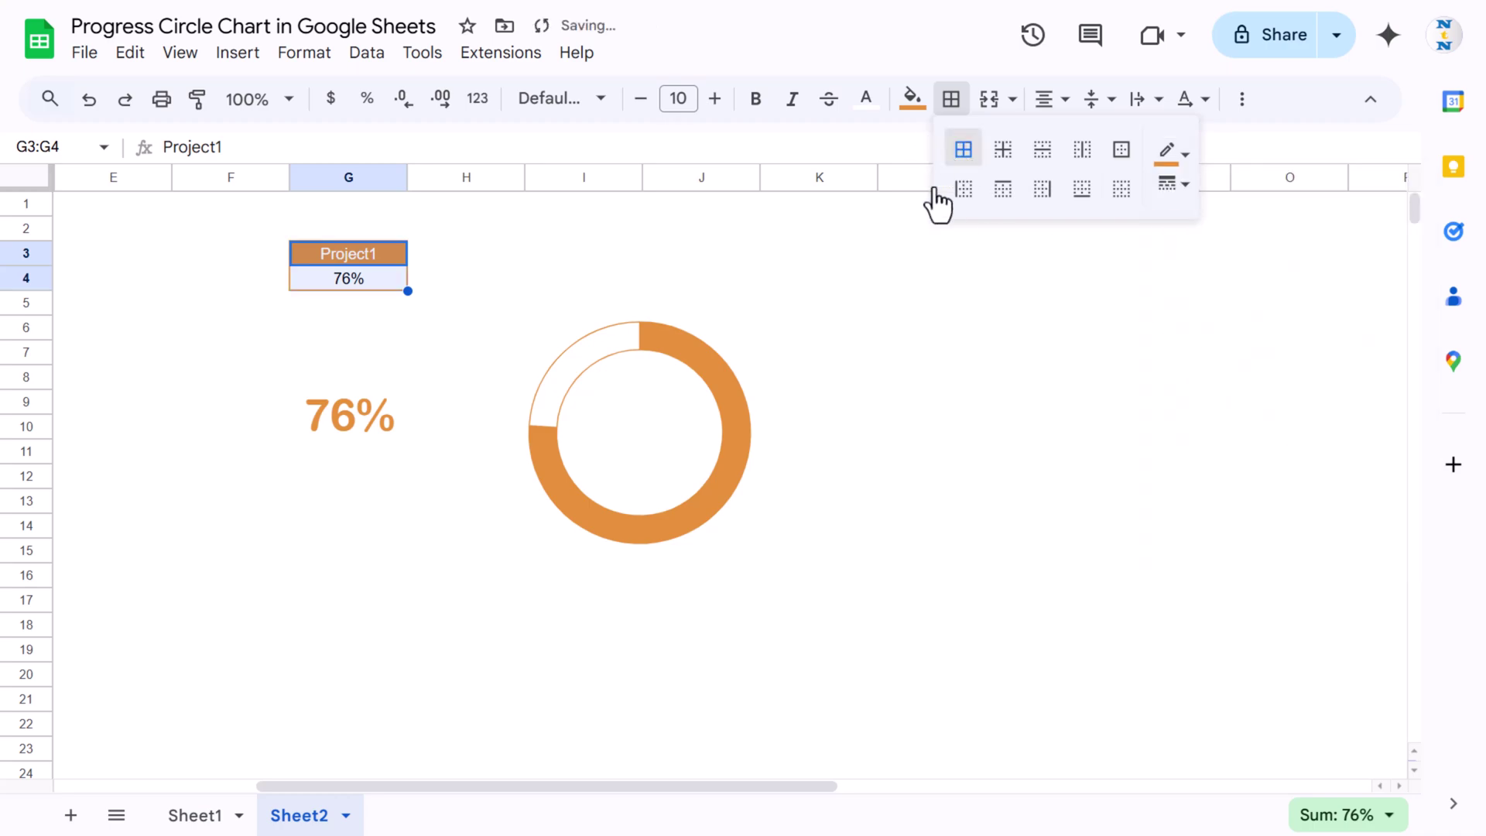
{"action": "left_click", "coordinate": [873, 372]}
{"action": "left_click", "coordinate": [797, 355]}
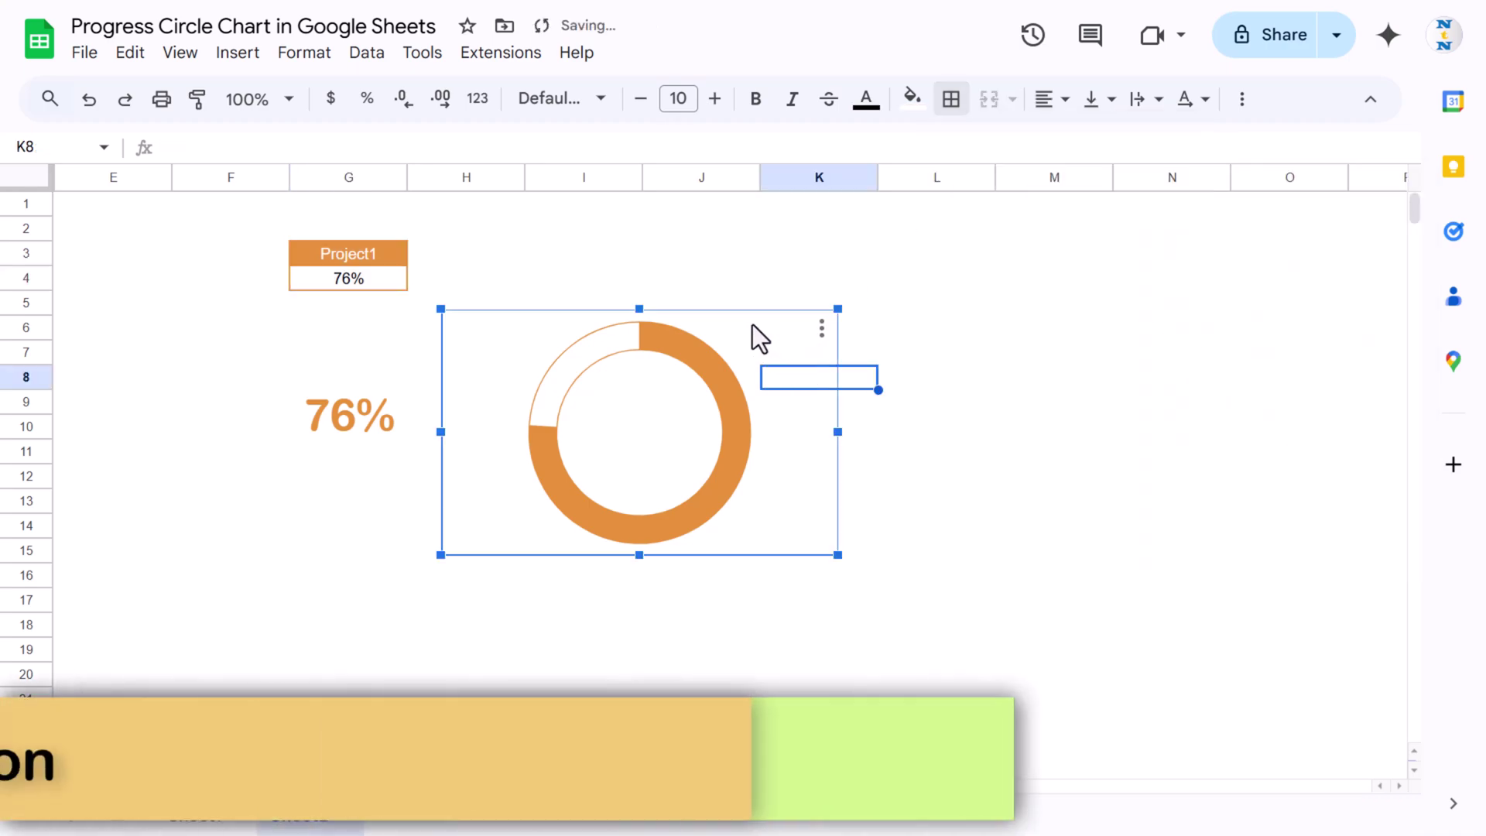
- Center the orange ring over its 76% label and recalculate the random percentages
{"action": "left_click_drag", "start_coordinate": [750, 314], "coordinate": [455, 302]}
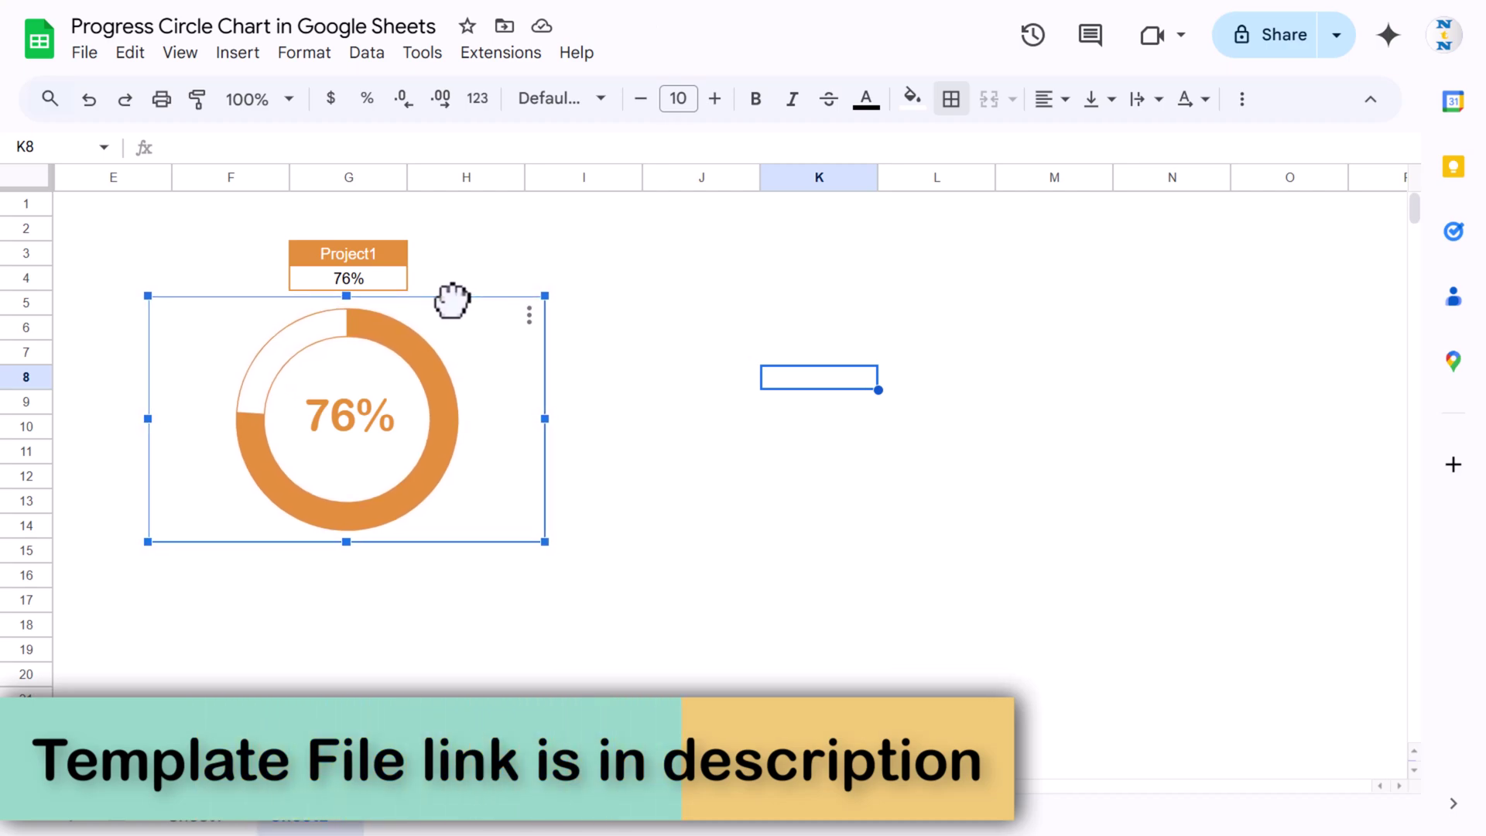
{"action": "left_click", "coordinate": [400, 277]}
{"action": "left_click", "coordinate": [752, 335]}
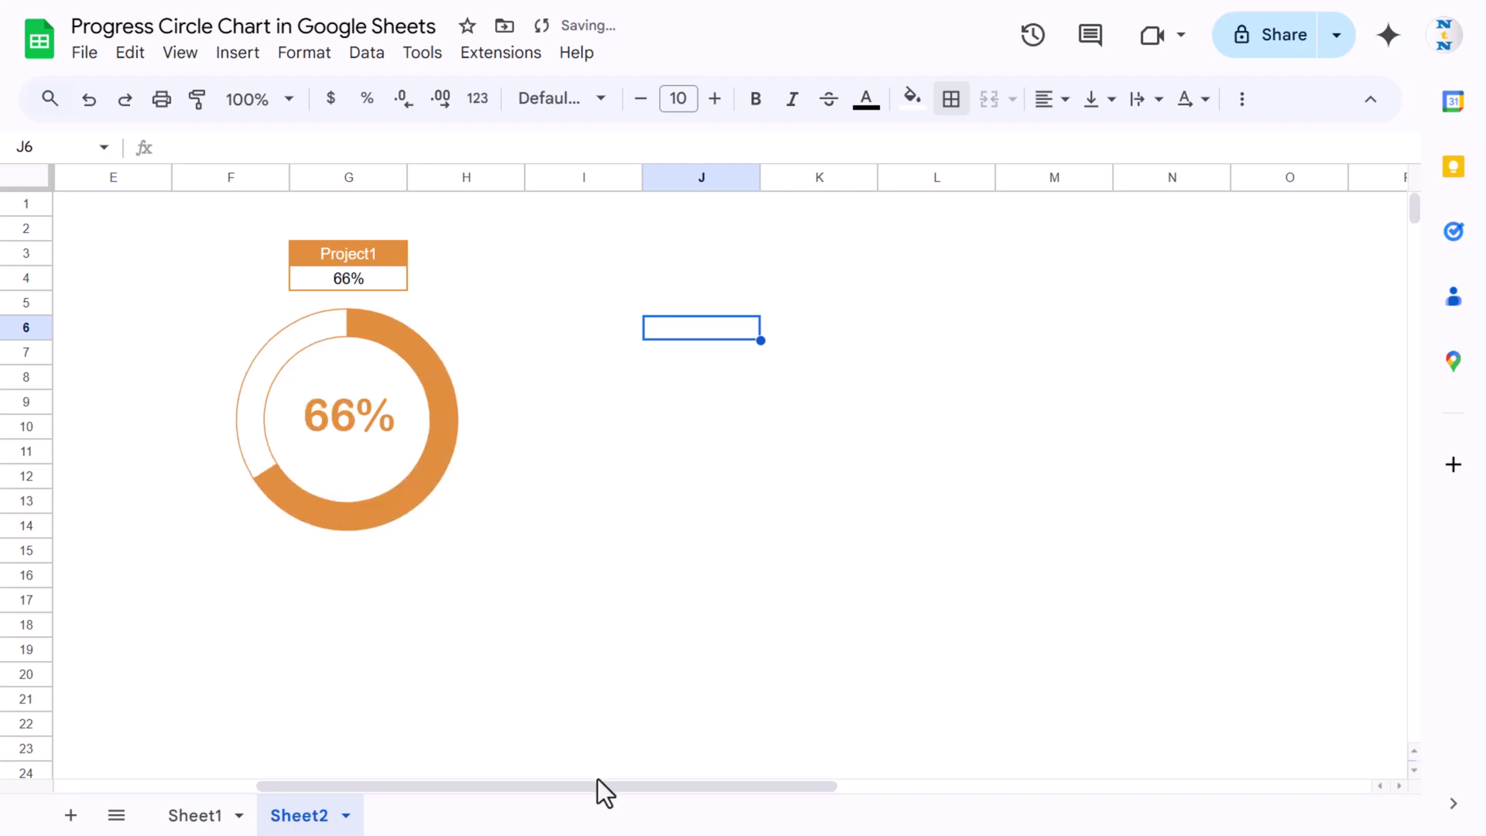
{"action": "left_click_drag", "start_coordinate": [598, 779], "coordinate": [383, 774]}
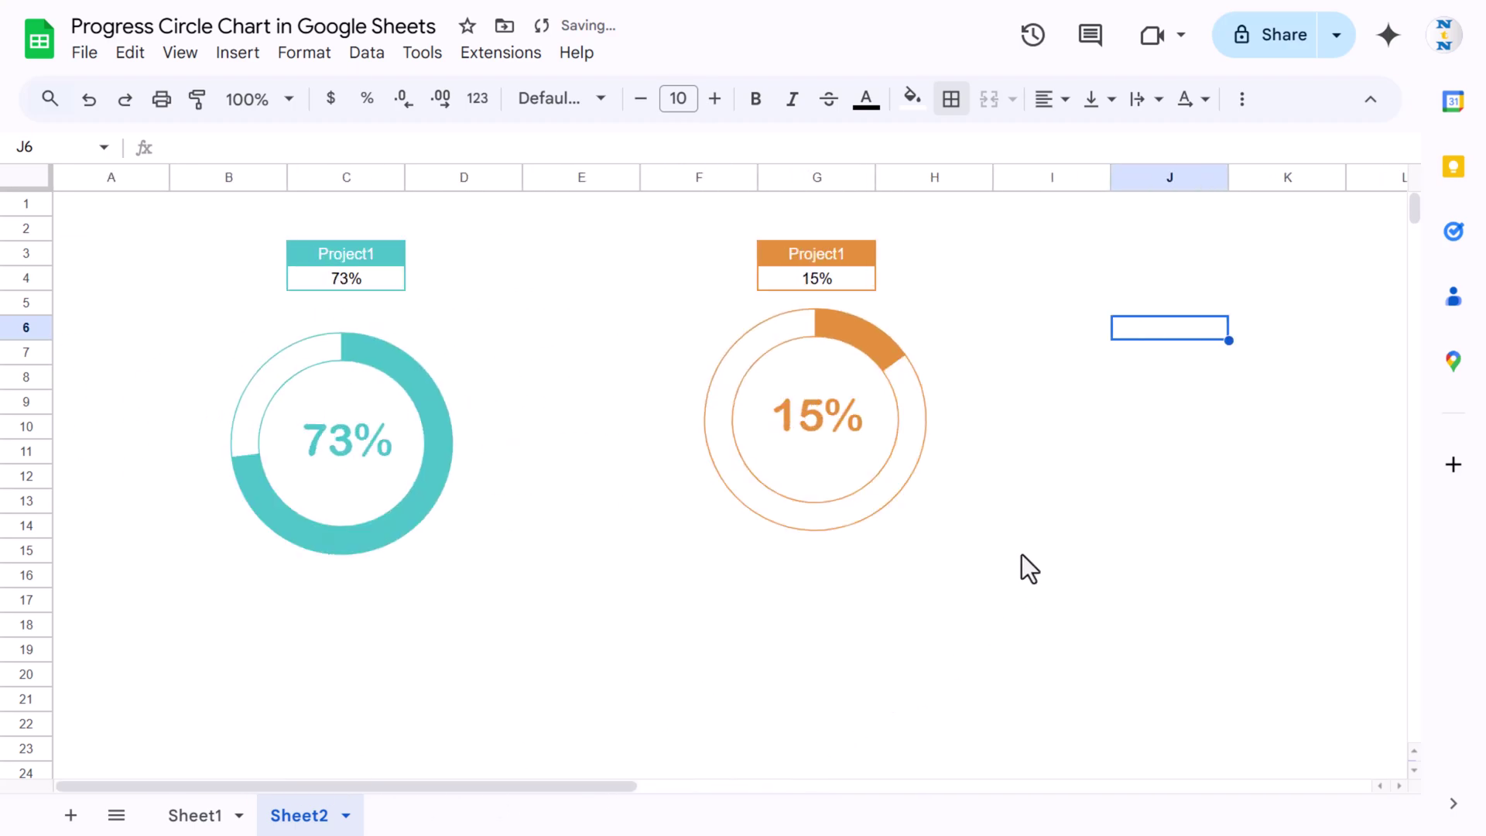
{"action": "left_click", "coordinate": [925, 345]}
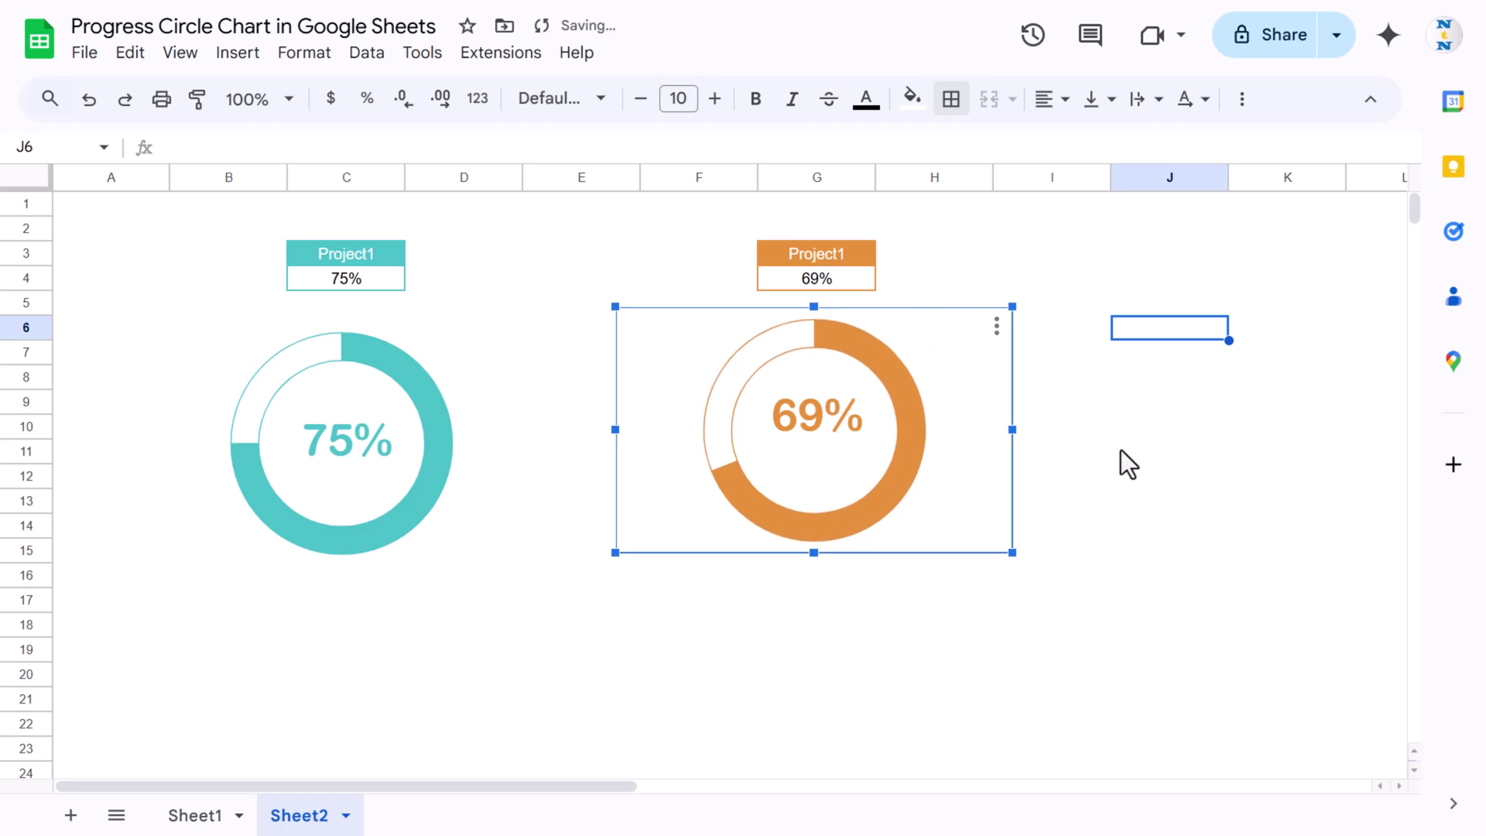
{"action": "left_click", "coordinate": [1221, 483]}
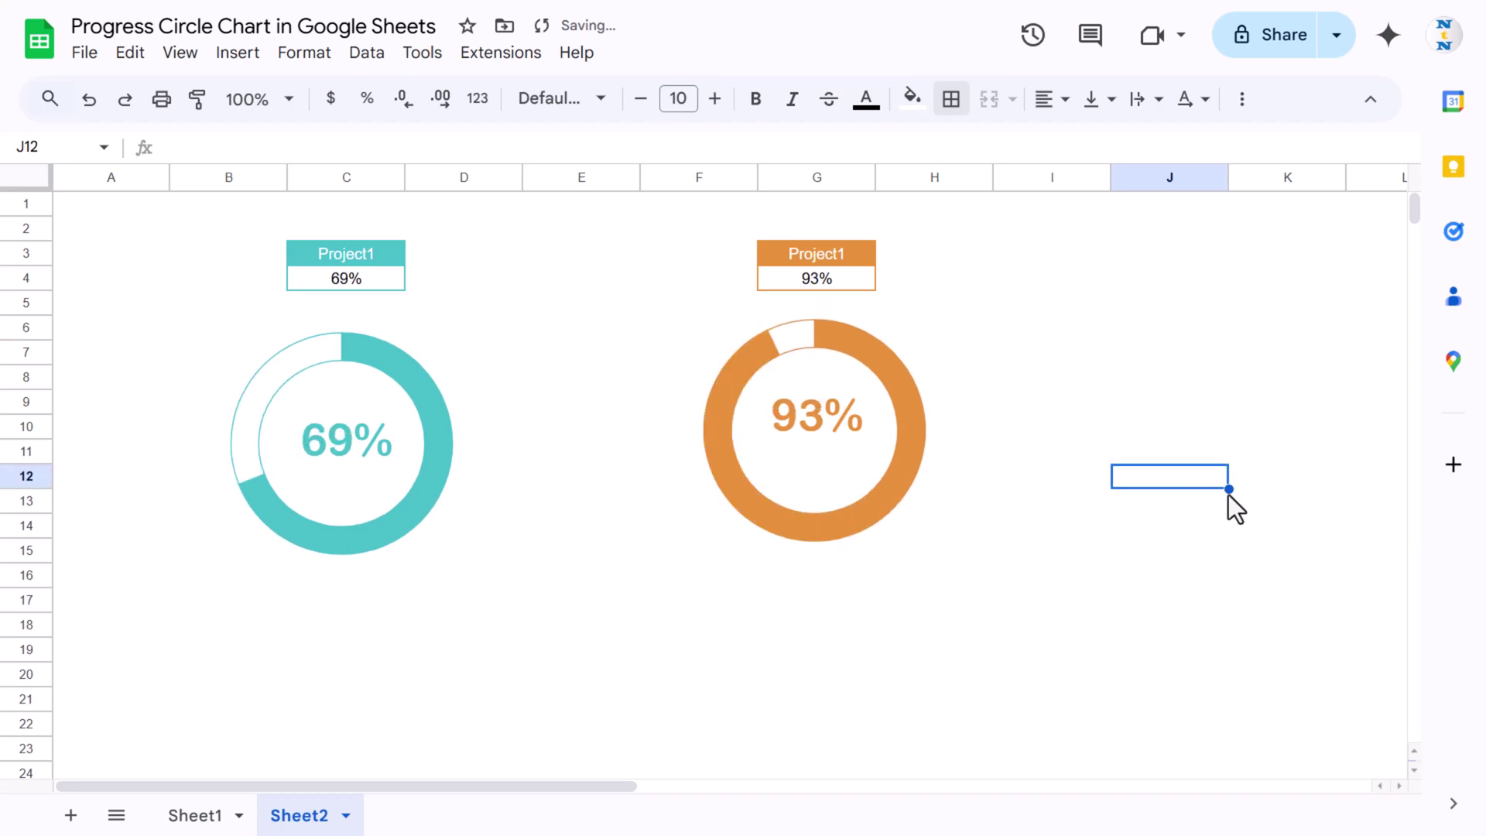
{"action": "left_click", "coordinate": [846, 415]}
{"action": "left_click_drag", "start_coordinate": [934, 318], "coordinate": [927, 303]}
{"action": "left_click", "coordinate": [1062, 458]}
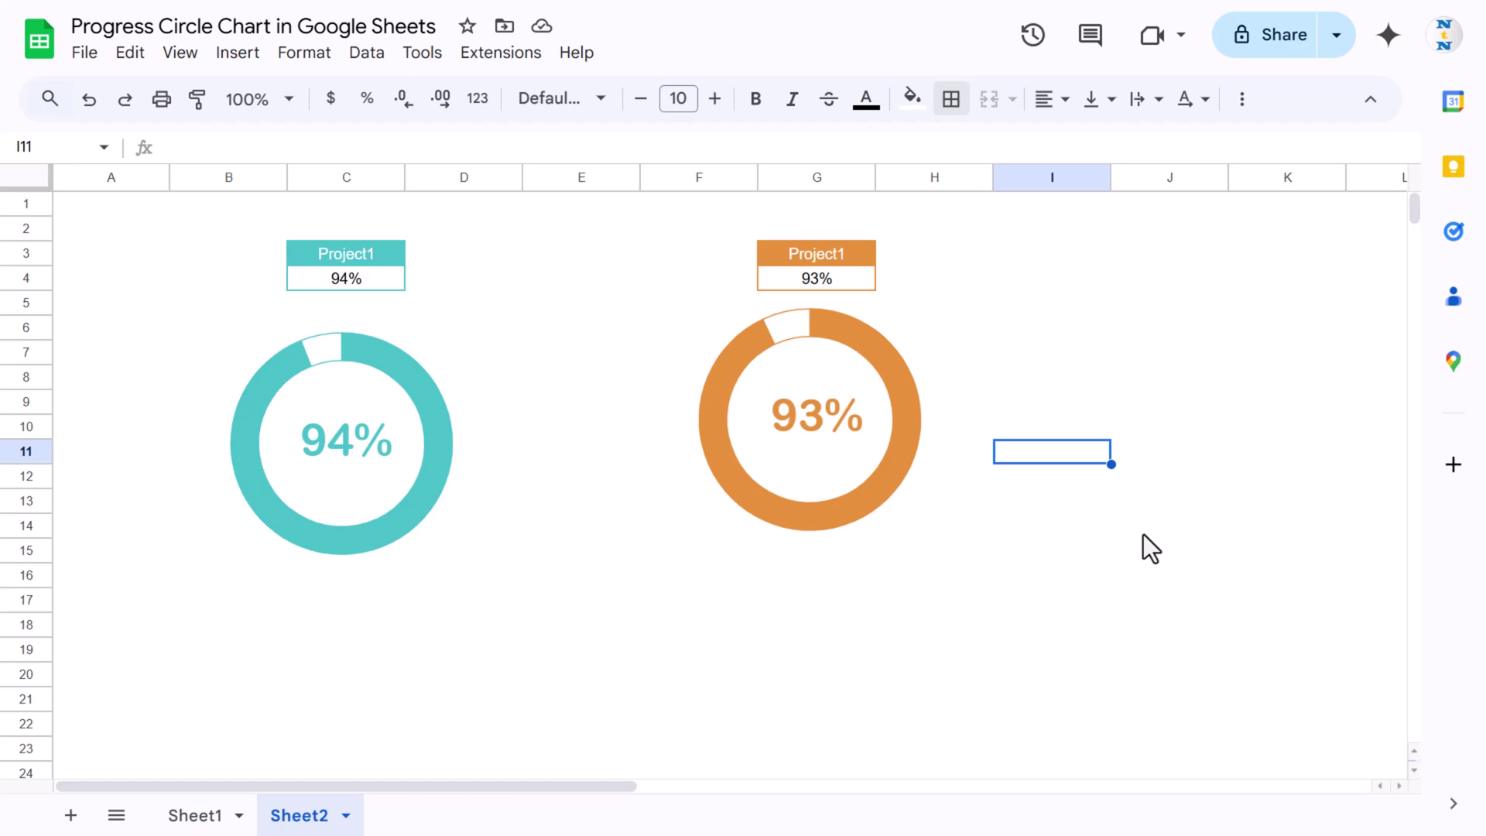
{"action": "key", "text": "Delete"}
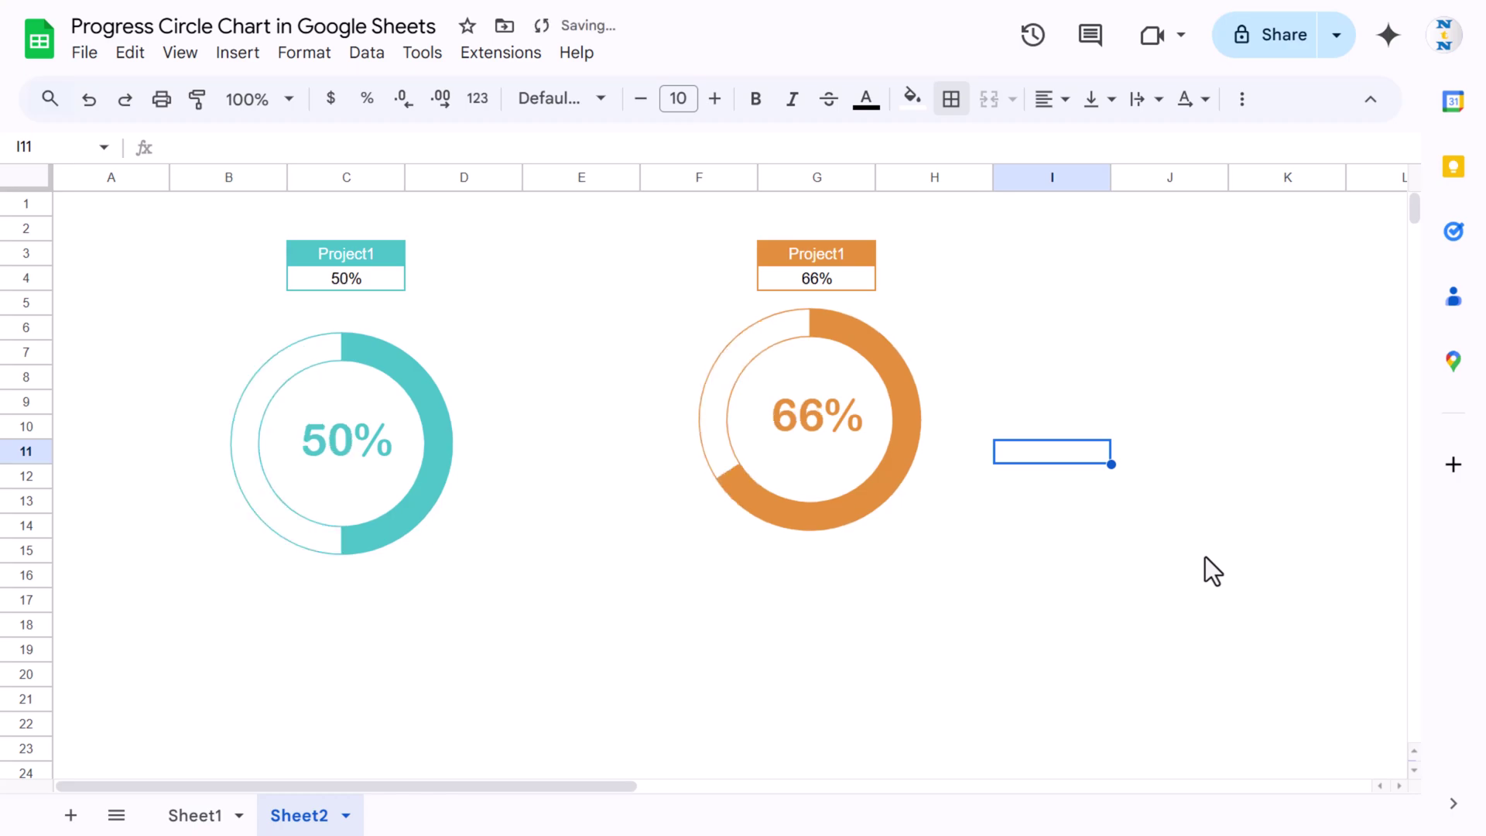
{"action": "key", "text": "Delete"}
{"action": "key", "text": "Delete"}
{"action": "key", "text": "Delete"}
{"action": "key", "text": "Delete"}
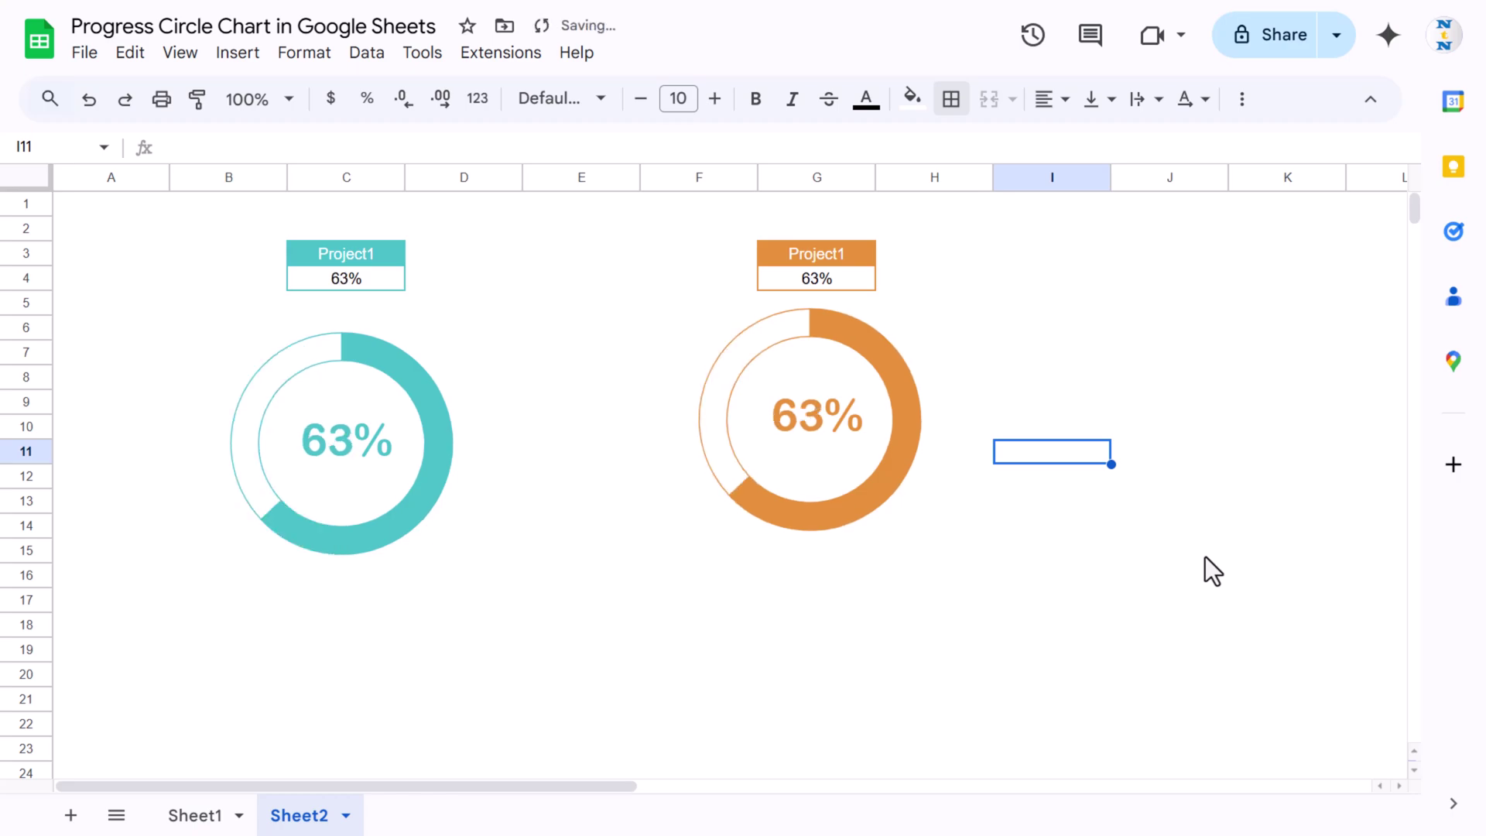